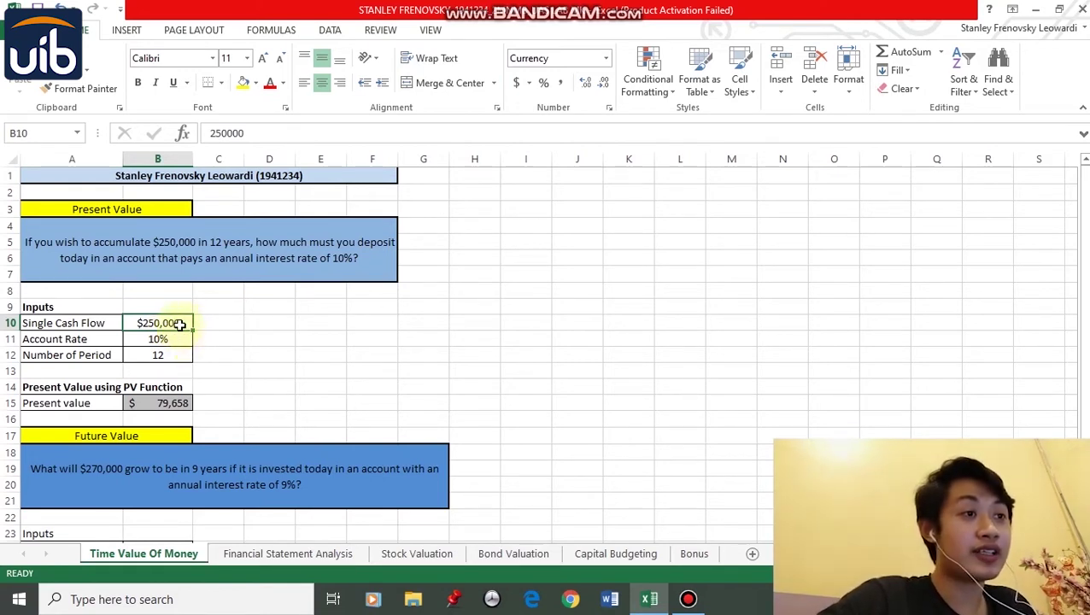
Review the present value inputs in B10:B12 and inspect the arguments of the PV formula in B15.
left_click(183, 341)
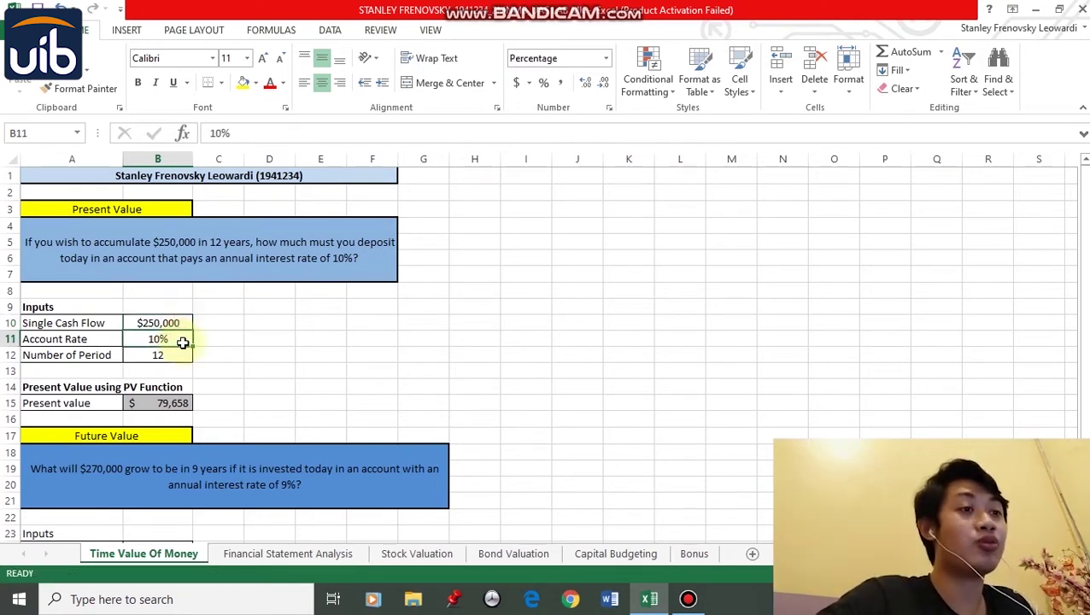
left_click(173, 355)
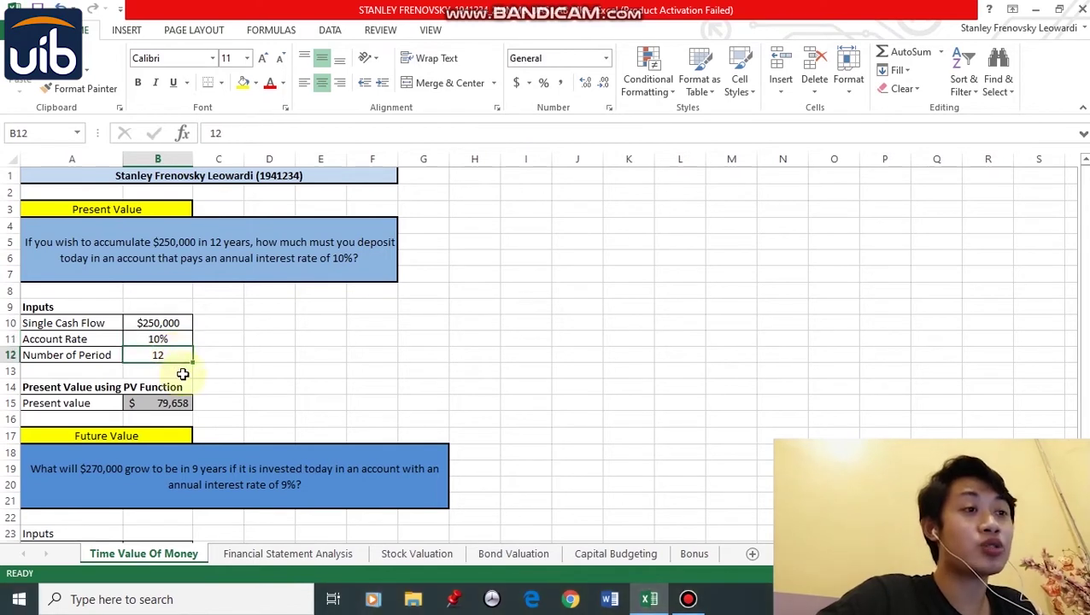
left_click(159, 401)
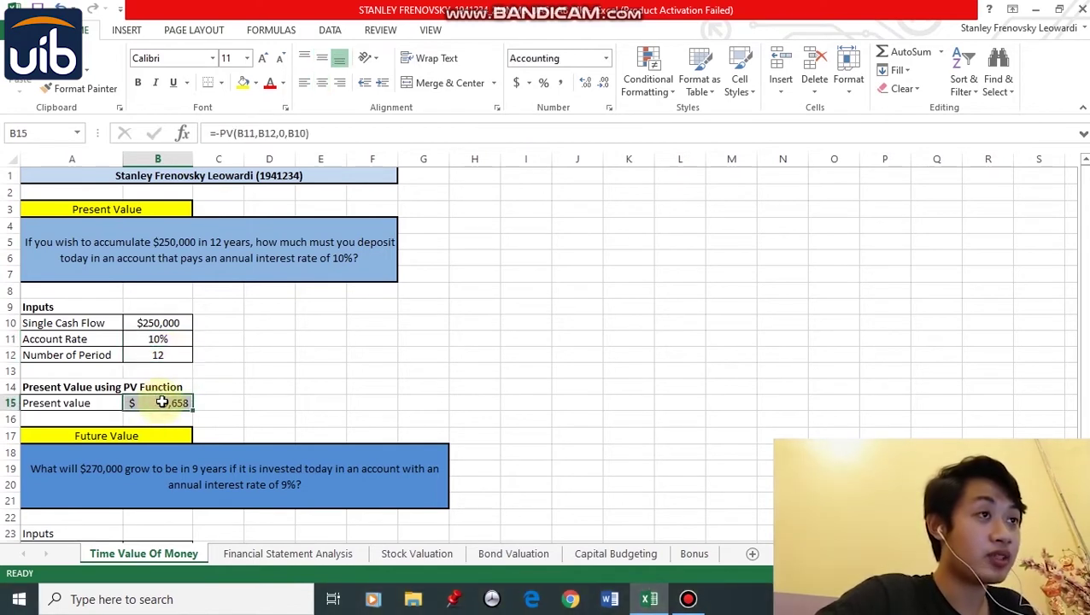
left_click(242, 133)
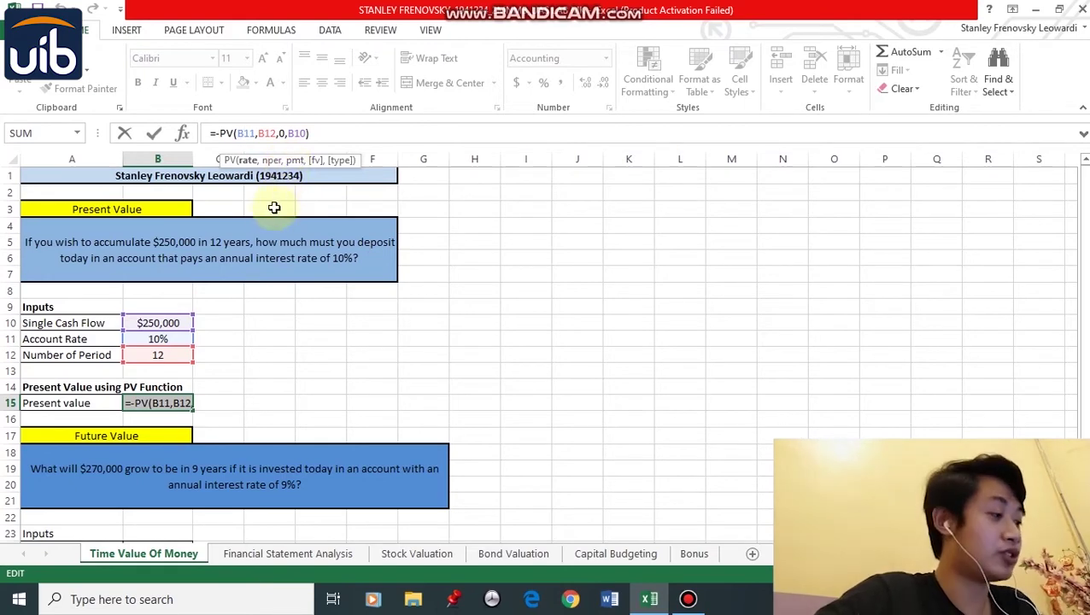
key("Return")
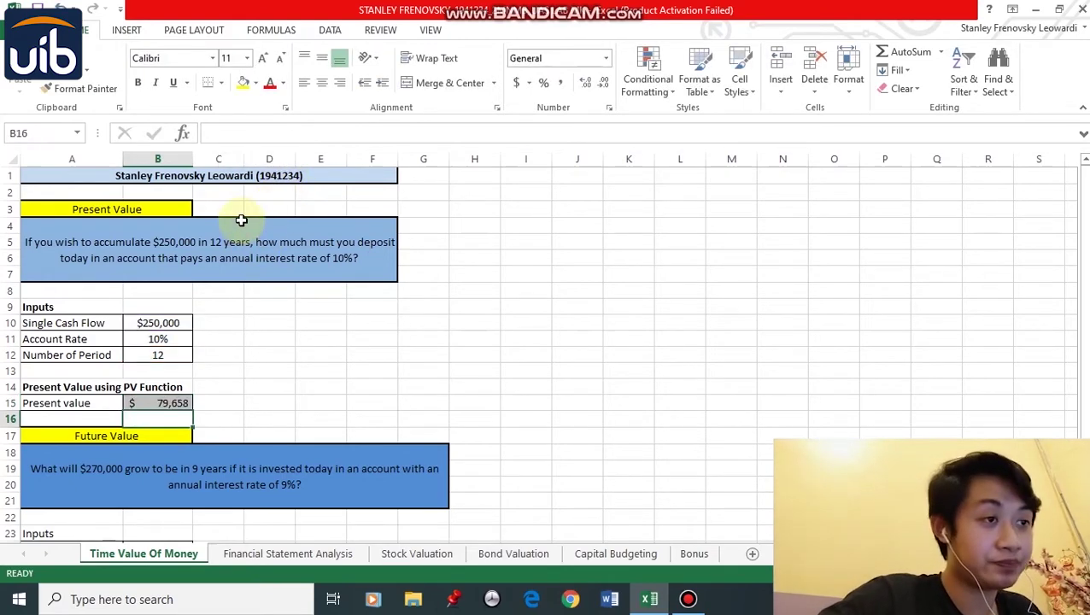
Review the Future Value question and its inputs in B24:B26, and inspect the arguments of the FV formula in B29.
scroll(157, 287, "down", 4)
scroll(158, 287, "down", 1)
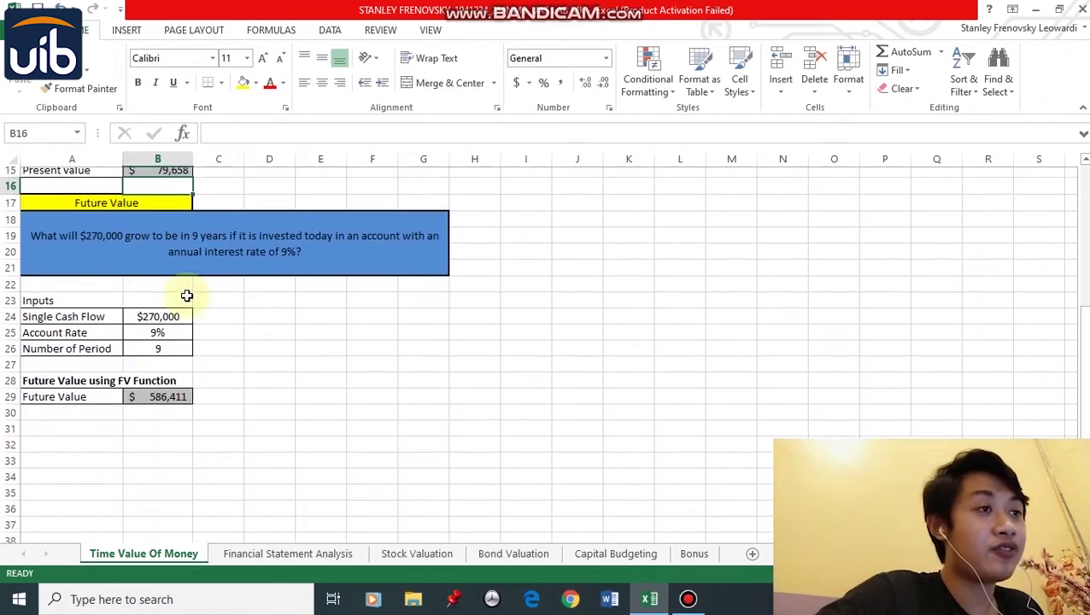
left_click(170, 305)
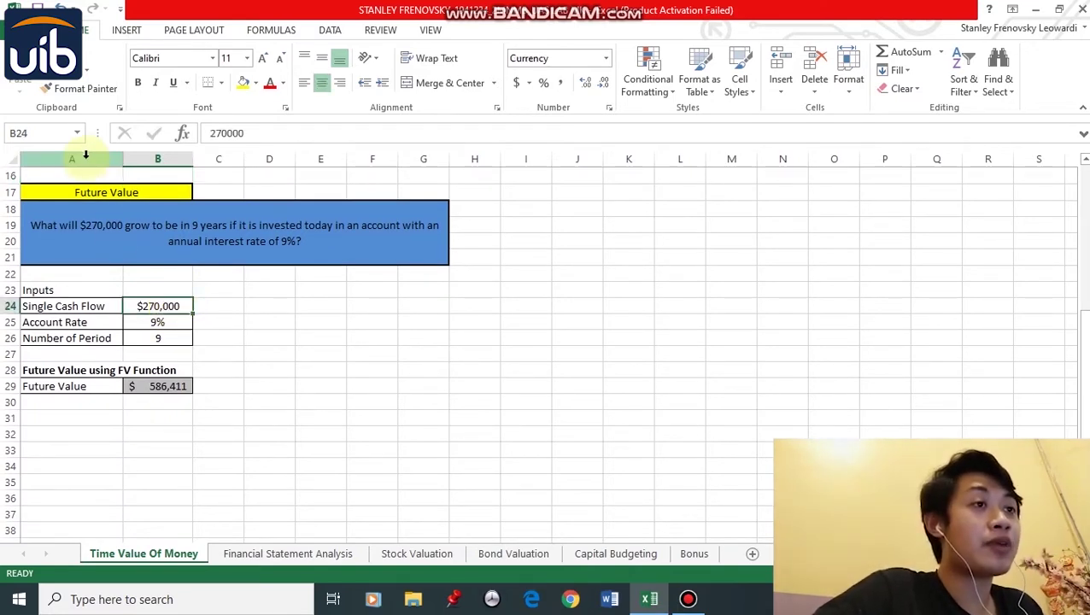
left_click(83, 223)
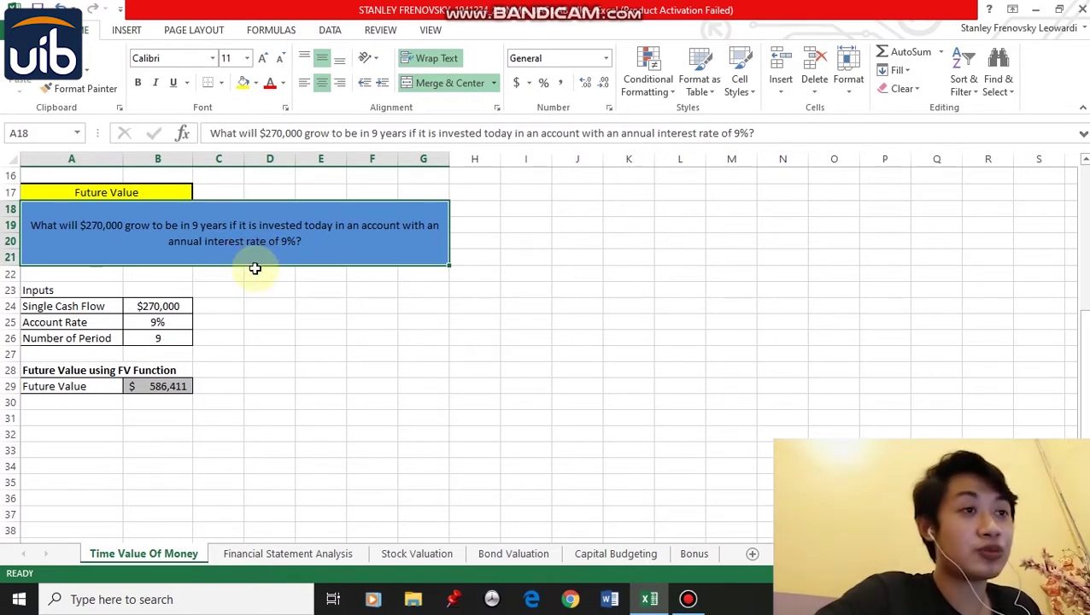
left_click(168, 306)
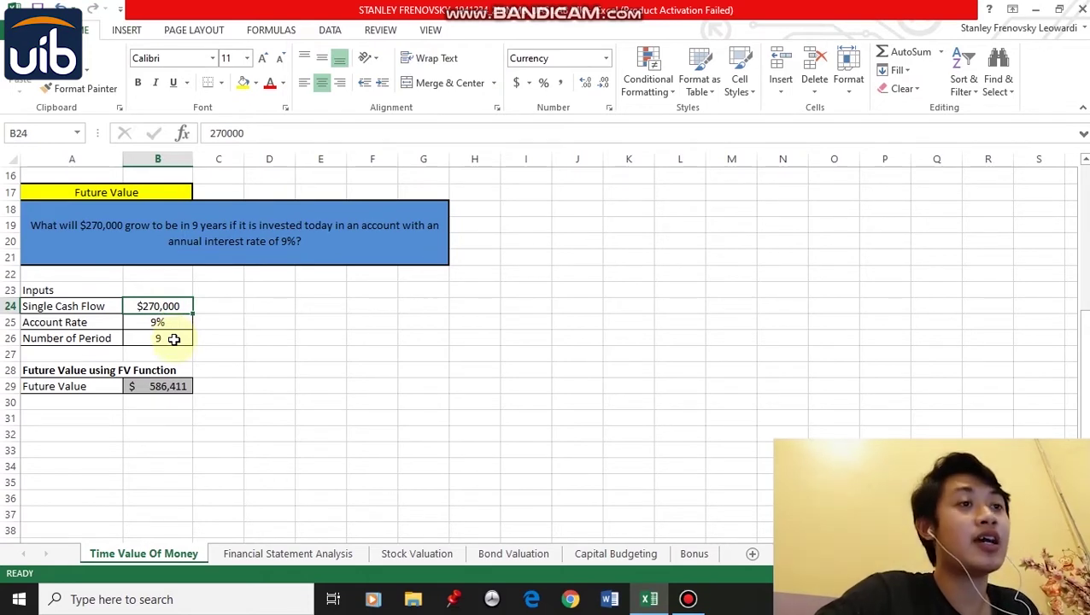
left_click(164, 323)
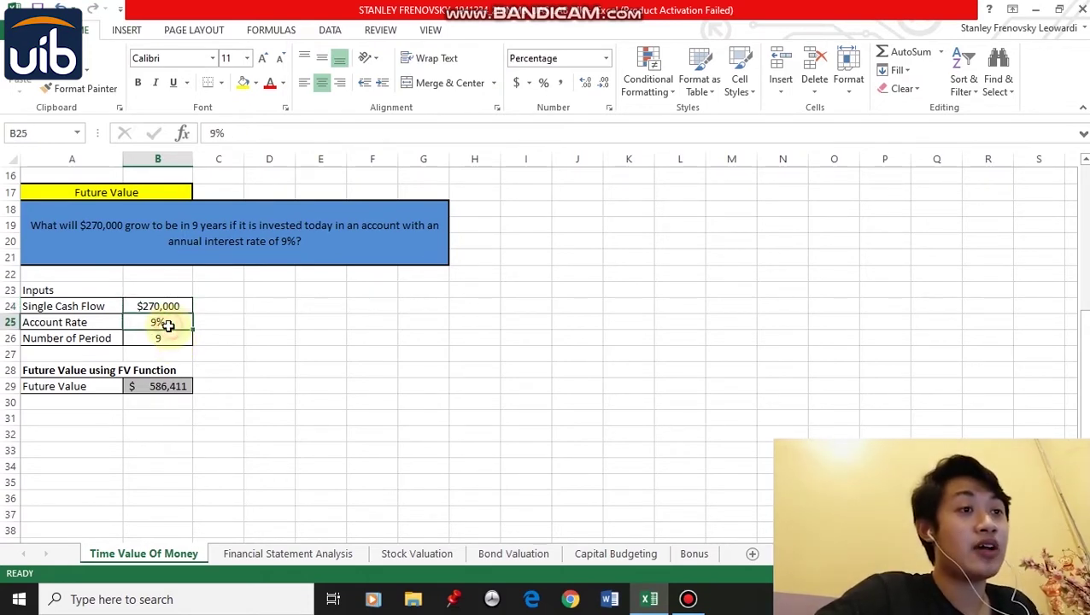
left_click(169, 342)
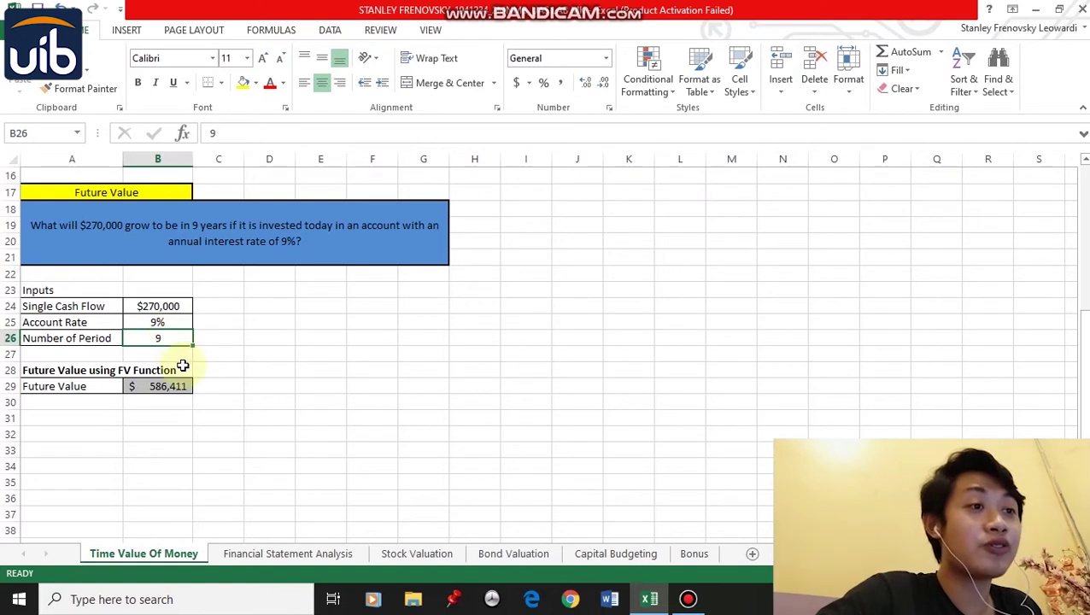
left_click(165, 388)
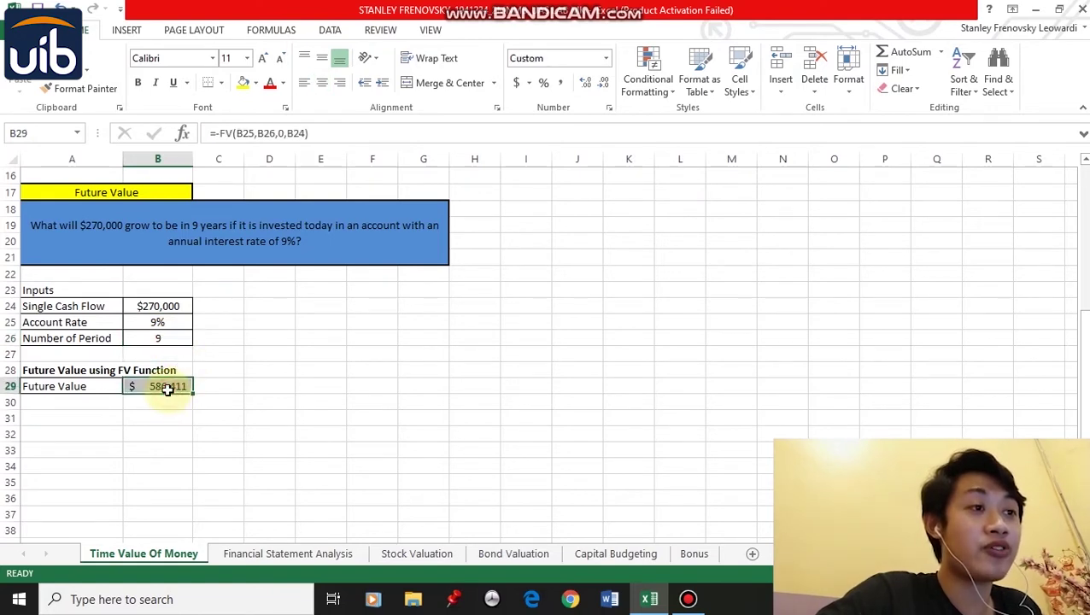
left_click(231, 134)
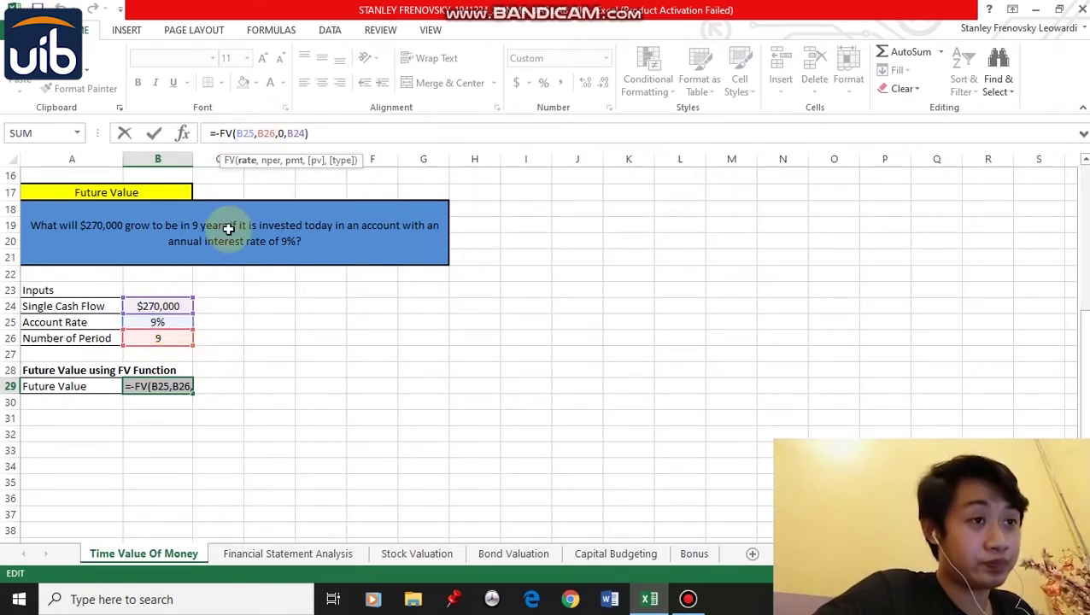
left_click(261, 134)
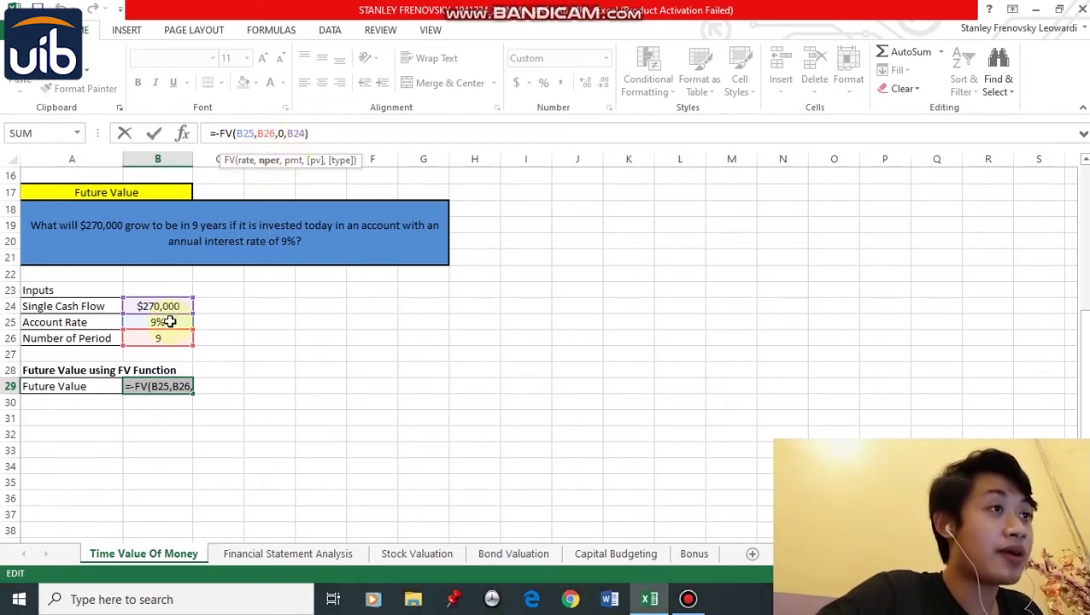
key("Return")
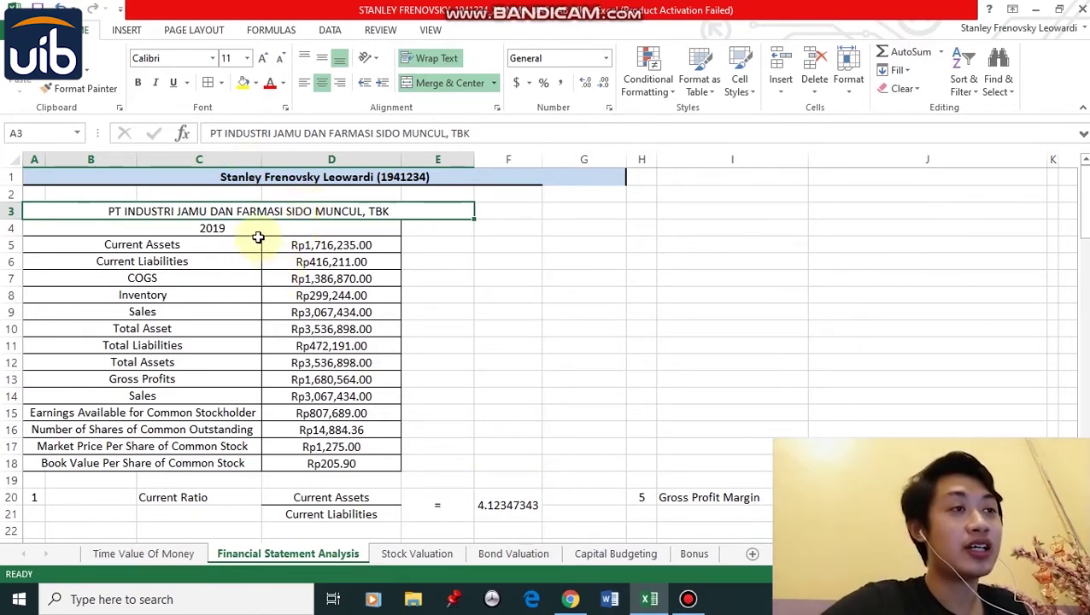
Examine the 2019 financial data table and the Current Ratio's components and formula on the Financial Statement Analysis sheet.
left_click_drag(258, 233, 261, 463)
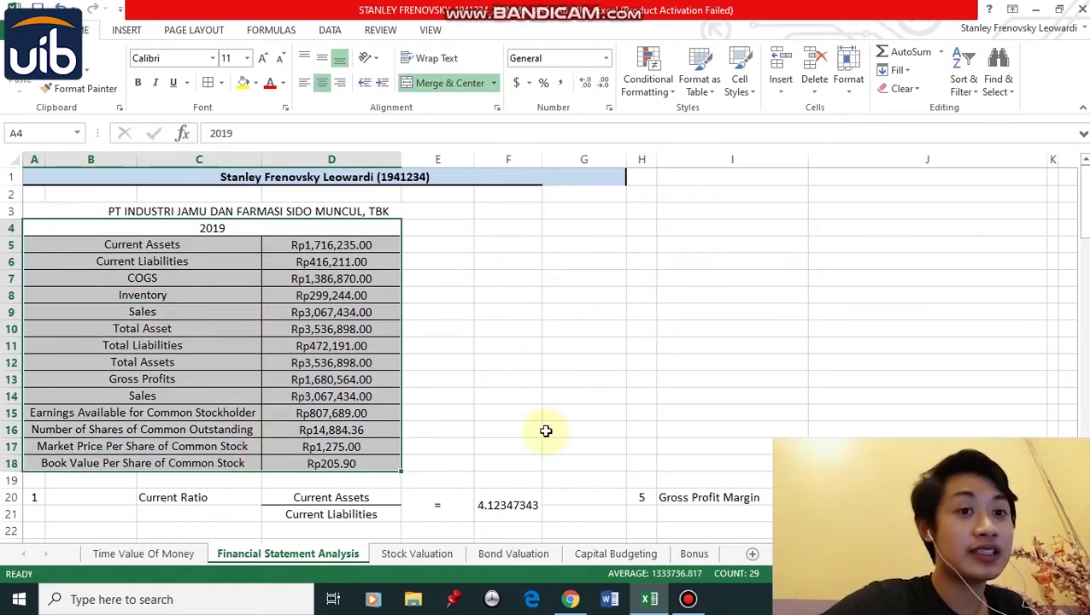
left_click(521, 412)
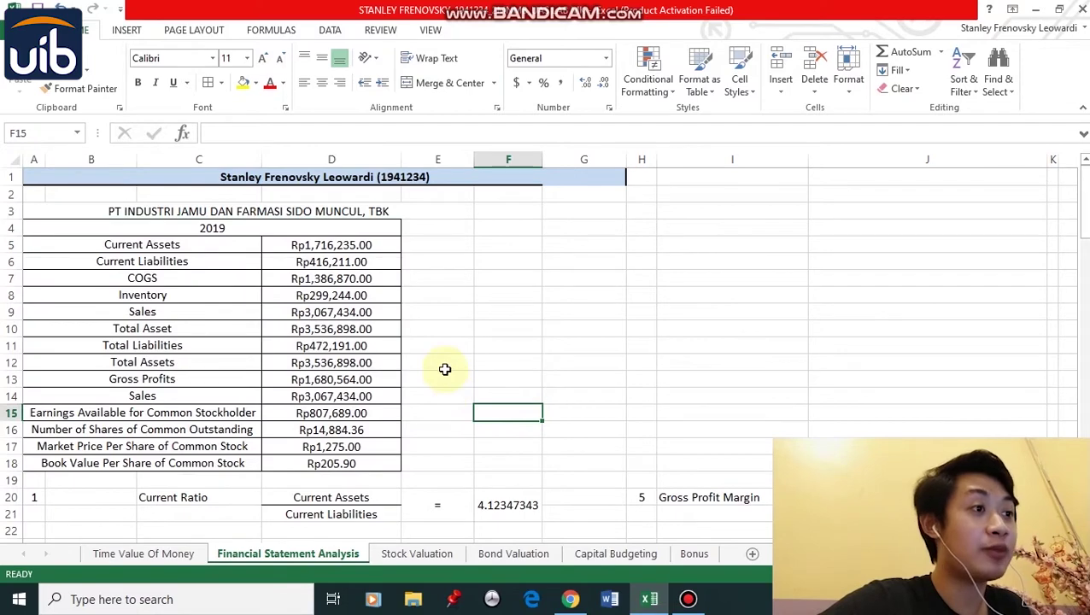
left_click(177, 510)
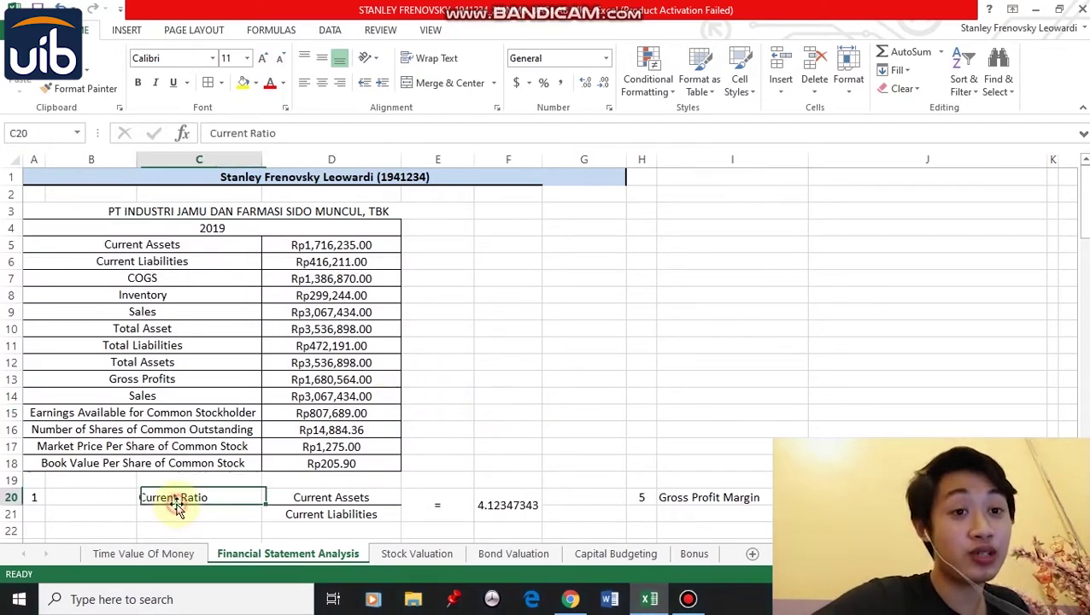
scroll(584, 395, "down", 3)
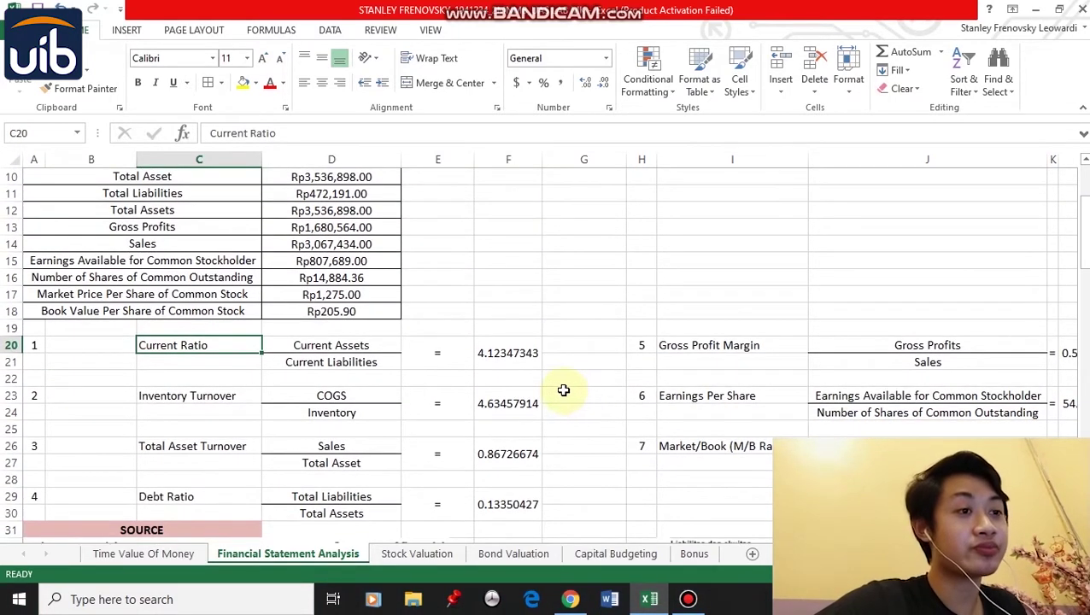
left_click(304, 349)
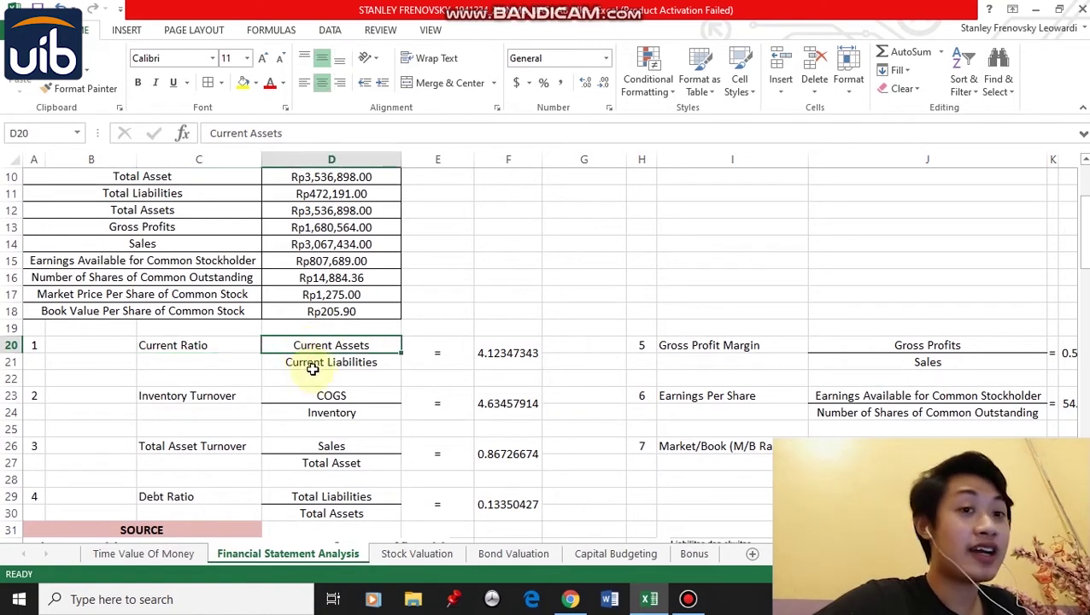
left_click(519, 365)
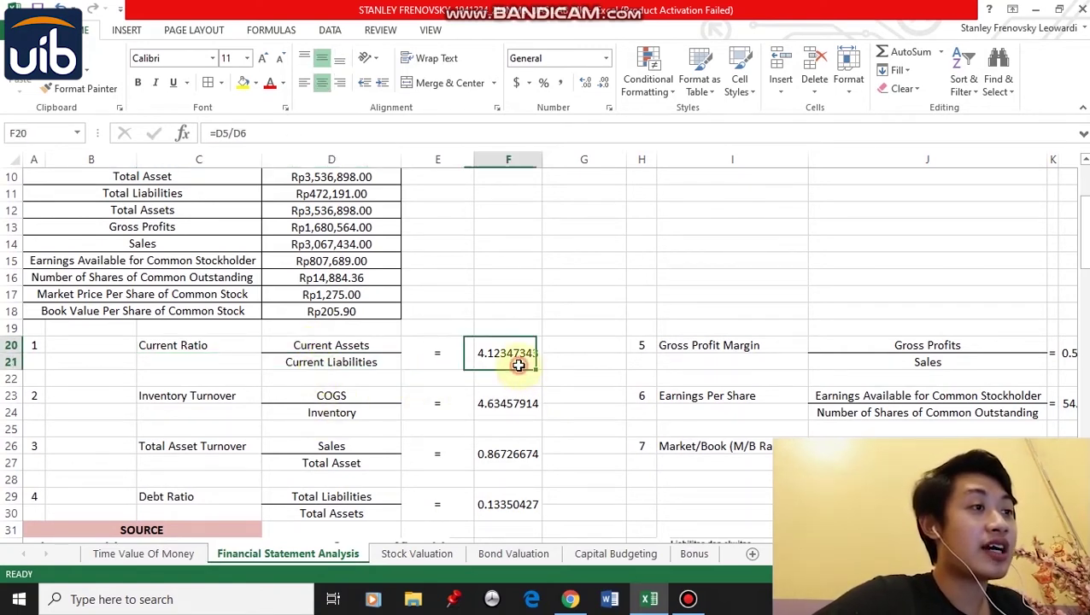
Examine the components and result formulas of the Inventory Turnover and Total Asset Turnover ratios.
left_click(215, 404)
left_click(338, 399)
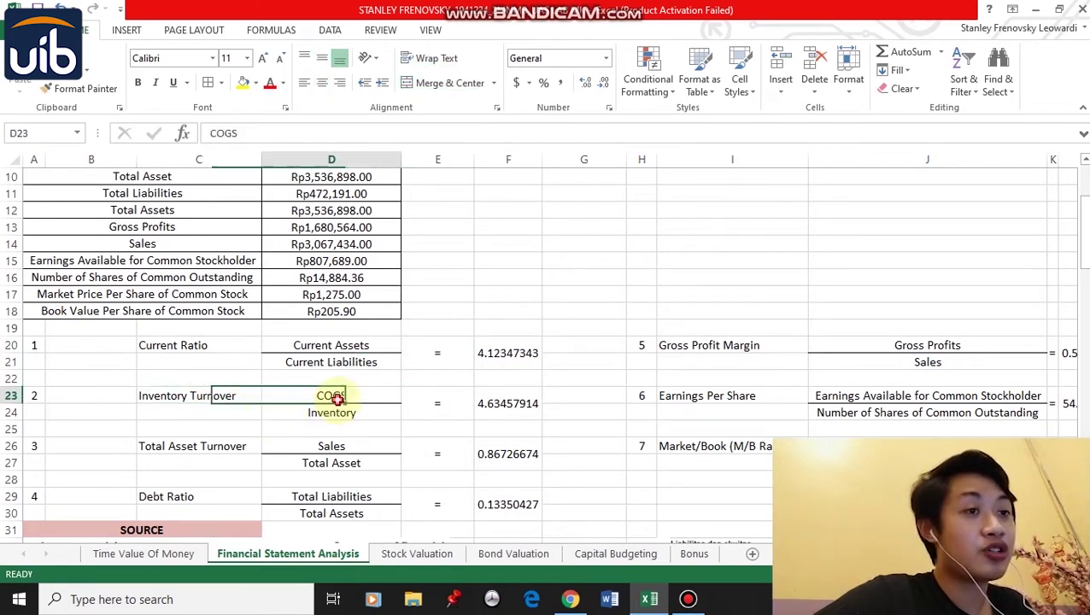
left_click(338, 414)
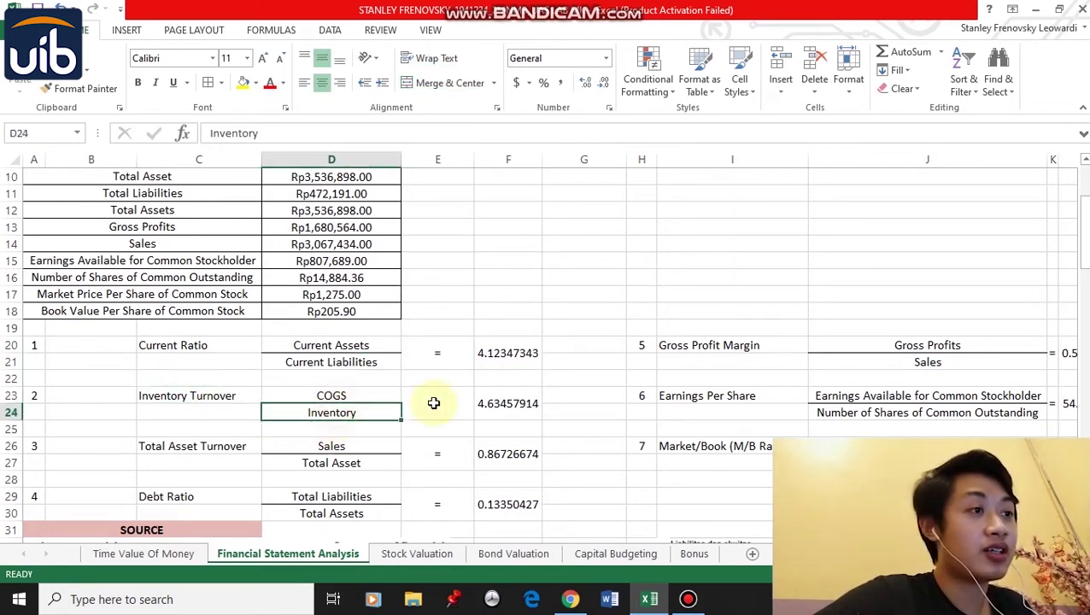
left_click(513, 406)
left_click(209, 448)
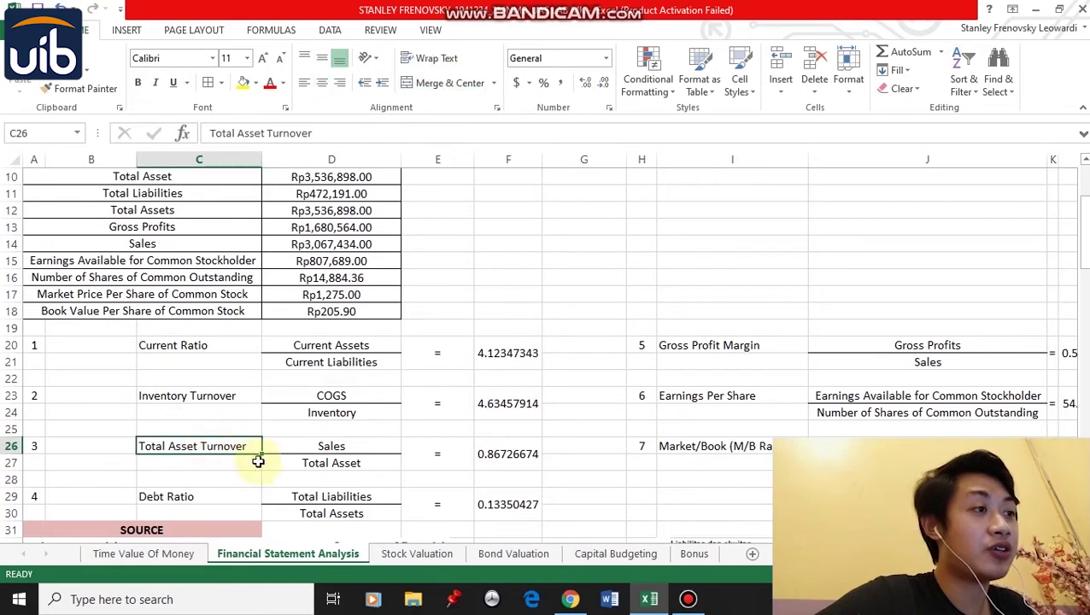
left_click(315, 447)
left_click(306, 462)
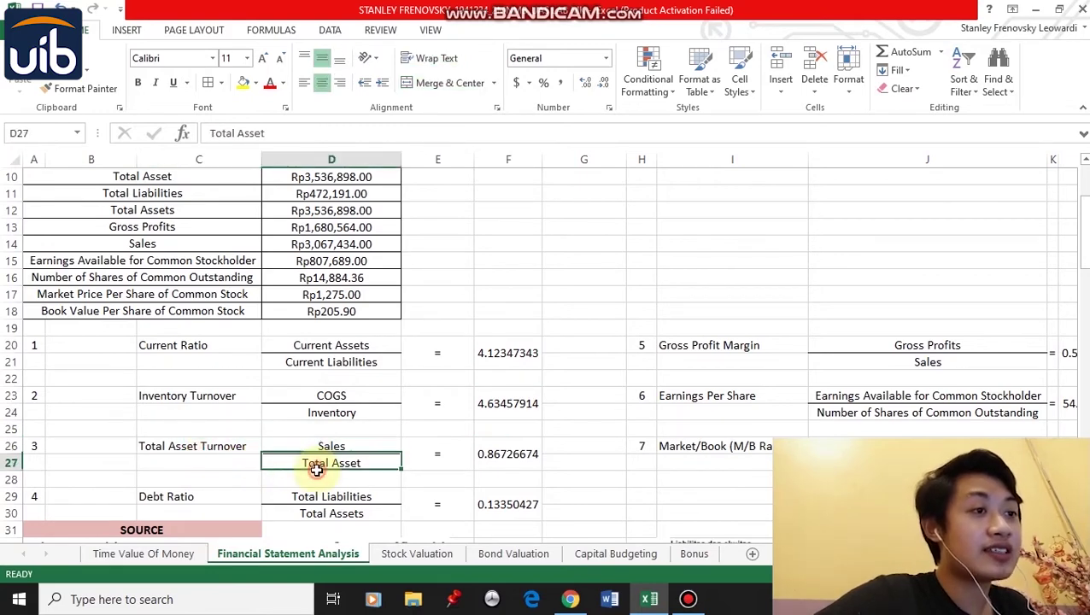
left_click(493, 455)
Examine the Debt Ratio's numerator, denominator and result formula in F29.
scroll(257, 474, "down", 1)
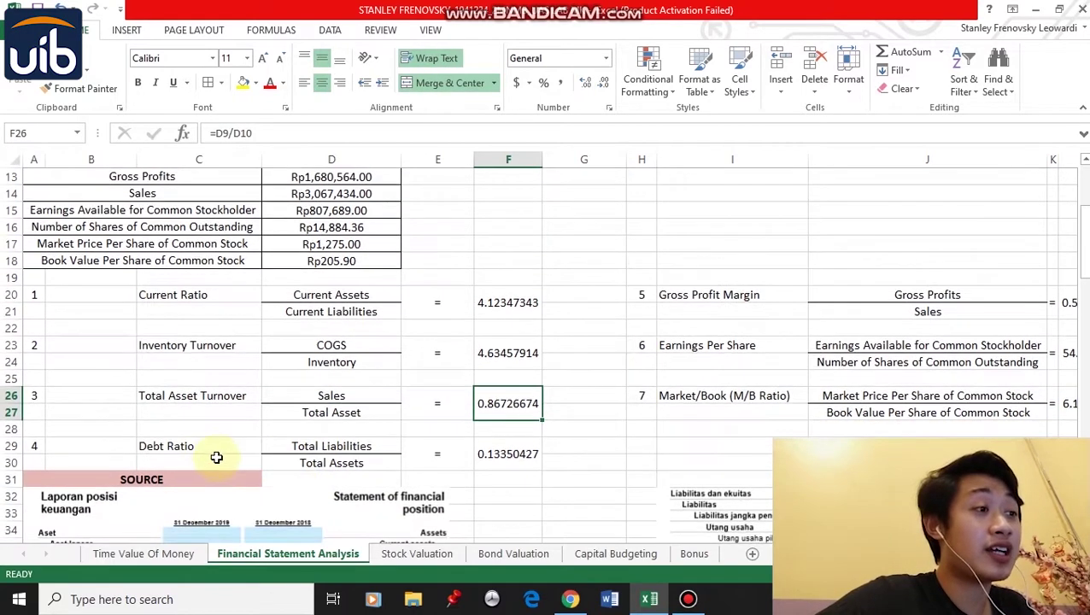
left_click(205, 446)
left_click(304, 448)
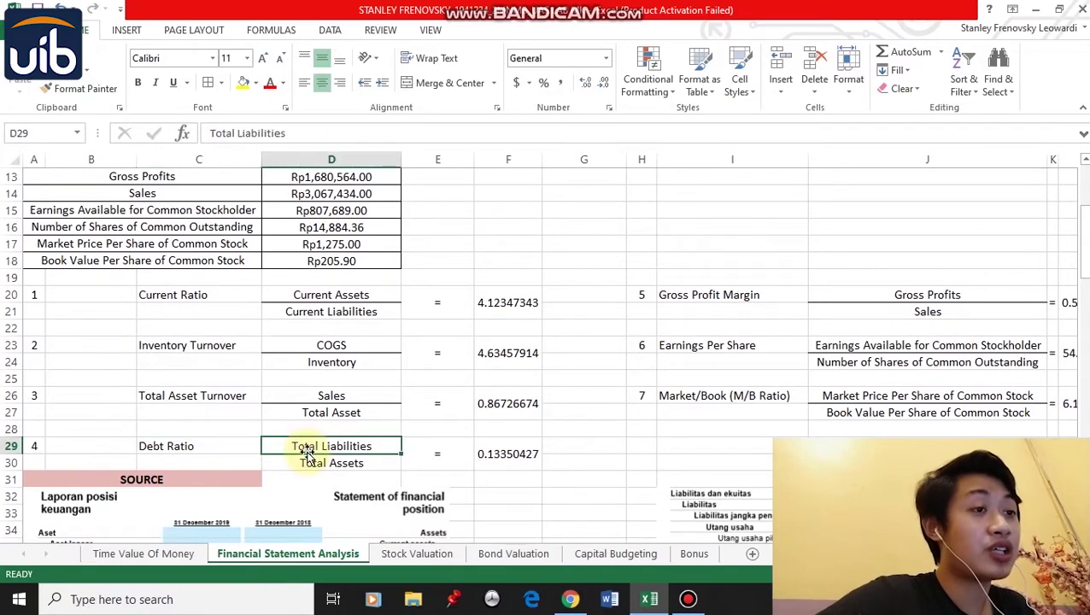
left_click(328, 463)
left_click(511, 464)
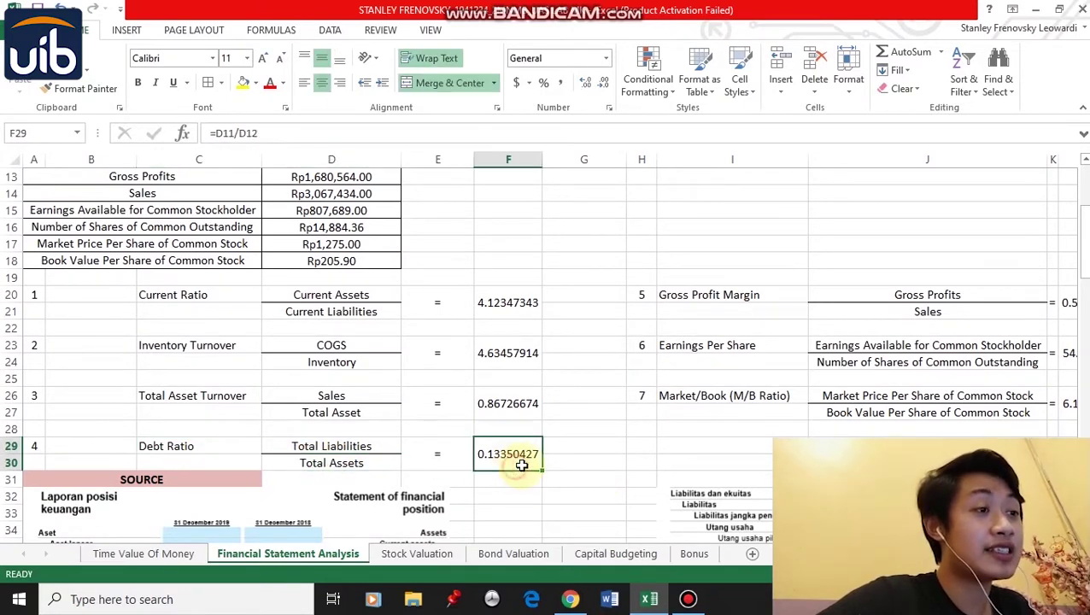
Examine the Gross Profit Margin's numerator, denominator and result formula in L20.
scroll(548, 346, "right", 2)
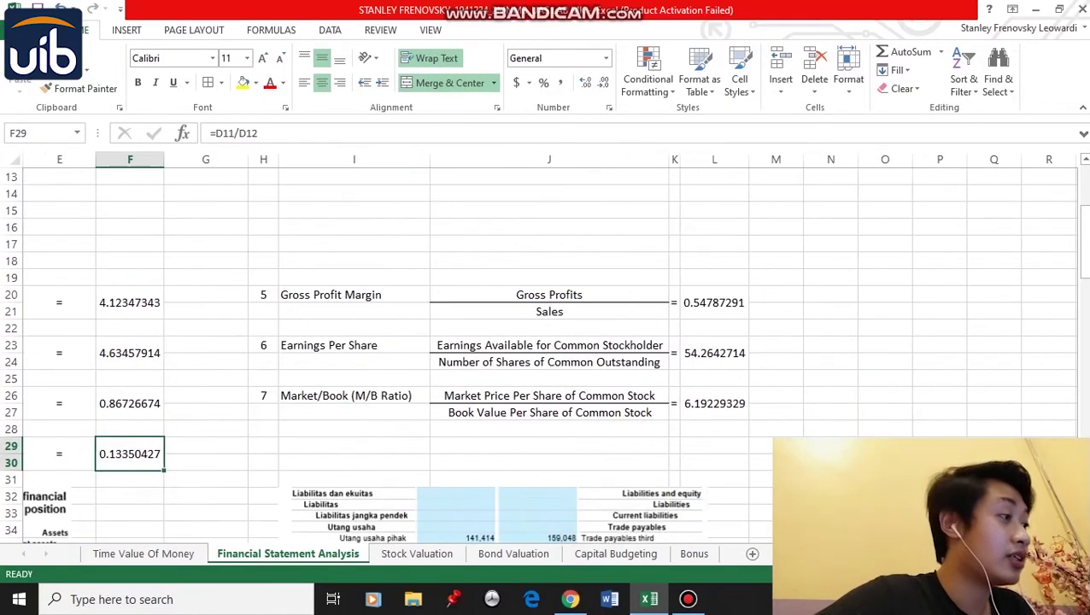
left_click(400, 294)
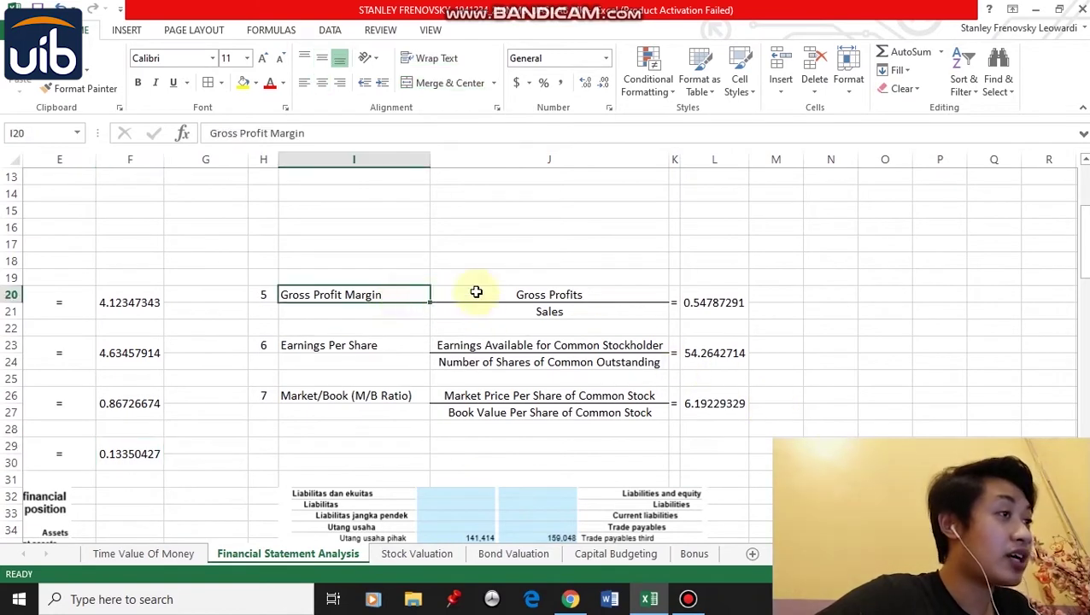
left_click(527, 297)
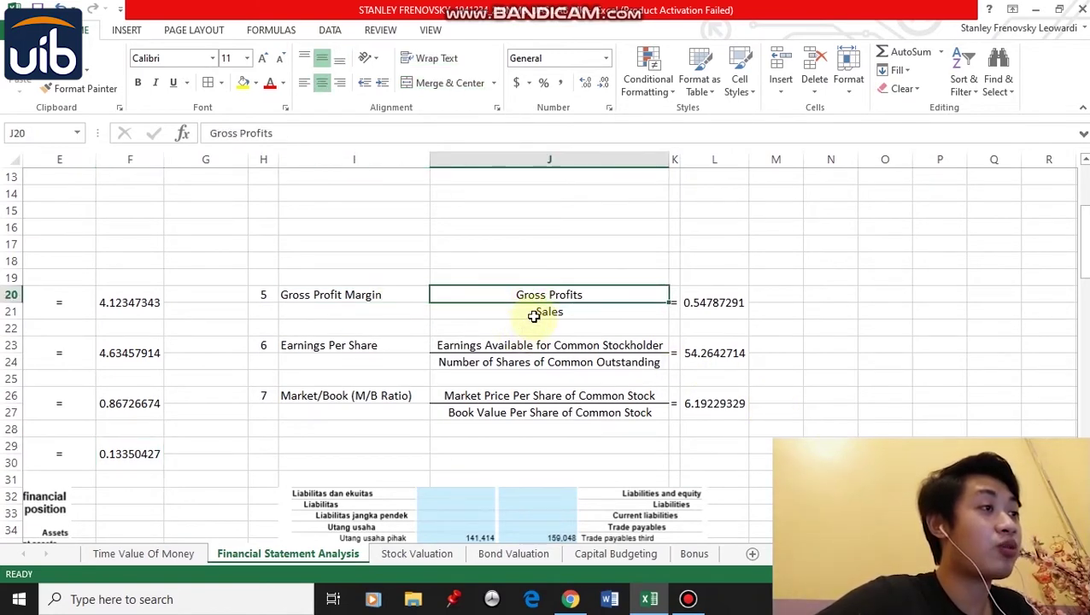
left_click(533, 316)
left_click(722, 304)
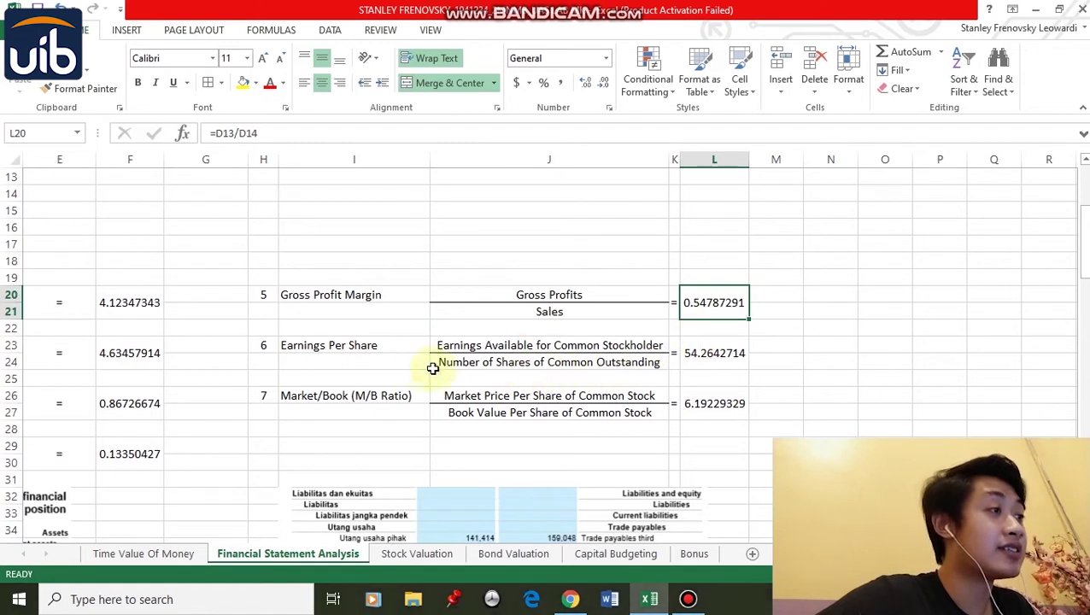
Examine the Earnings Per Share numerator, denominator and result formula in L23.
left_click(392, 348)
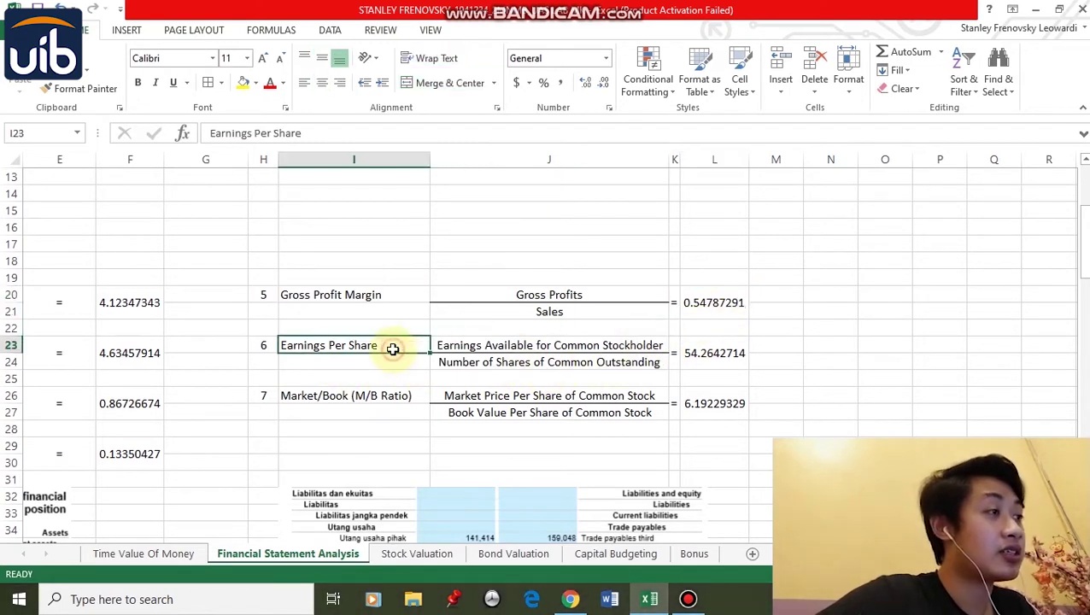
left_click(462, 348)
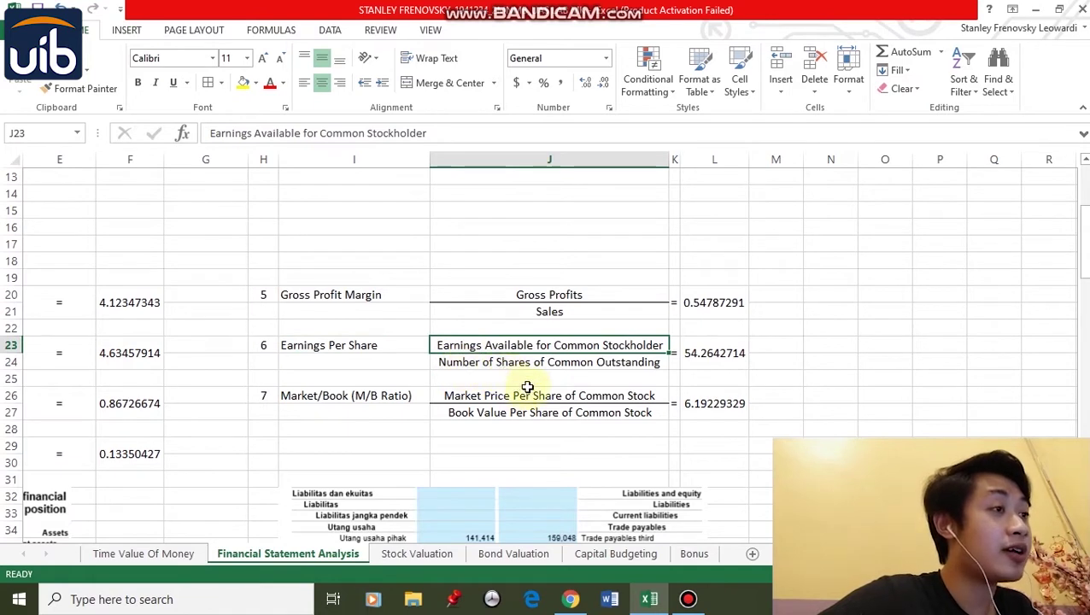
left_click(546, 361)
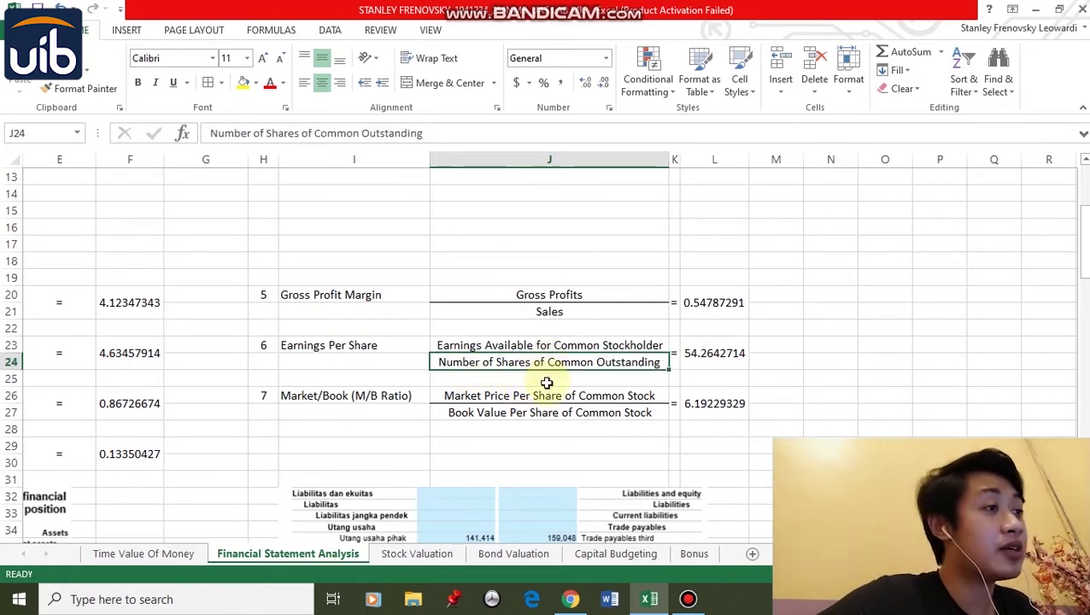
left_click(713, 353)
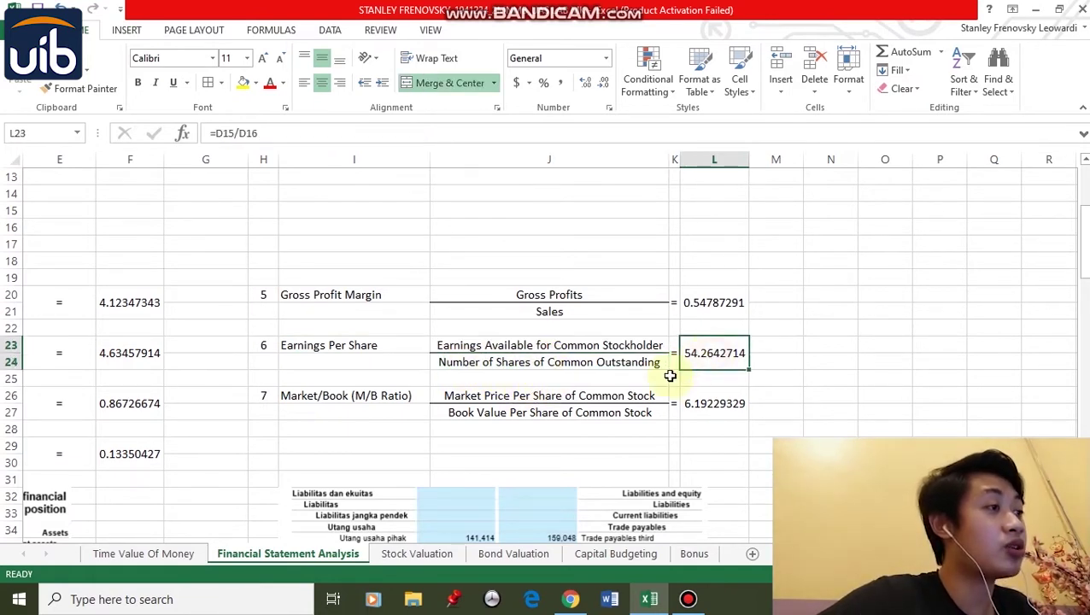
Examine the Market/Book (M/B) Ratio's numerator, denominator and result cell.
left_click(401, 400)
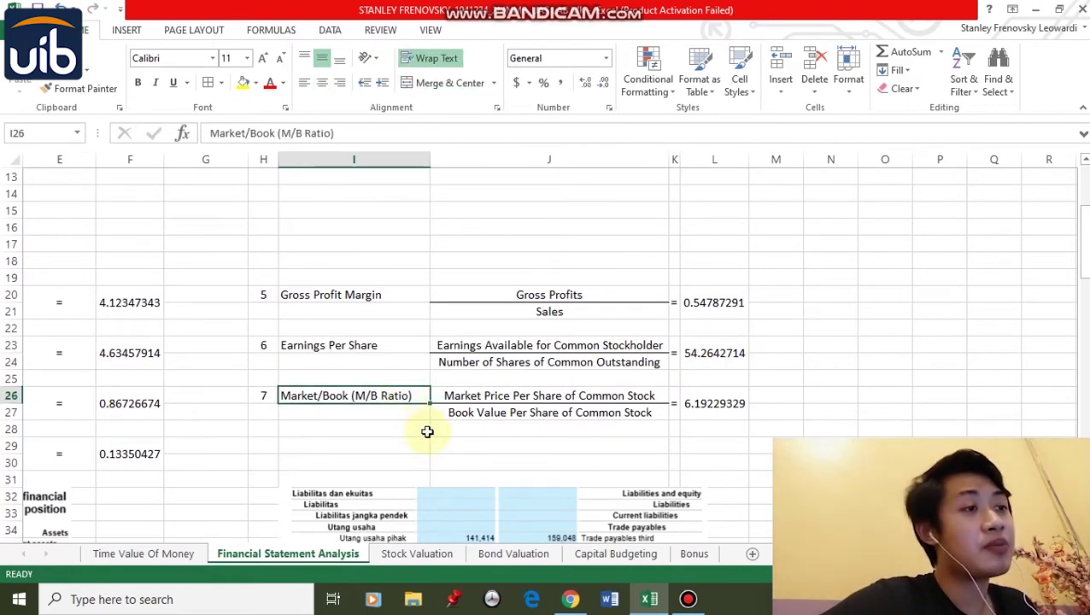
left_click(485, 396)
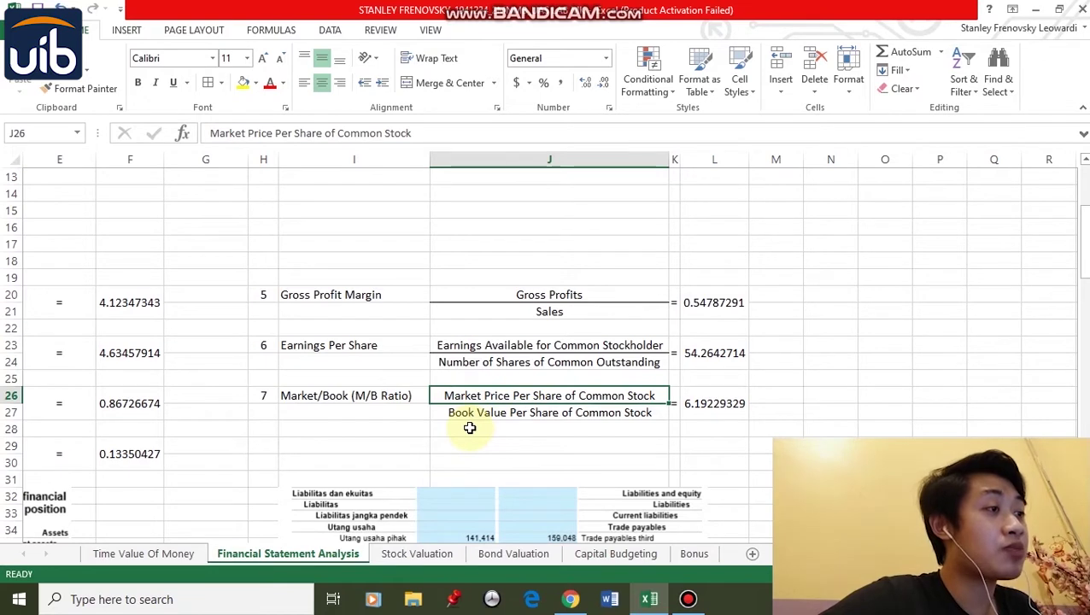
left_click(465, 414)
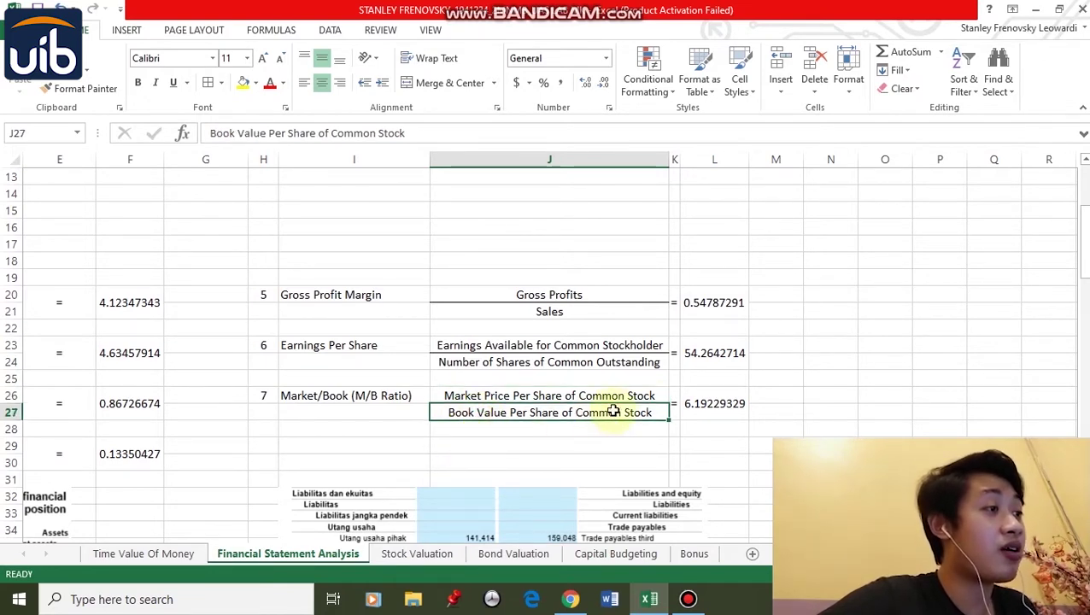
left_click(688, 398)
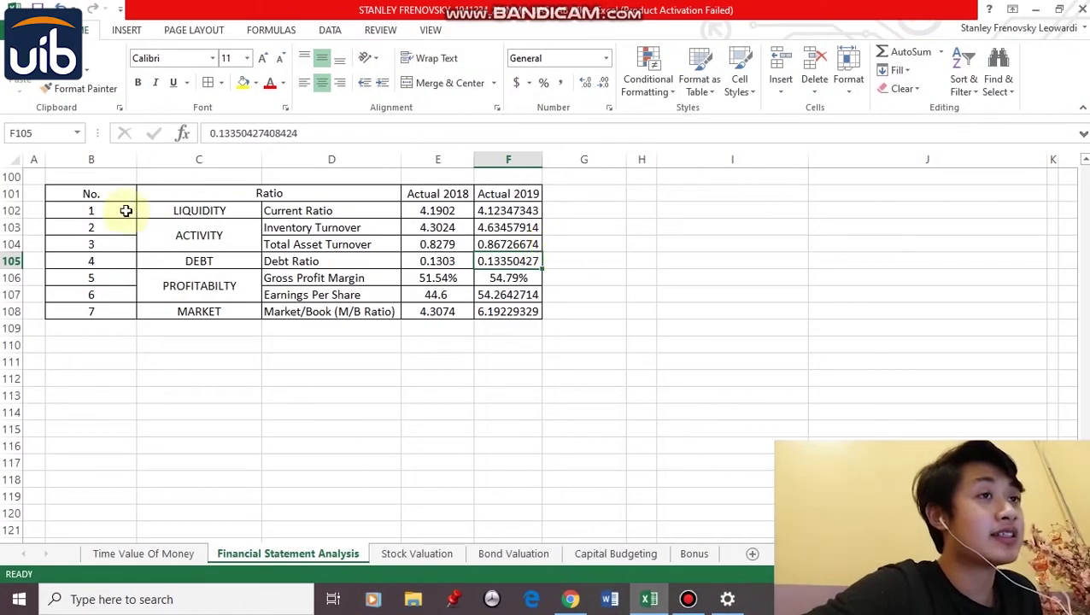
Review the ratio summary table starting at row 101 and examine the Current Ratio's 2018 and 2019 values.
left_click_drag(89, 193, 518, 302)
left_click(417, 335)
left_click(310, 214)
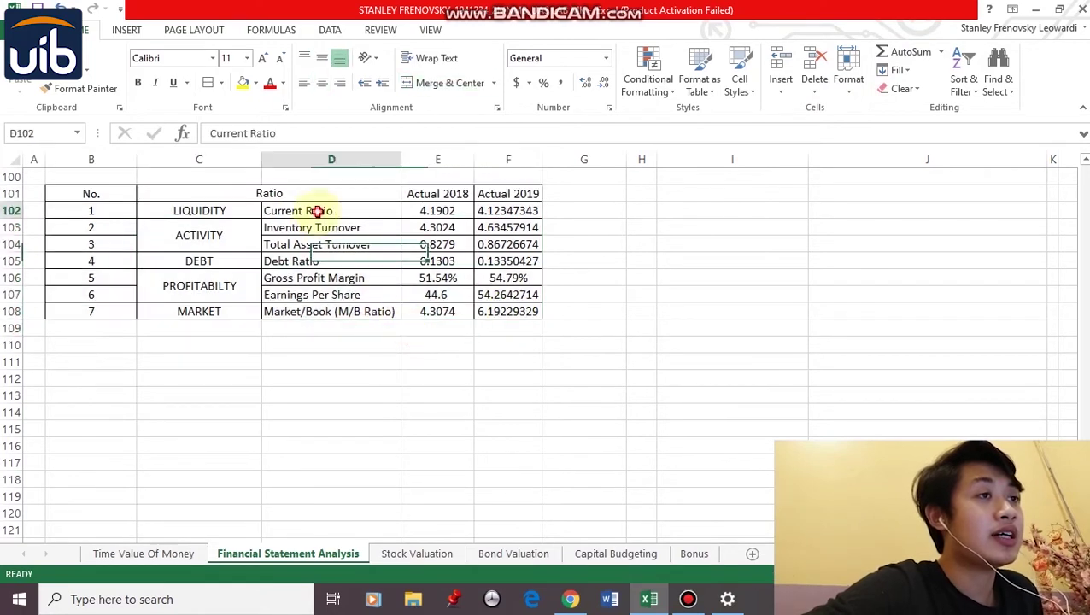
left_click(443, 212)
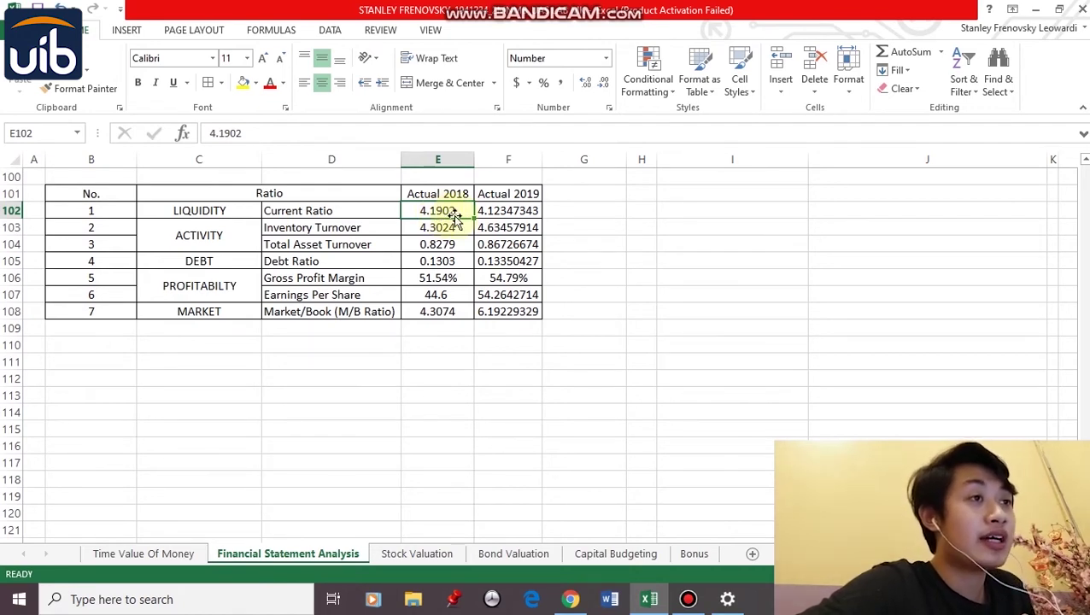
Compare the 2018 and 2019 values of the Inventory Turnover and Total Asset Turnover in the summary table.
left_click(369, 228)
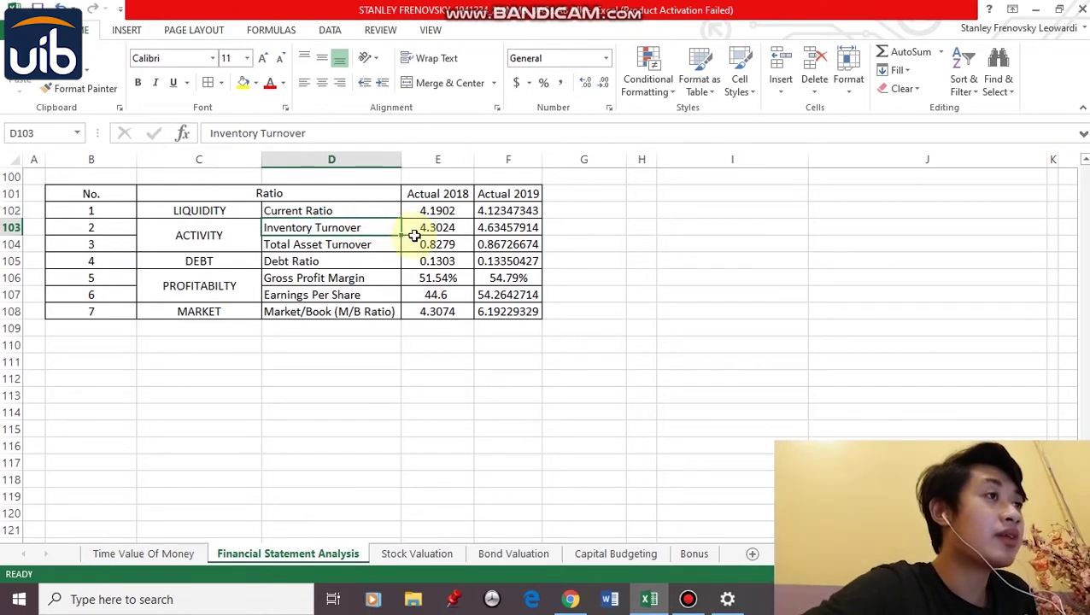
left_click_drag(437, 230, 483, 228)
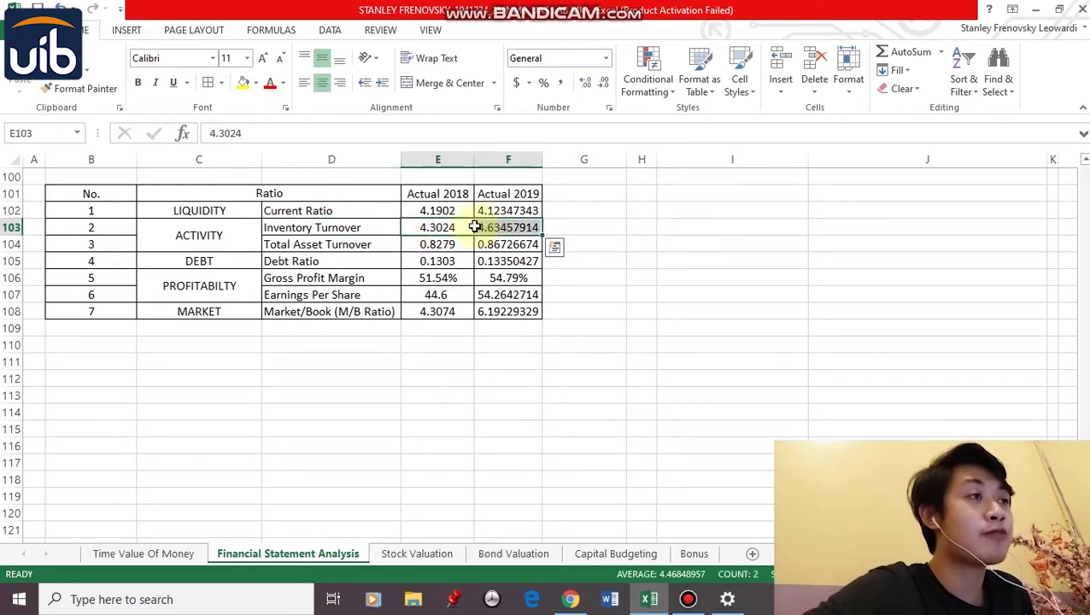
left_click(442, 245)
left_click_drag(442, 245, 513, 250)
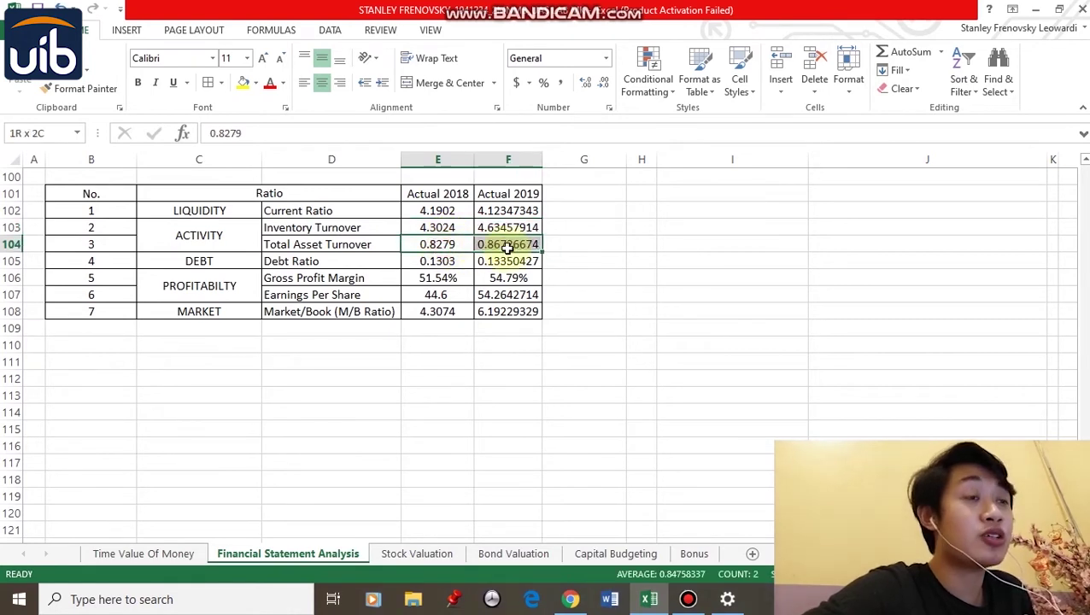
left_click(465, 266)
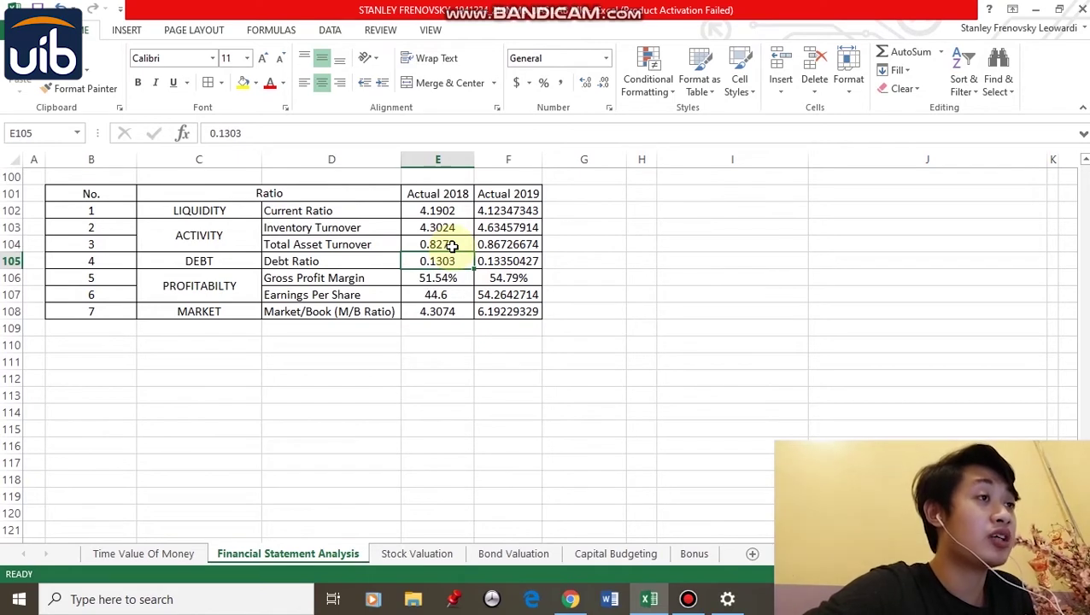
left_click(451, 245)
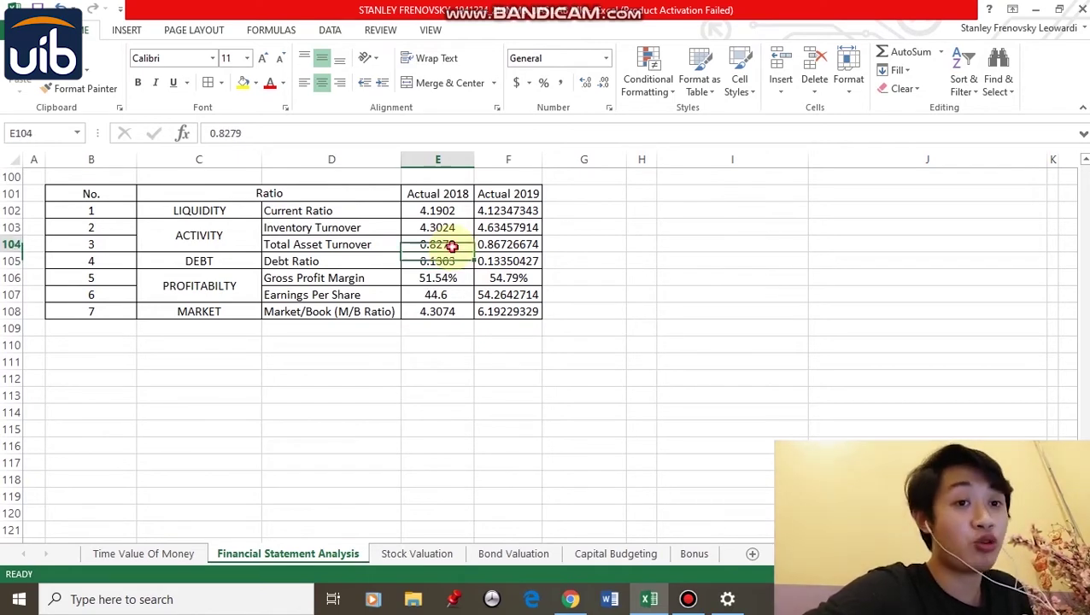
left_click(495, 245)
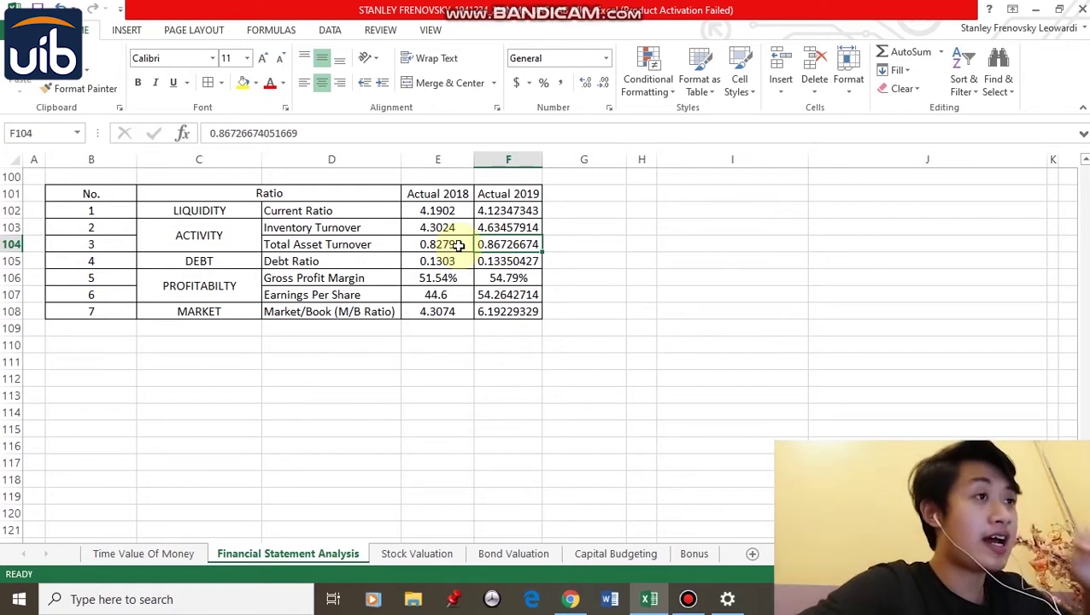
left_click(455, 245)
left_click_drag(483, 245, 472, 246)
Compare the Debt Ratio's actual 2018 and 2019 values in row 105.
left_click(445, 260)
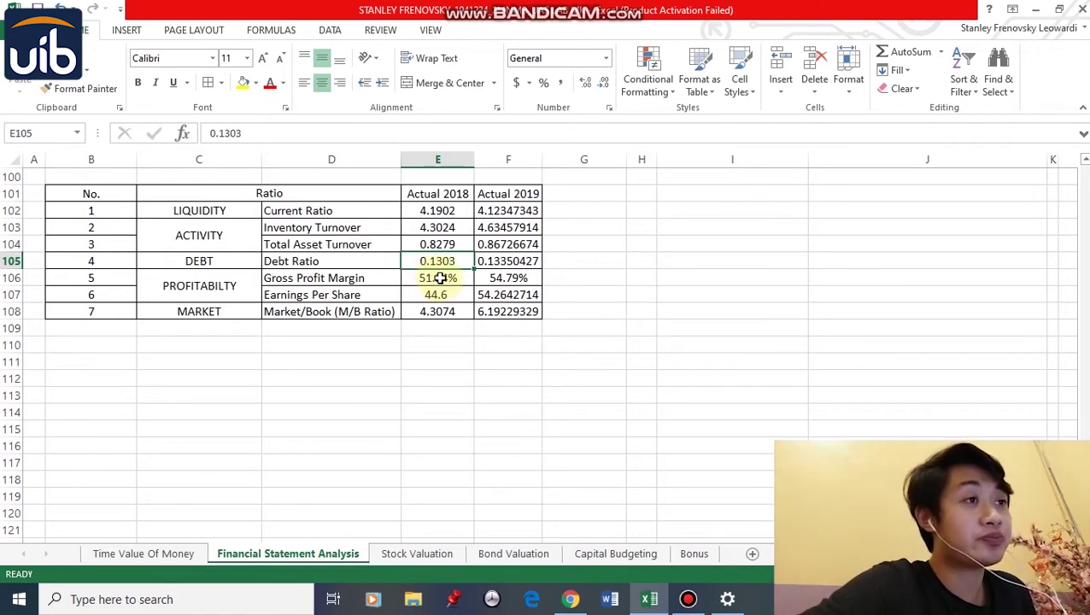
left_click(502, 261)
left_click(453, 261)
left_click(491, 262)
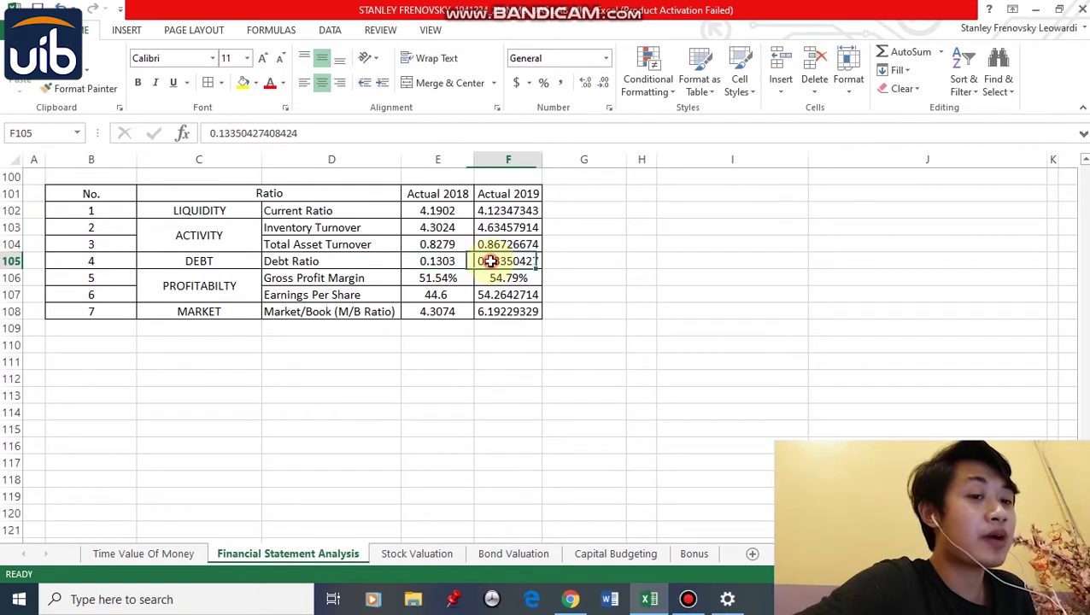
left_click(440, 261)
left_click(481, 262)
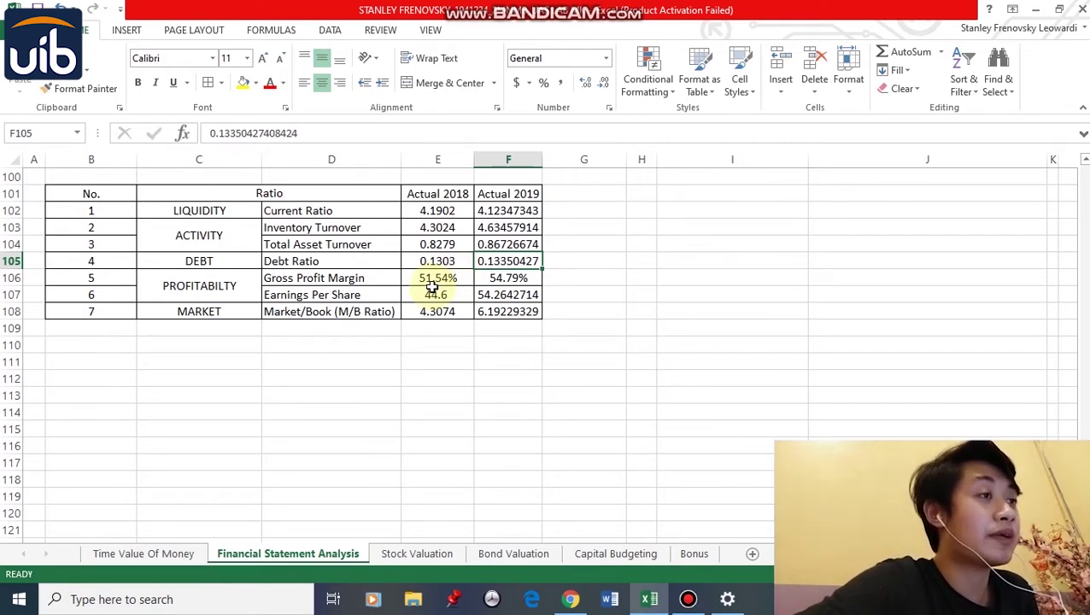
Compare the Gross Profit Margin's actual 2018 and 2019 values in row 106.
left_click(433, 285)
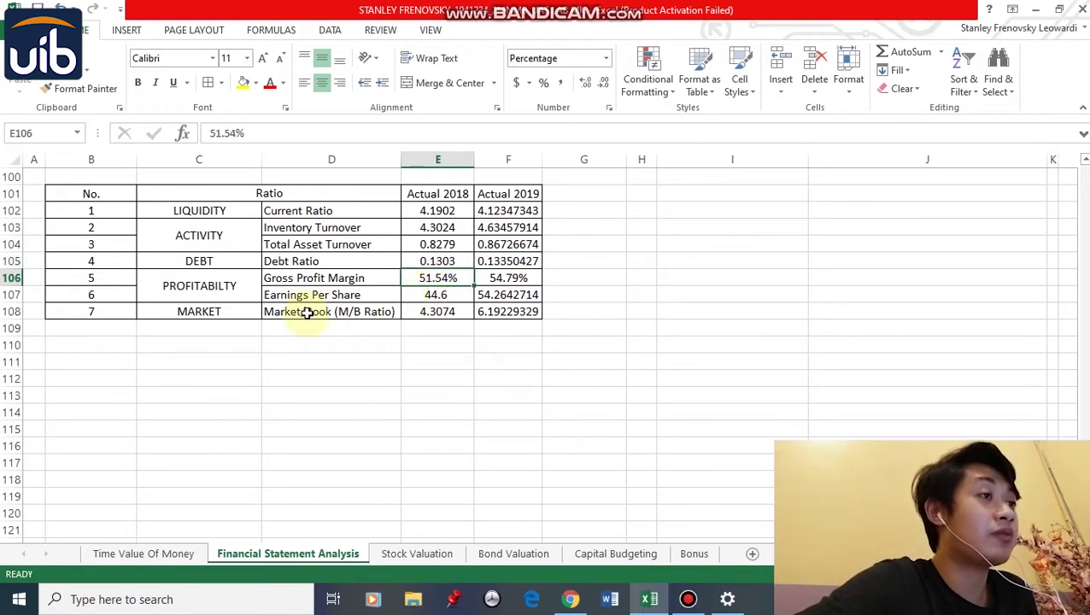
left_click_drag(438, 280, 488, 281)
left_click(438, 307)
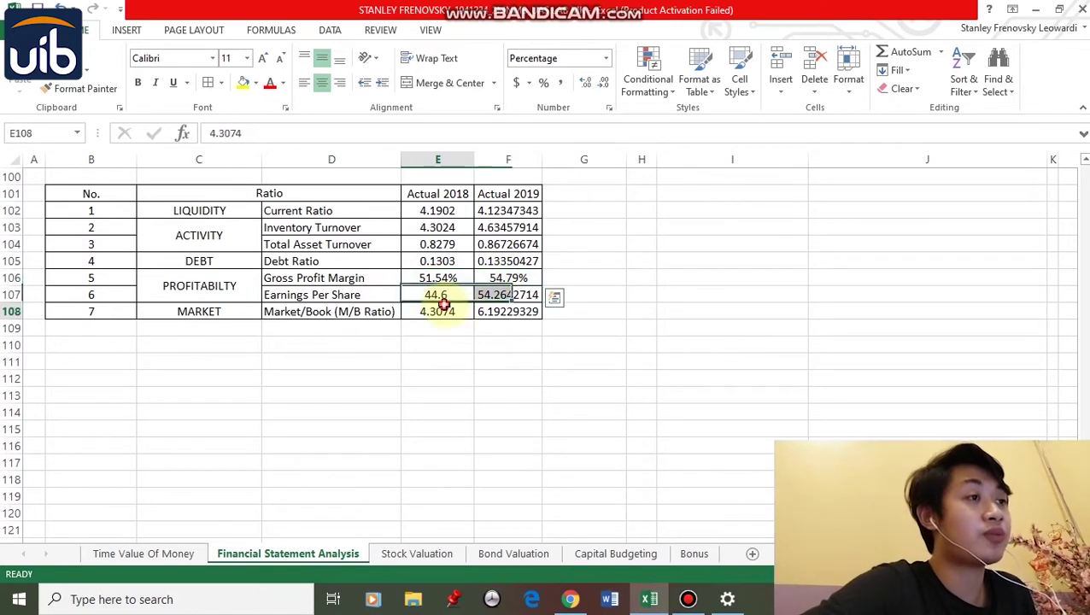
left_click(440, 282)
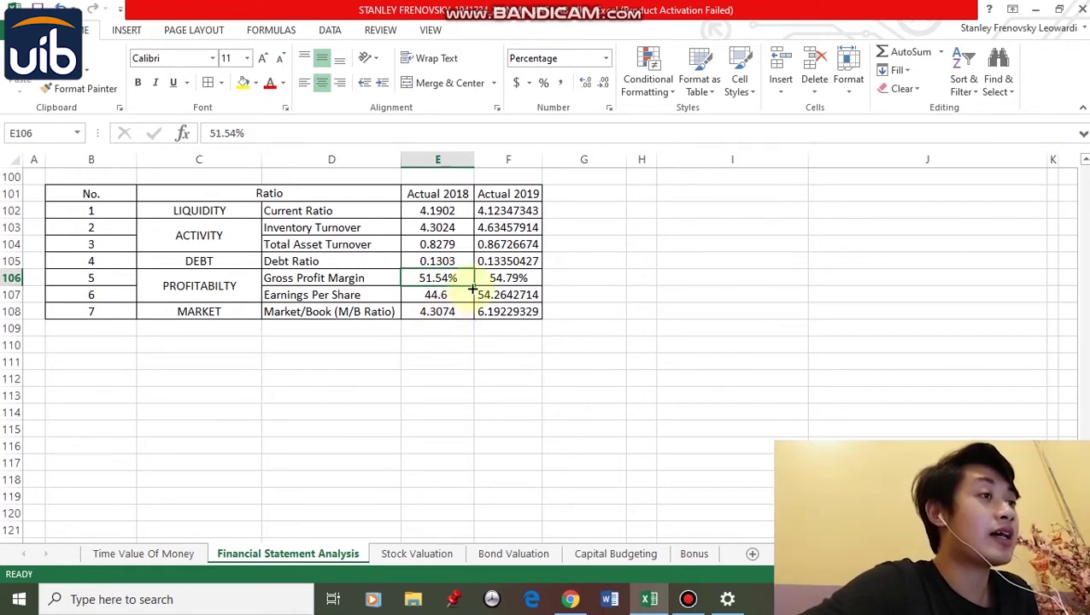
left_click(513, 277)
Compare the 2018 and 2019 values of Earnings Per Share and the Market/Book Ratio in rows 107 and 108.
left_click(466, 291)
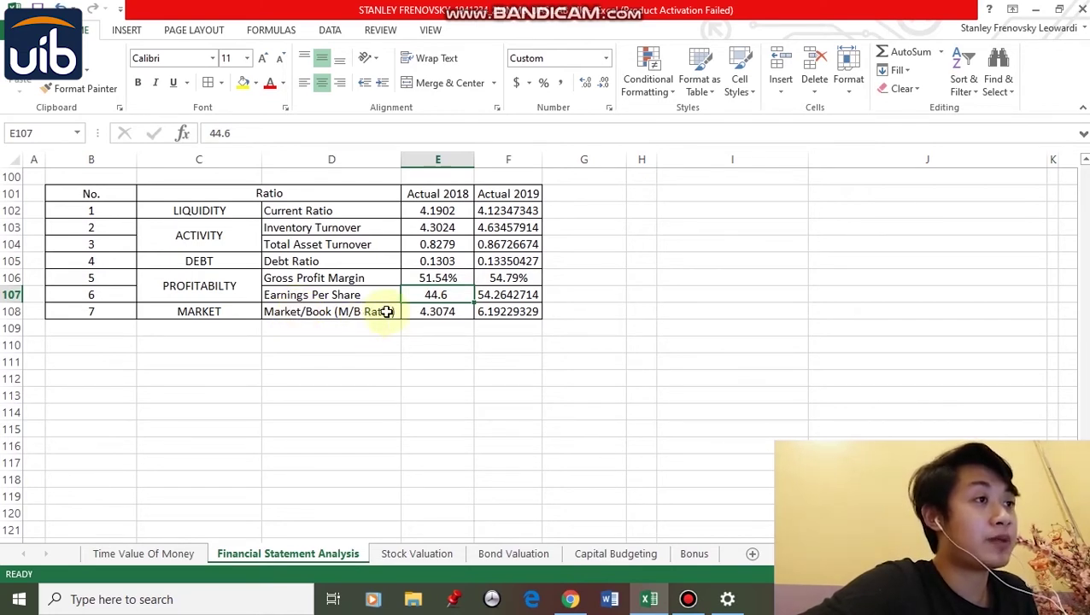
left_click(484, 295)
left_click(433, 295)
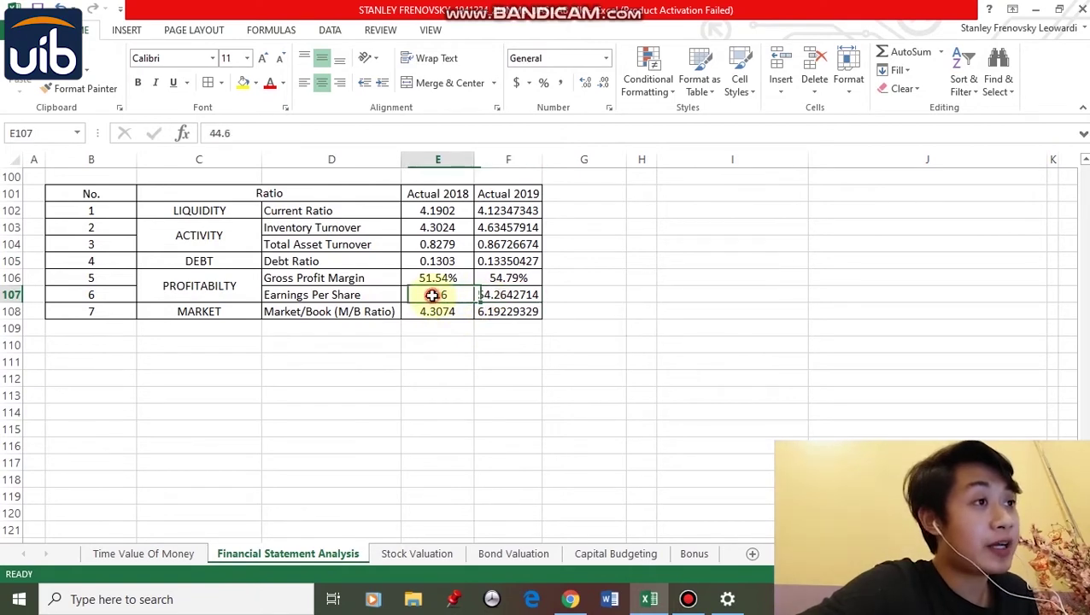
left_click(485, 294)
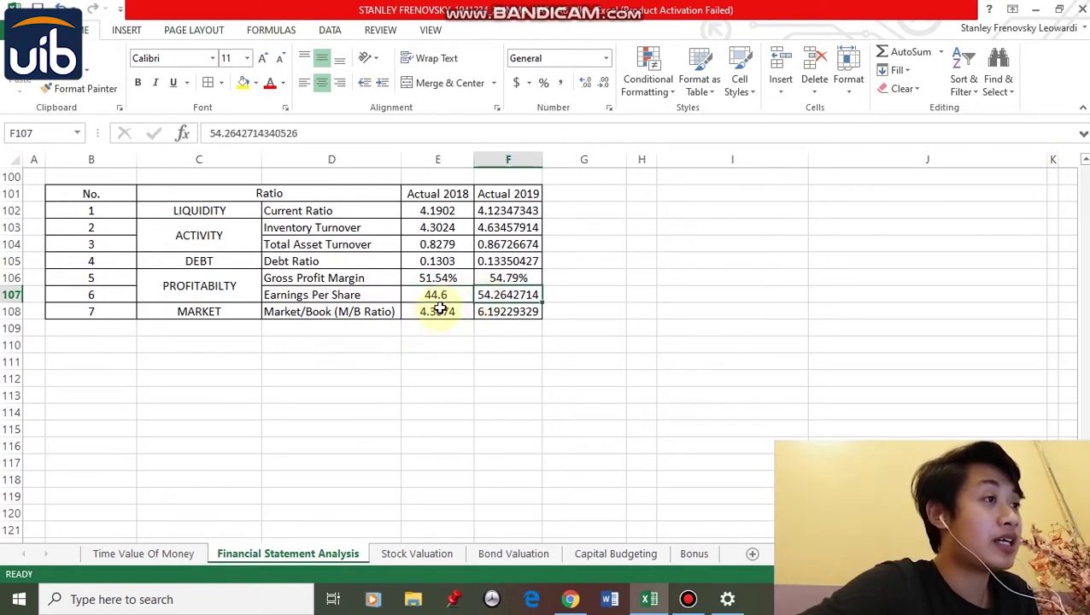
left_click(439, 316)
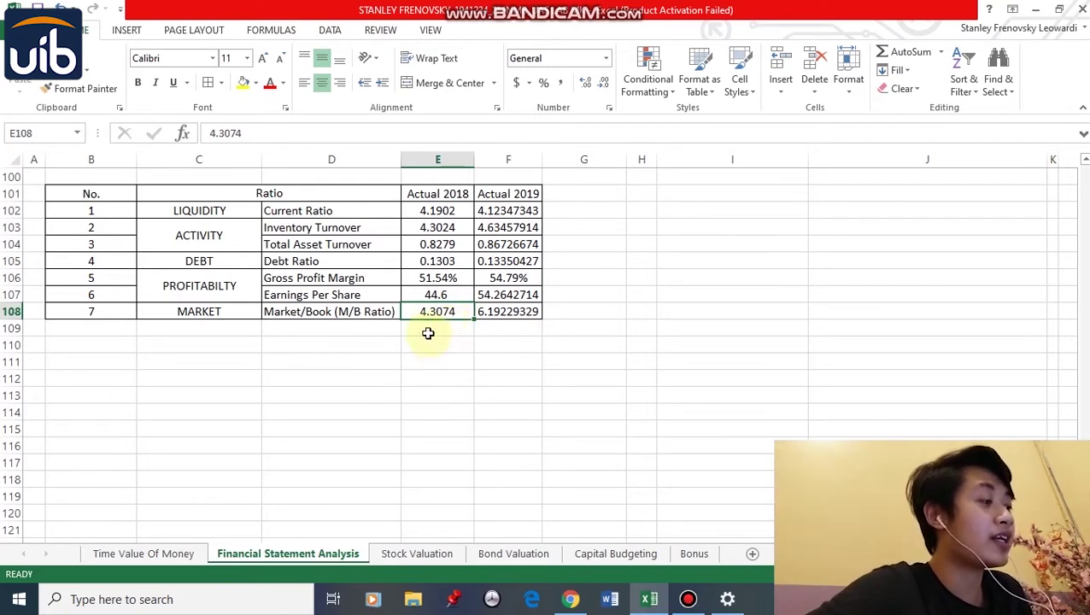
left_click(510, 314)
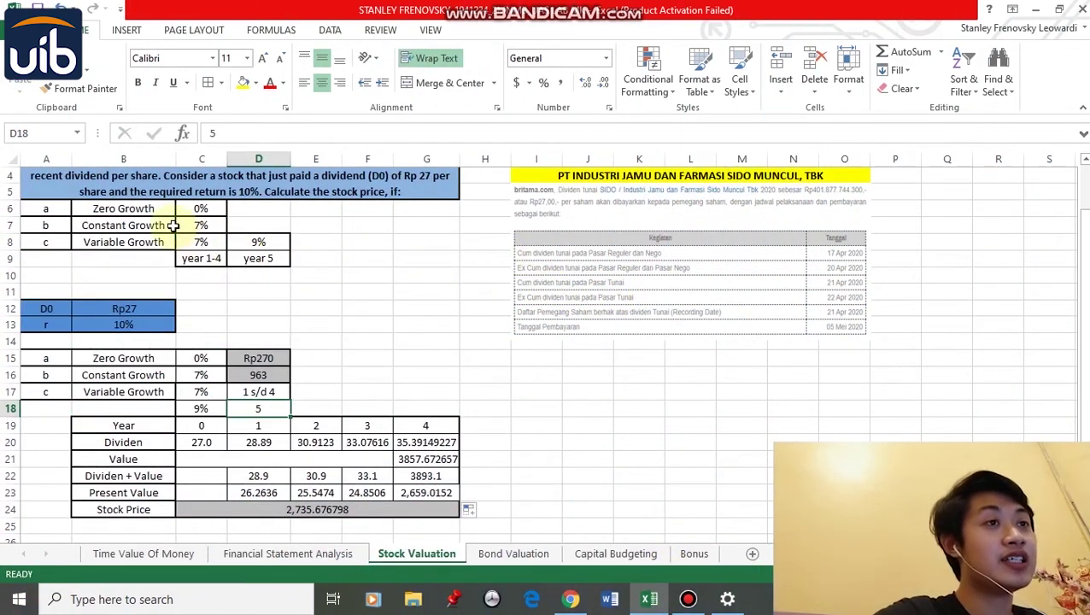
Examine the Zero, Constant and Variable Growth scenarios listed in the Stock Valuation sheet's problem.
left_click(137, 208)
left_click(142, 225)
left_click(140, 257)
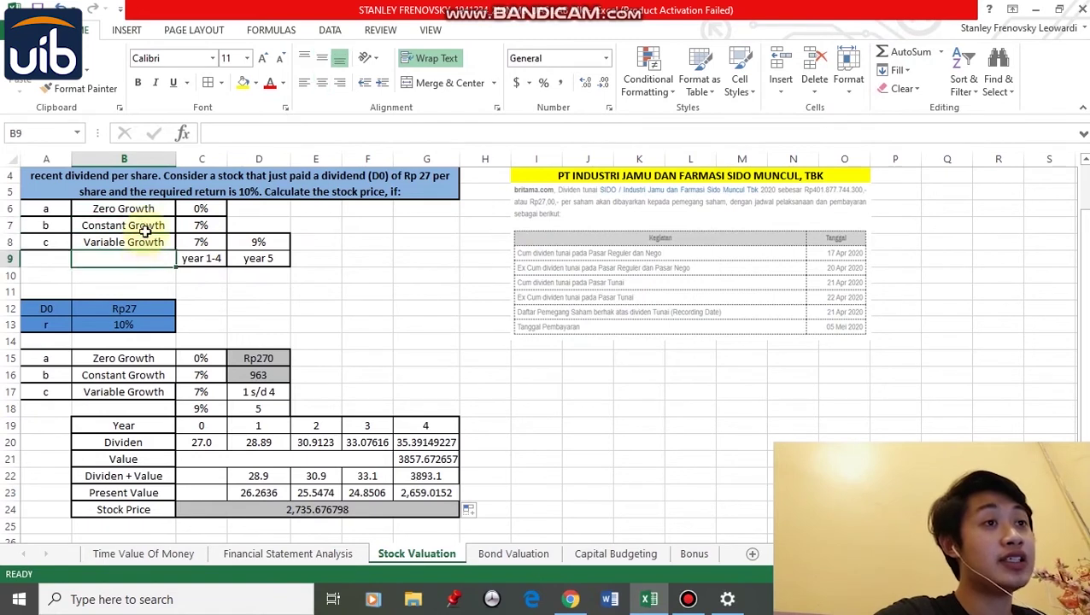
left_click(141, 210)
left_click(146, 227)
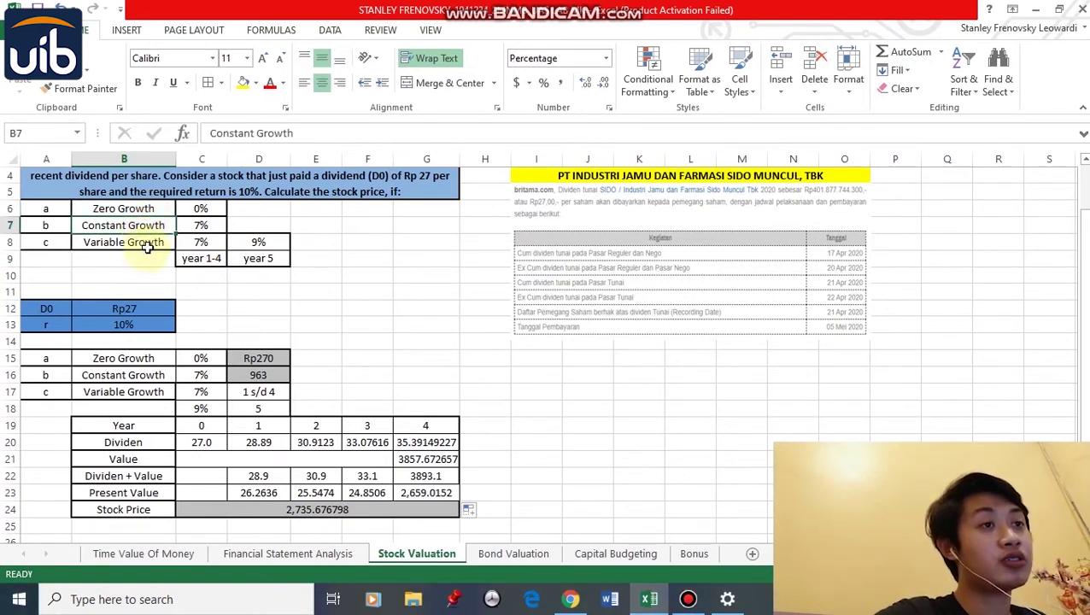
left_click(145, 242)
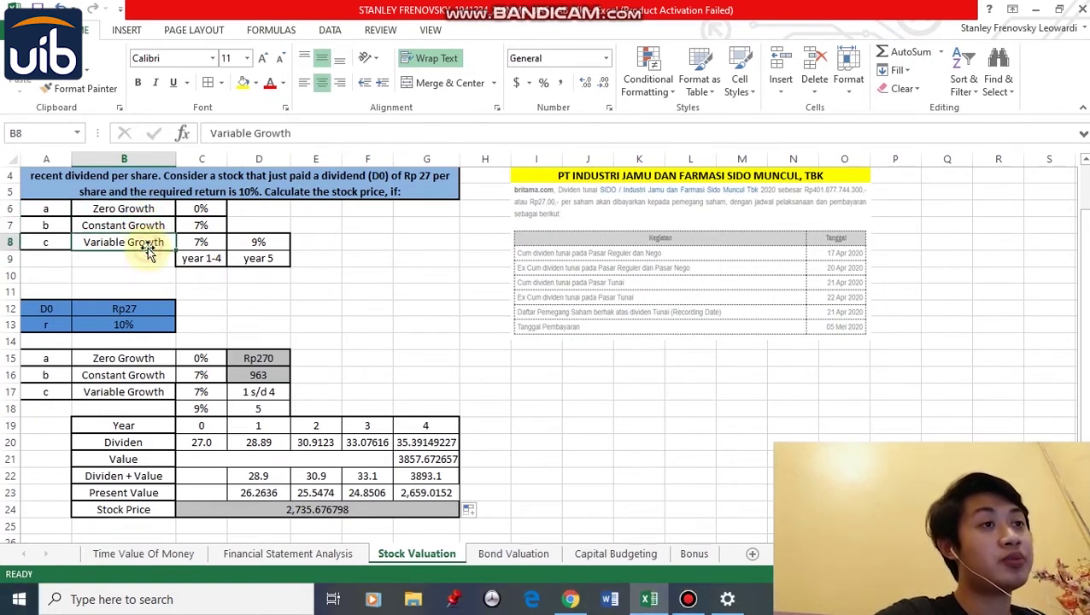
Examine the growth rates given for each scenario, including the Variable Growth rates for years 1-4 and year 5.
left_click(205, 210)
left_click(205, 225)
left_click(206, 243)
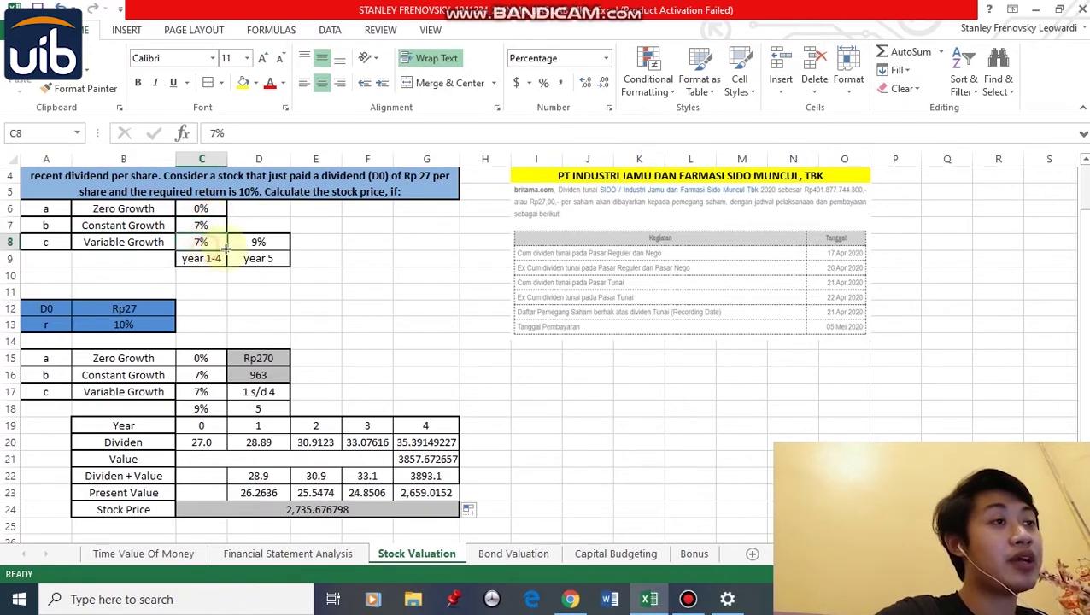
left_click(250, 254)
left_click(215, 242)
left_click(248, 243)
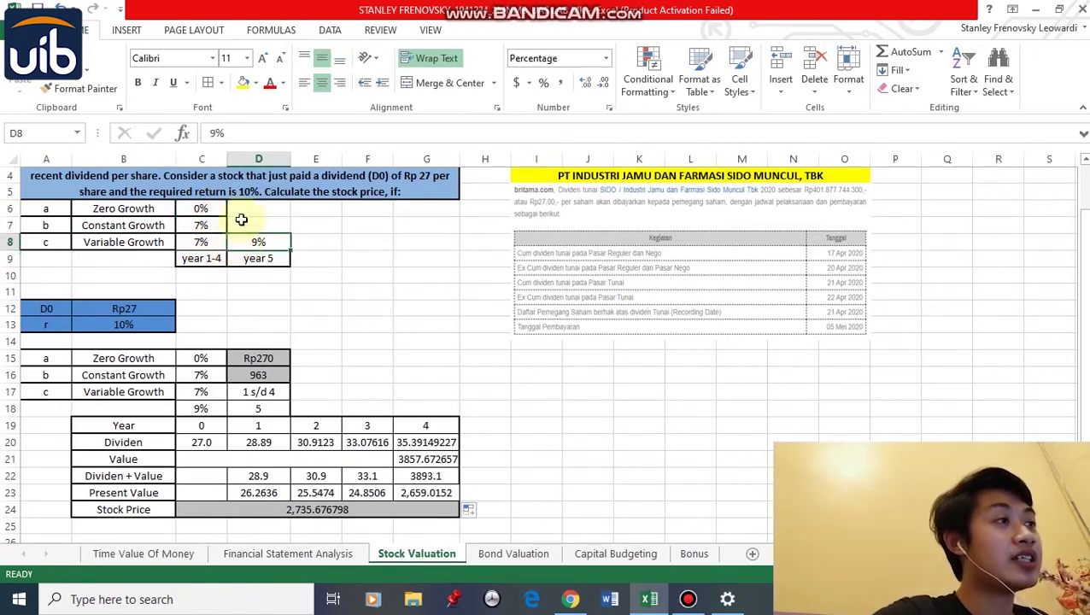
Examine the D0 dividend and required return r inputs against the stock valuation problem statement in A3.
scroll(655, 285, "up", 1)
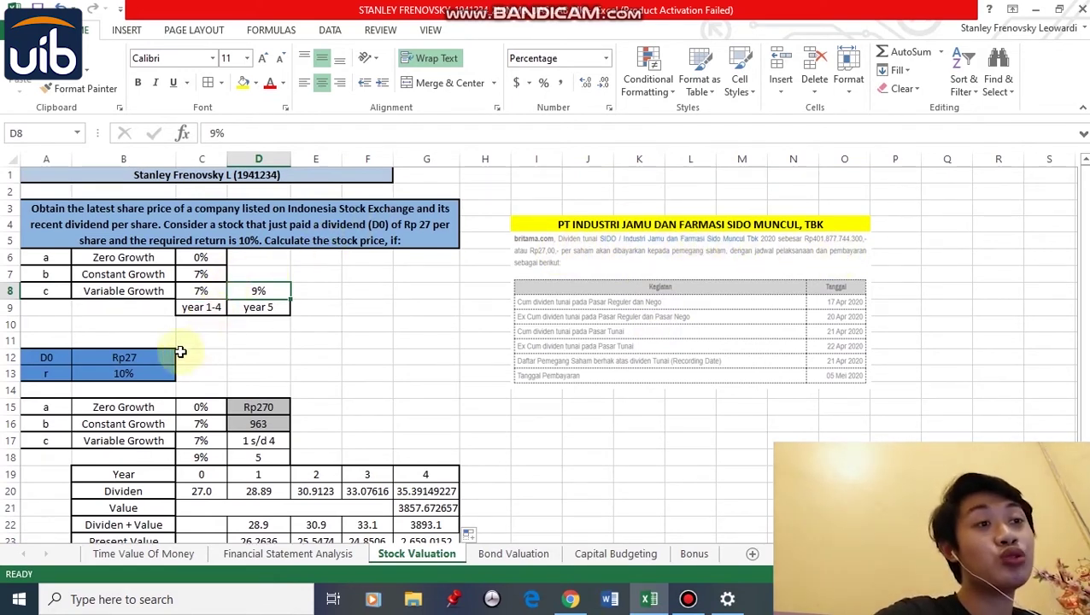
left_click(147, 358)
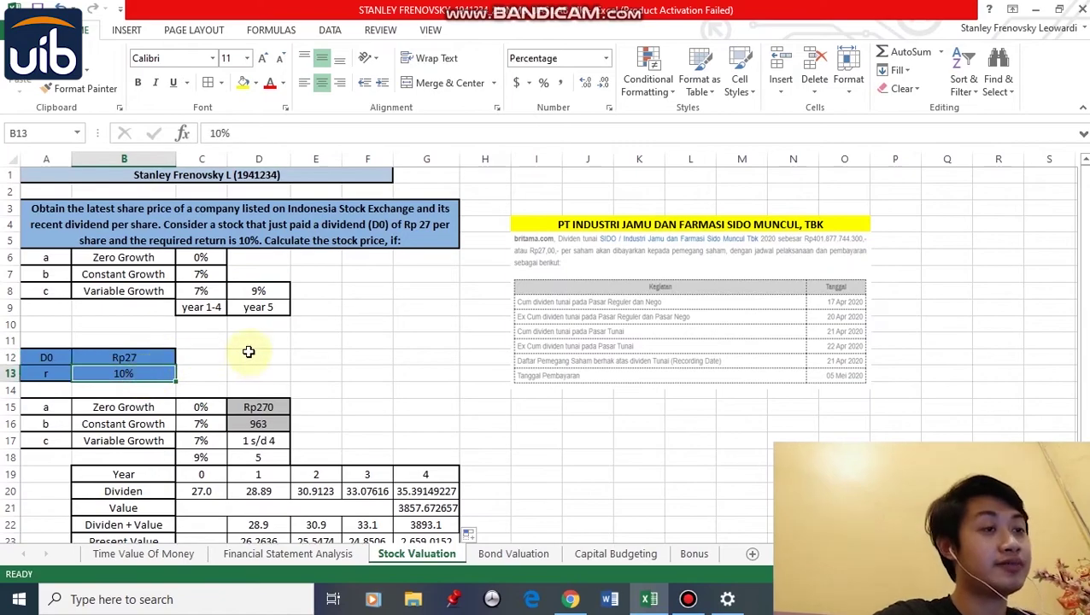
left_click(393, 225)
scroll(353, 329, "down", 2)
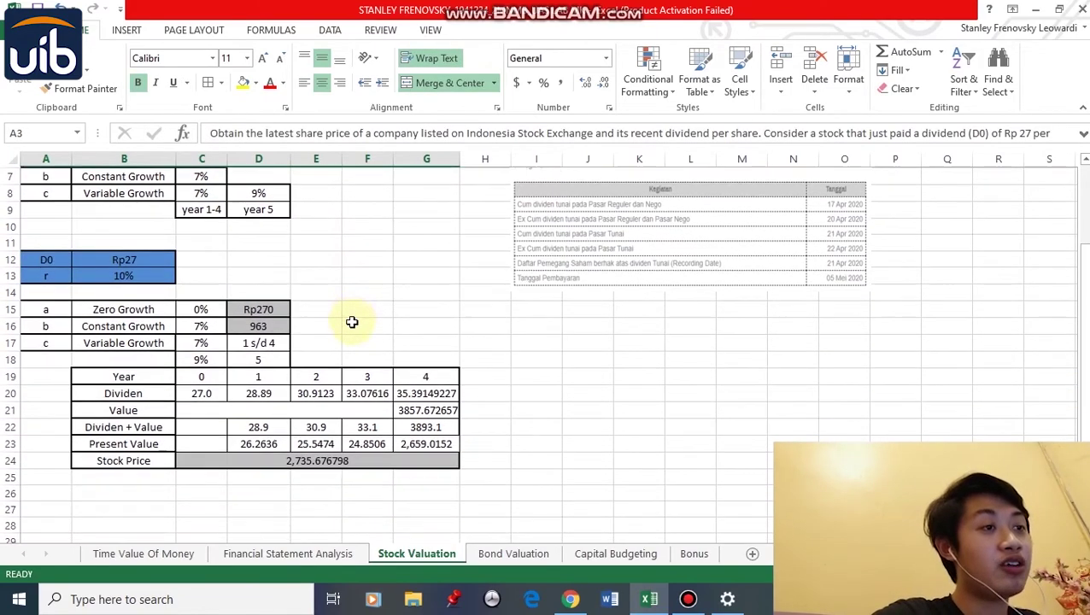
Examine the Zero Growth stock price formula in D15, which divides the D0 dividend by the required return.
scroll(351, 314, "up", 1)
left_click(248, 358)
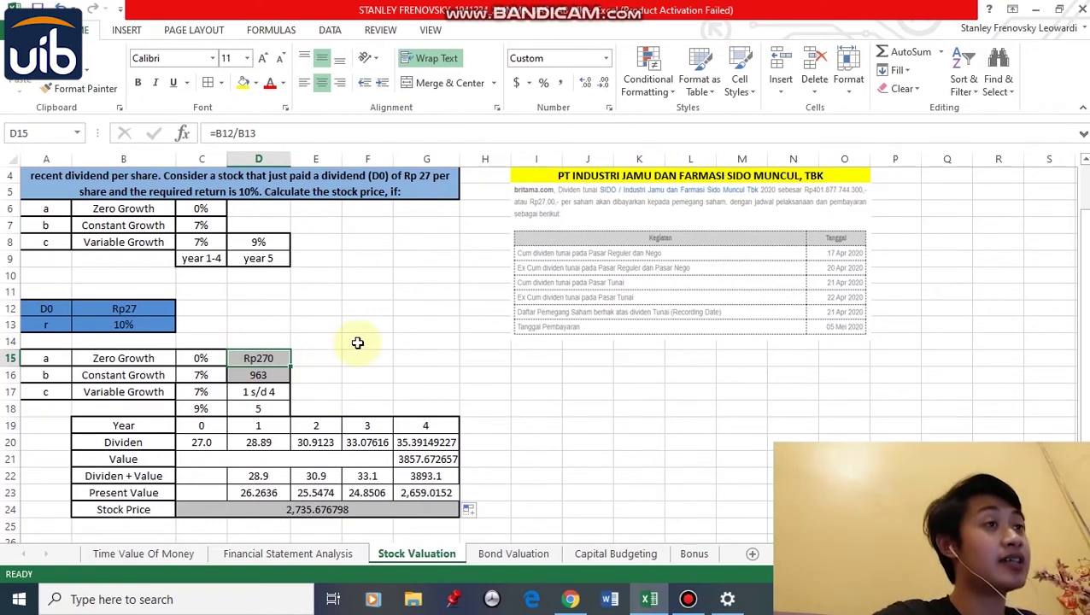
left_click(278, 135)
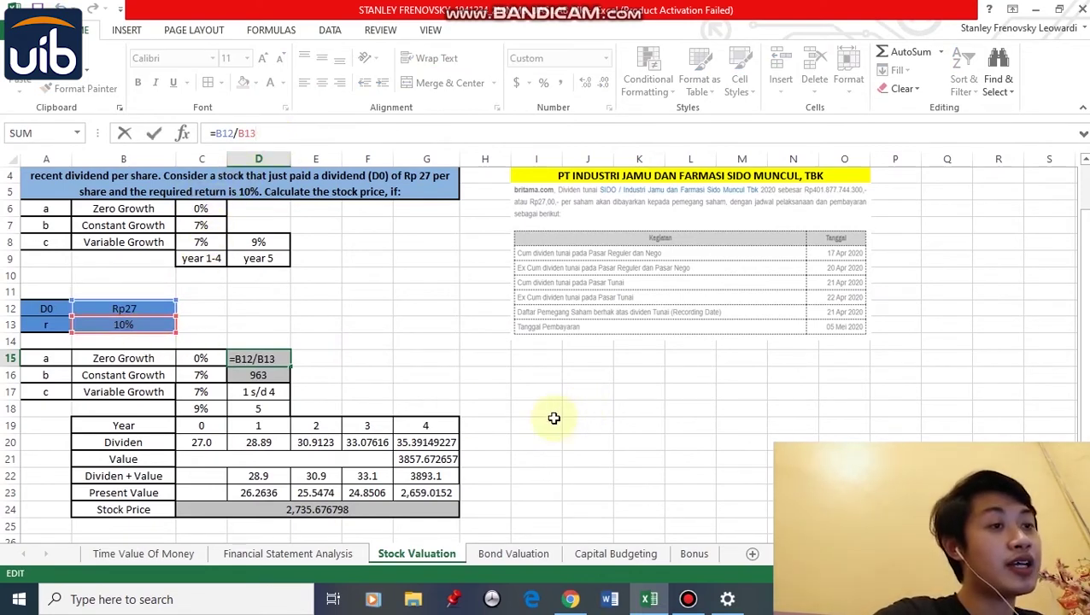
key("Return")
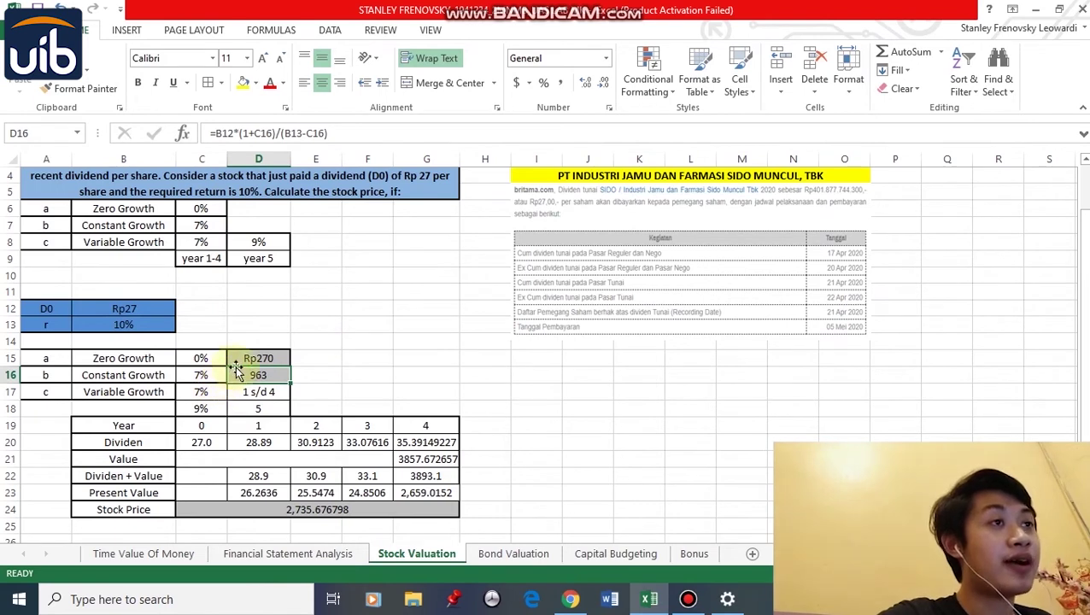
Examine the Constant Growth stock price formula in D16 and the D0, r and growth rate cells it references.
left_click(298, 137)
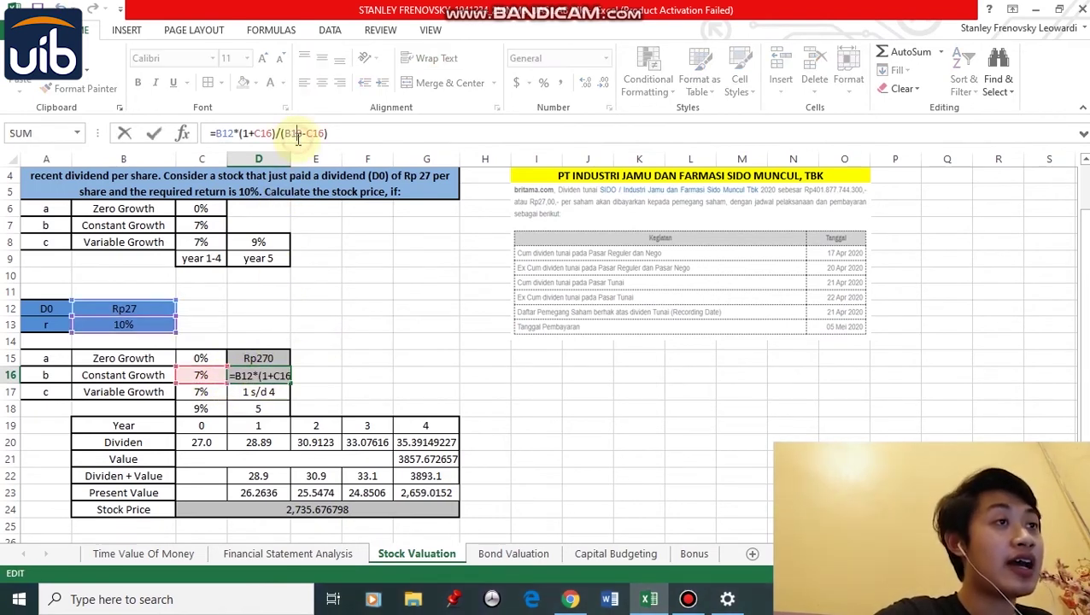
left_click(240, 134)
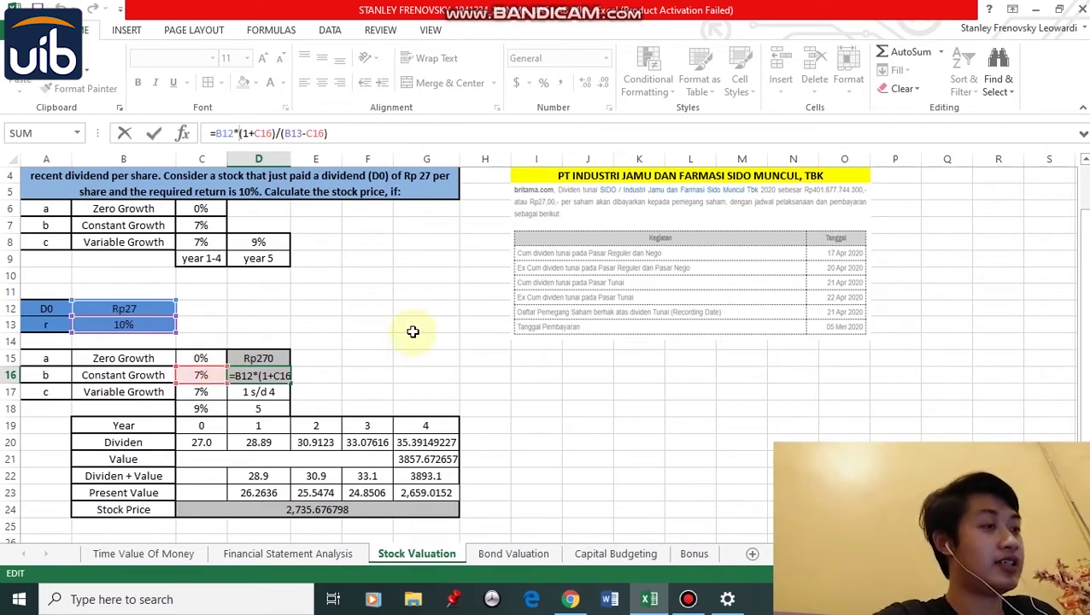
key("Return")
scroll(409, 281, "down", 1)
scroll(407, 280, "up", 1)
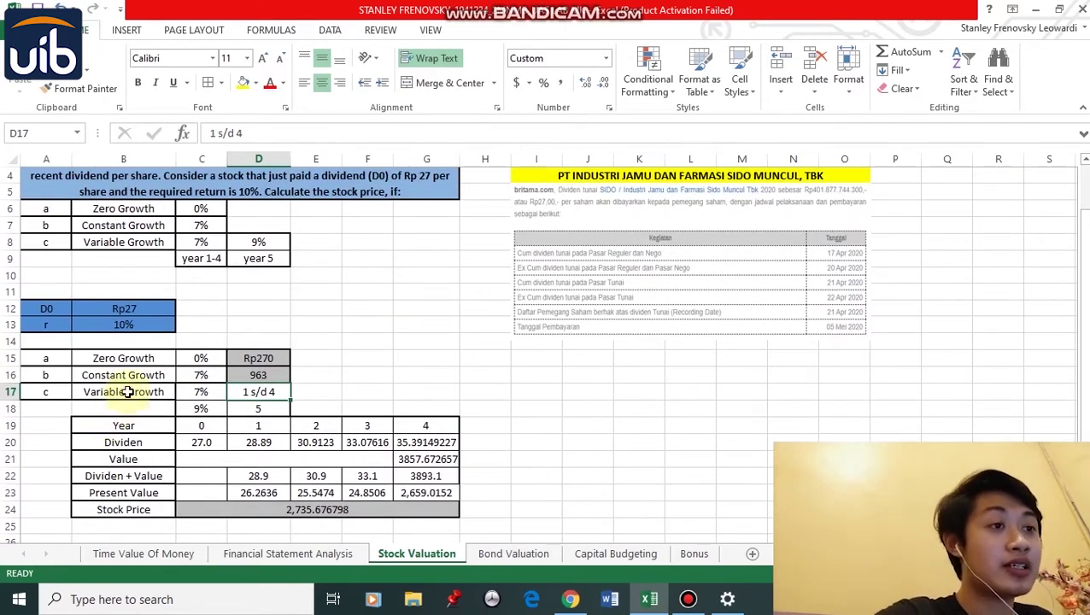
Review the Variable Growth rates in C17 and C18 and the Year row from 0 to 4 in C19:G19.
left_click(221, 392)
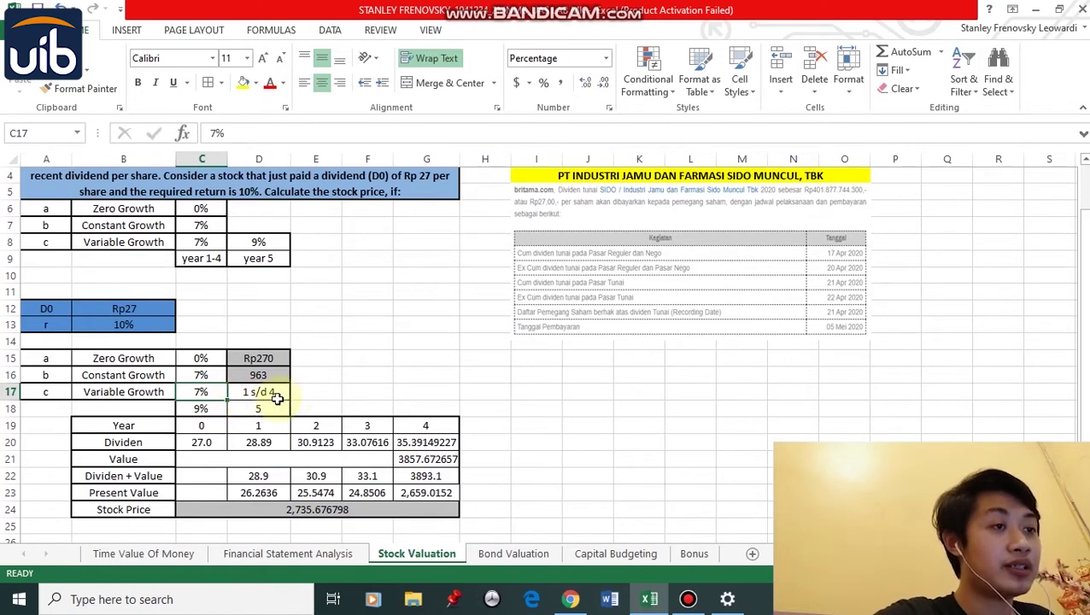
left_click(205, 409)
scroll(346, 394, "up", 1)
scroll(346, 394, "down", 1)
left_click(196, 424)
type("0")
left_click_drag(198, 425, 452, 432)
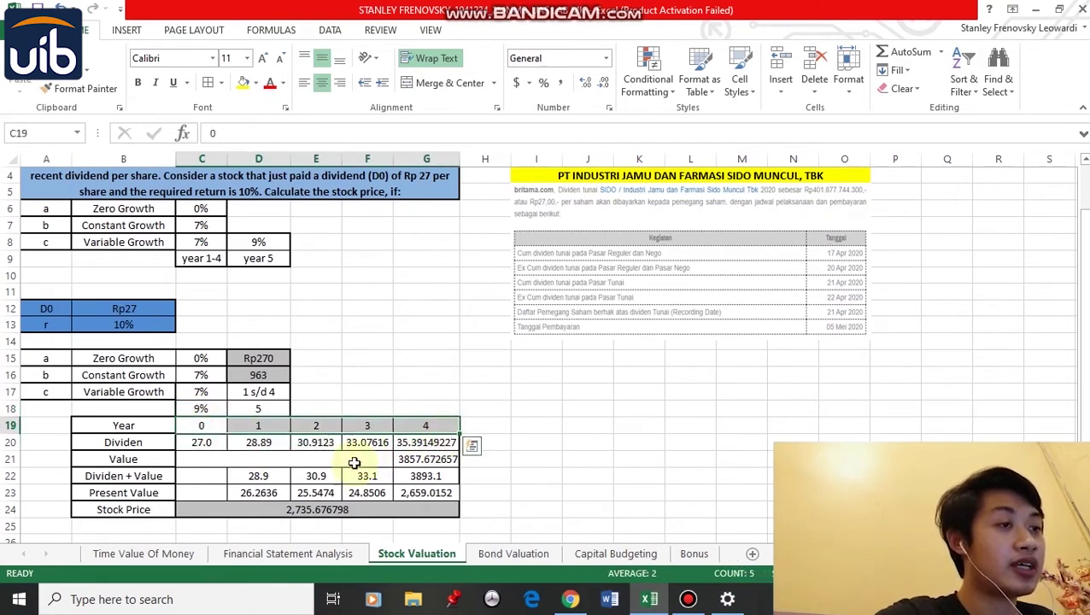
Examine the year 0 and year 1 dividend formulas in C20 and D20 of the Variable Growth table.
left_click(218, 451)
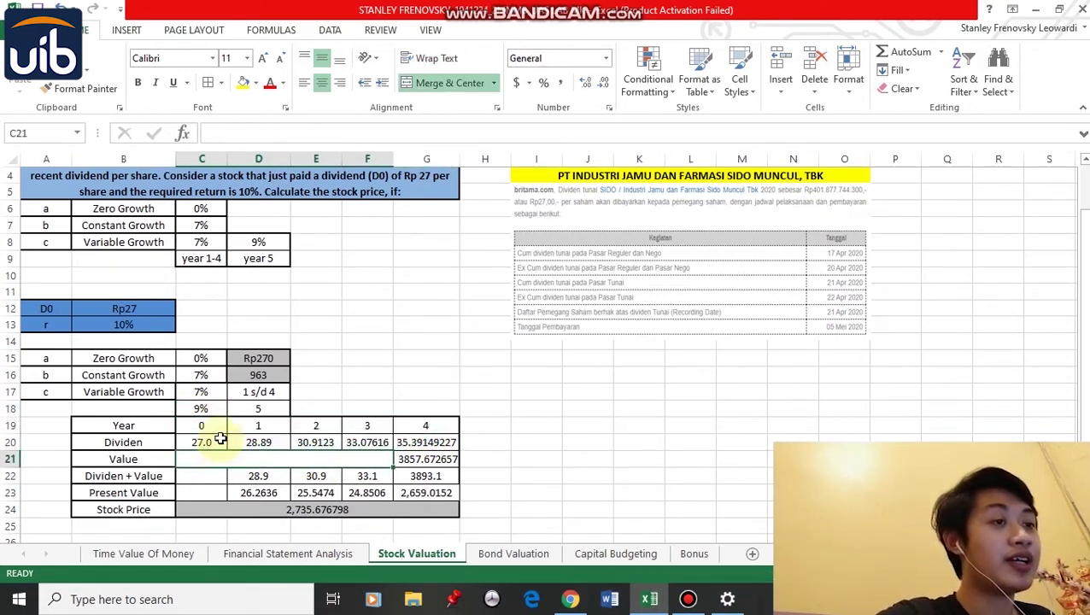
left_click(220, 441)
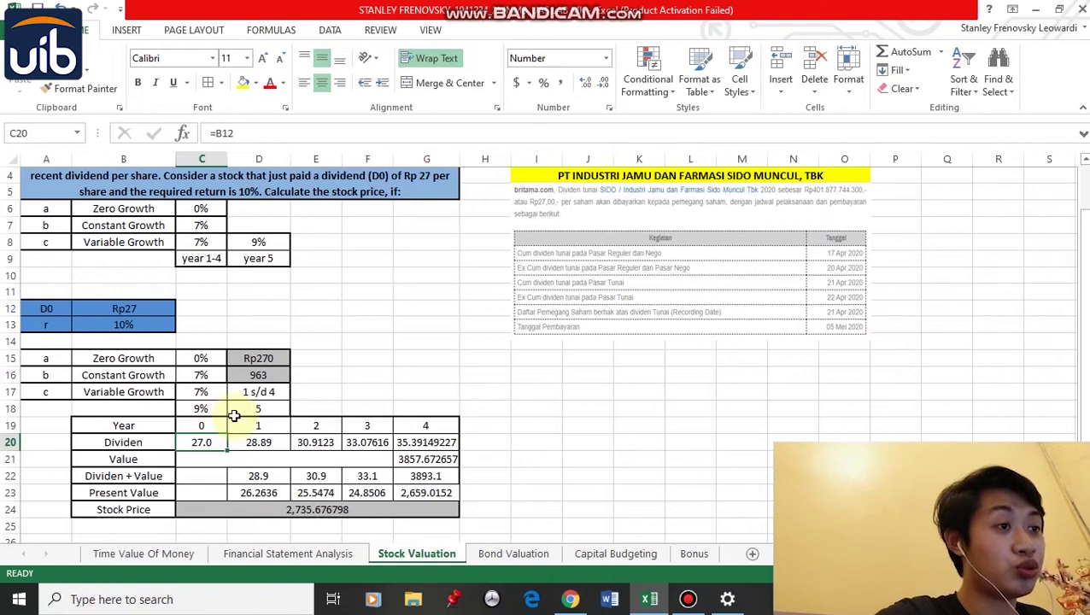
left_click(258, 441)
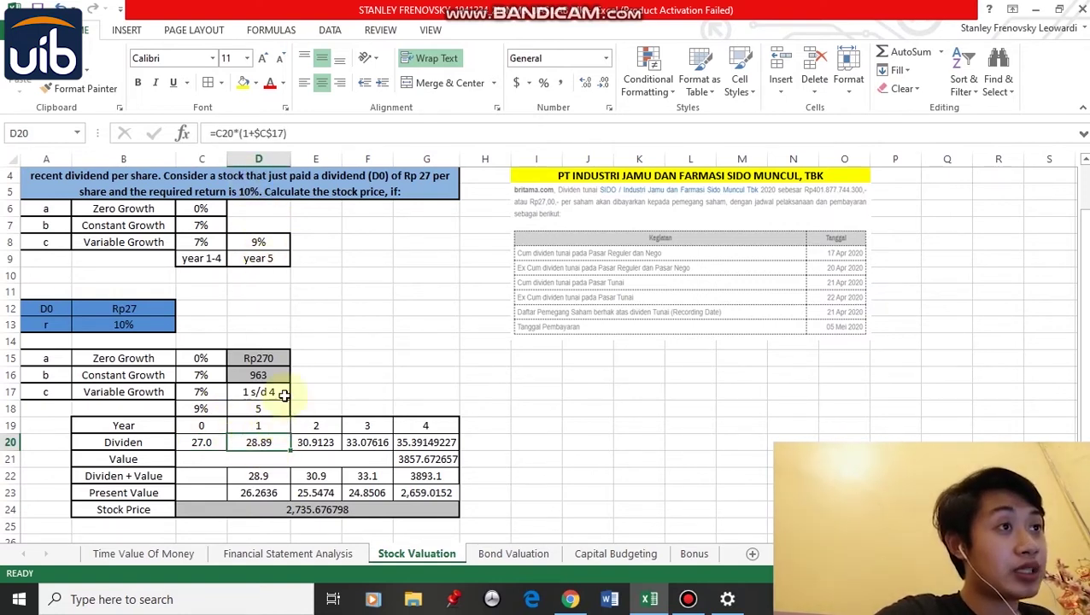
left_click(232, 135)
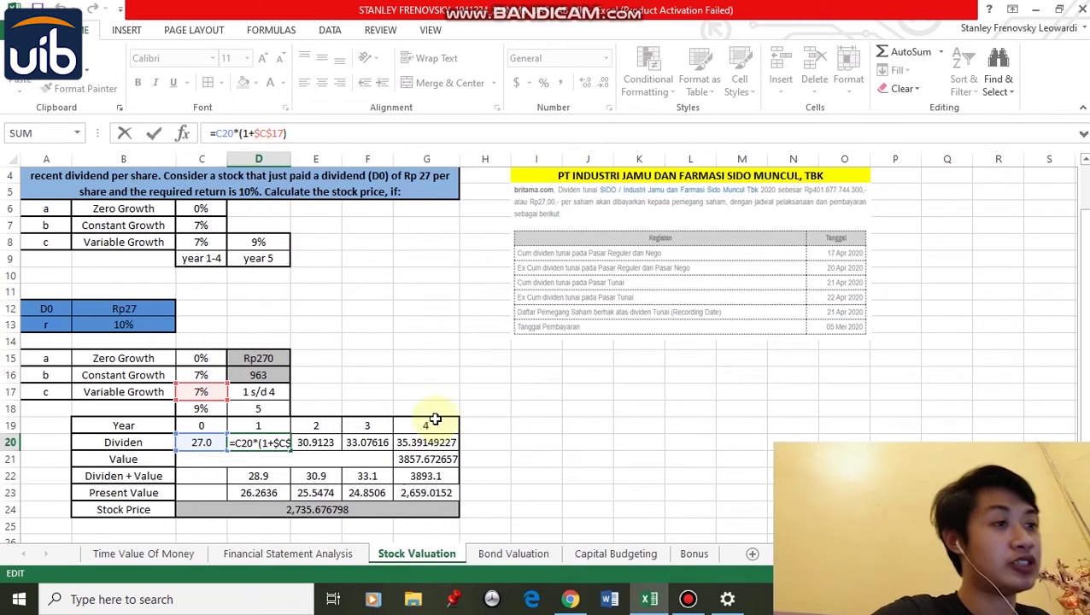
Copy the year 1 dividend formula in D20 across E20:G20 for years 2 to 4.
left_click(299, 442)
left_click(258, 444)
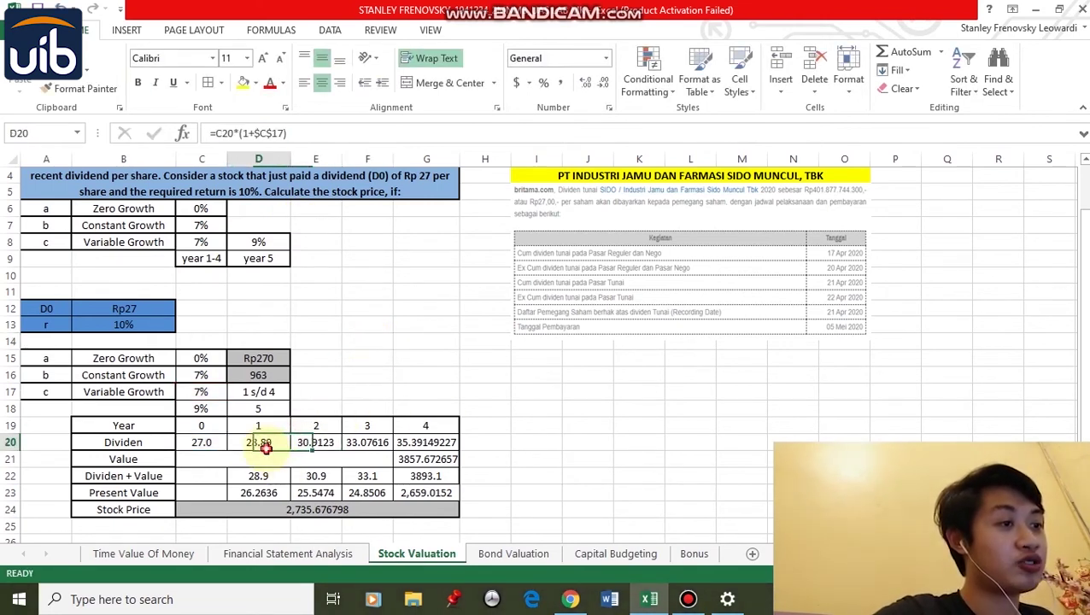
left_click_drag(293, 451, 453, 441)
left_click(494, 439)
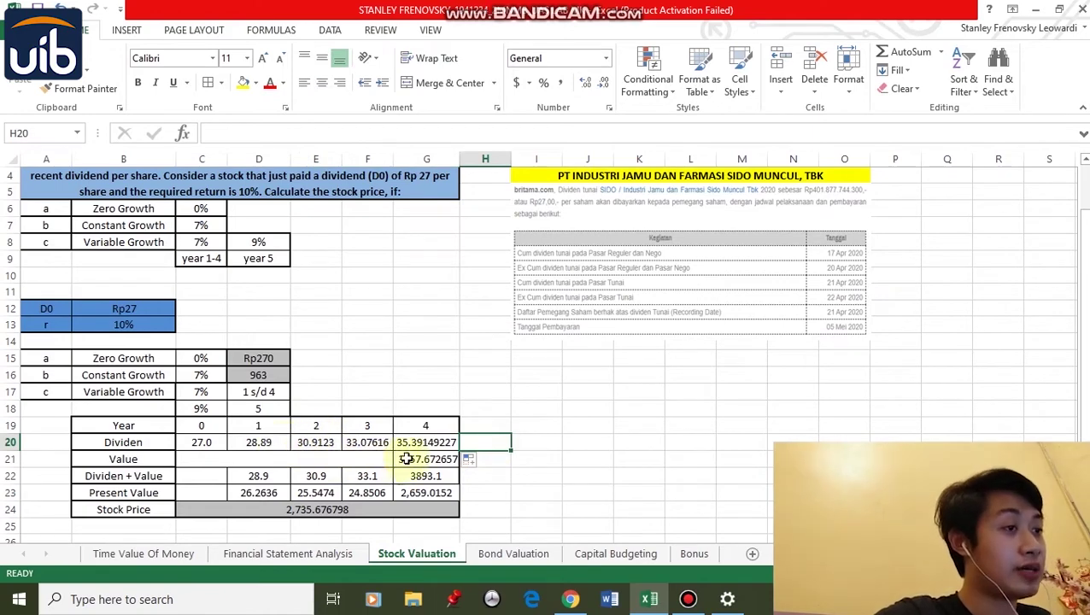
Examine the year 4 Value formula in G21, including its references to the year 4 dividend, r and the year 5 growth rate.
scroll(446, 427, "down", 1)
scroll(446, 426, "up", 1)
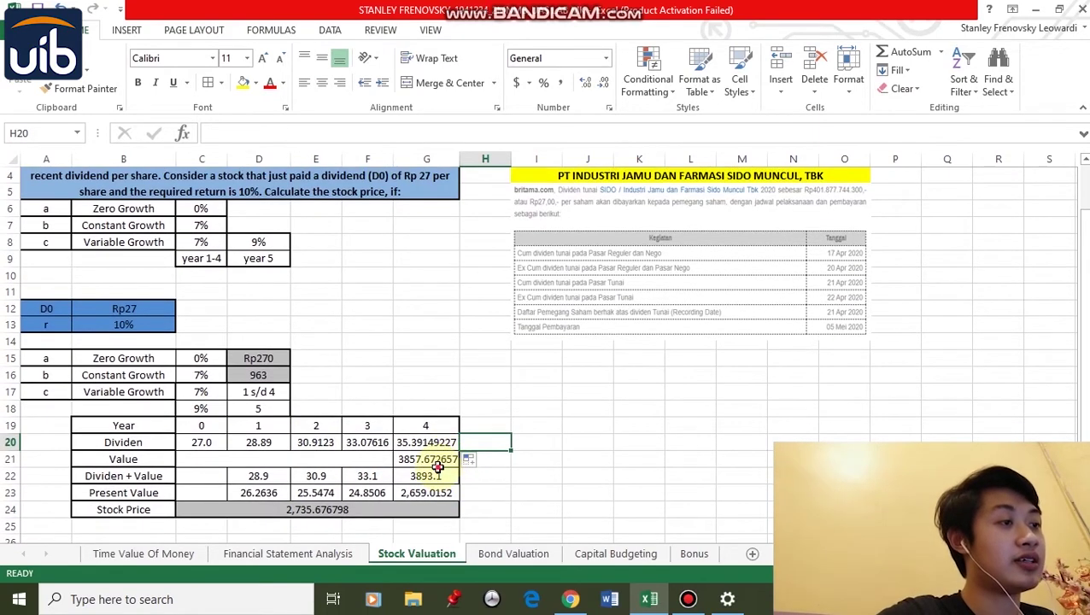
left_click_drag(432, 459, 431, 476)
left_click(434, 459)
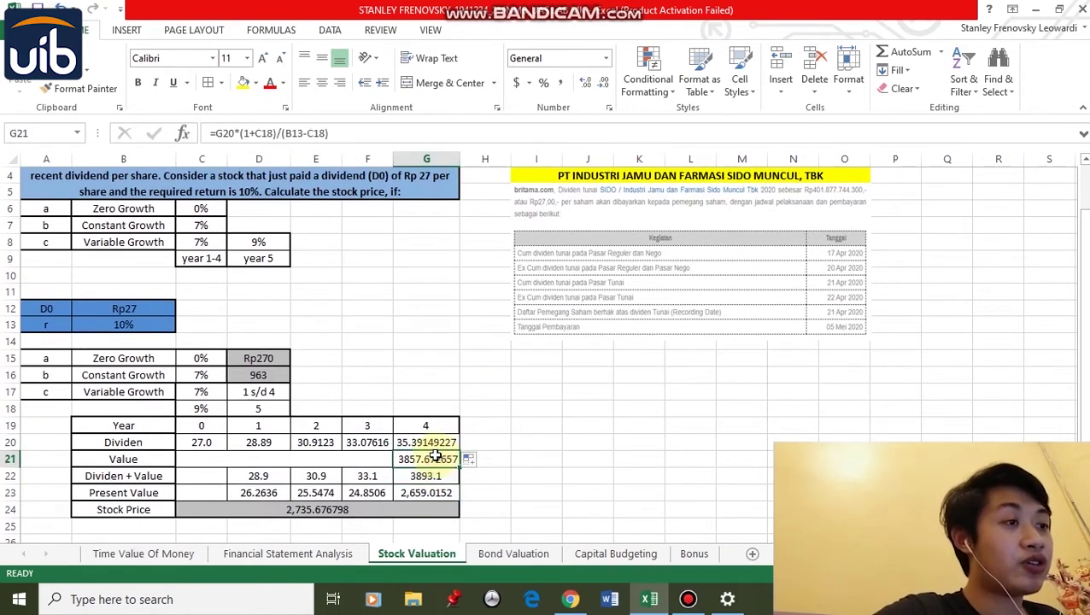
left_click(232, 133)
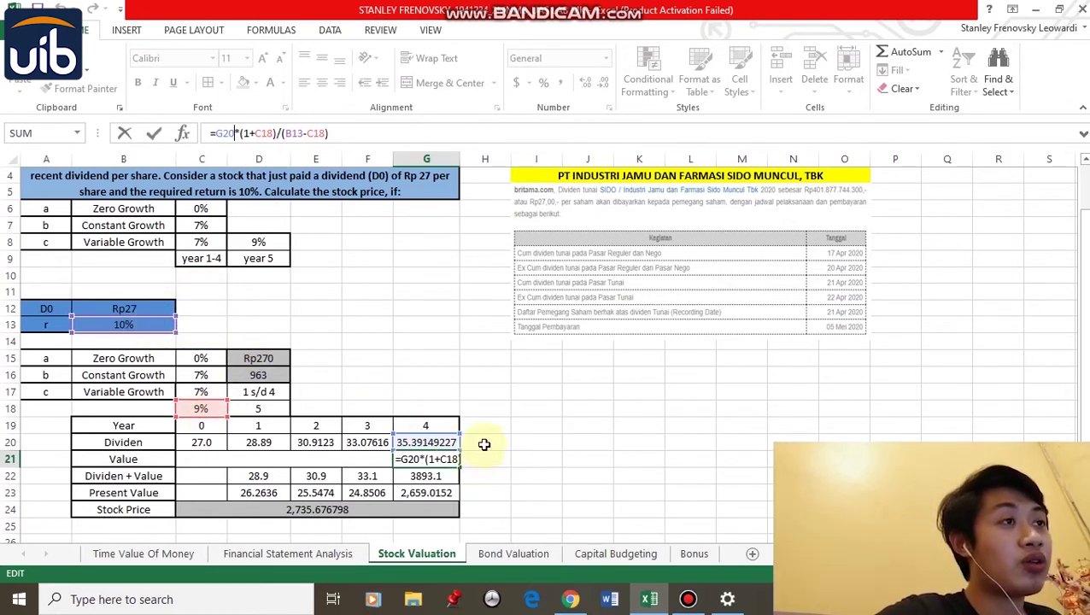
key("Return")
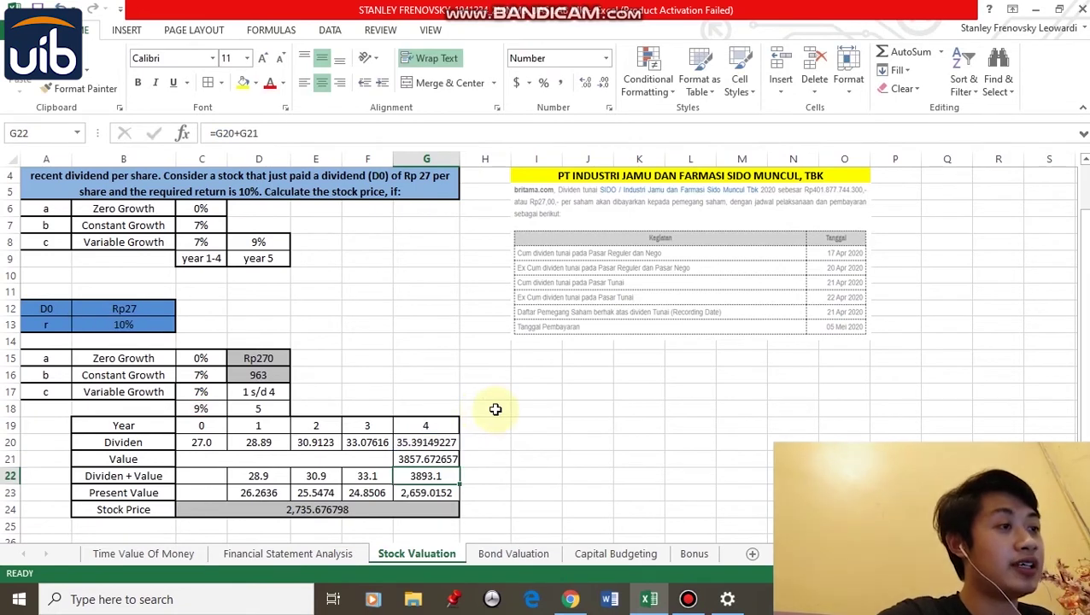
Review the Dividen + Value formulas for years 1 to 4 in D22:G22, which add rows 20 and 21.
left_click(213, 477)
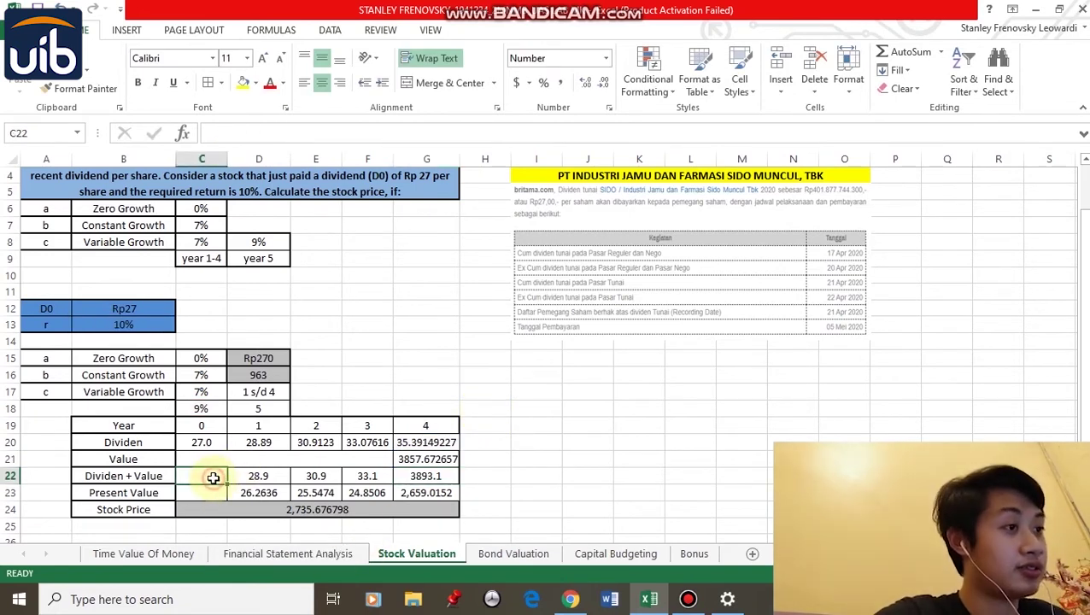
left_click(245, 480)
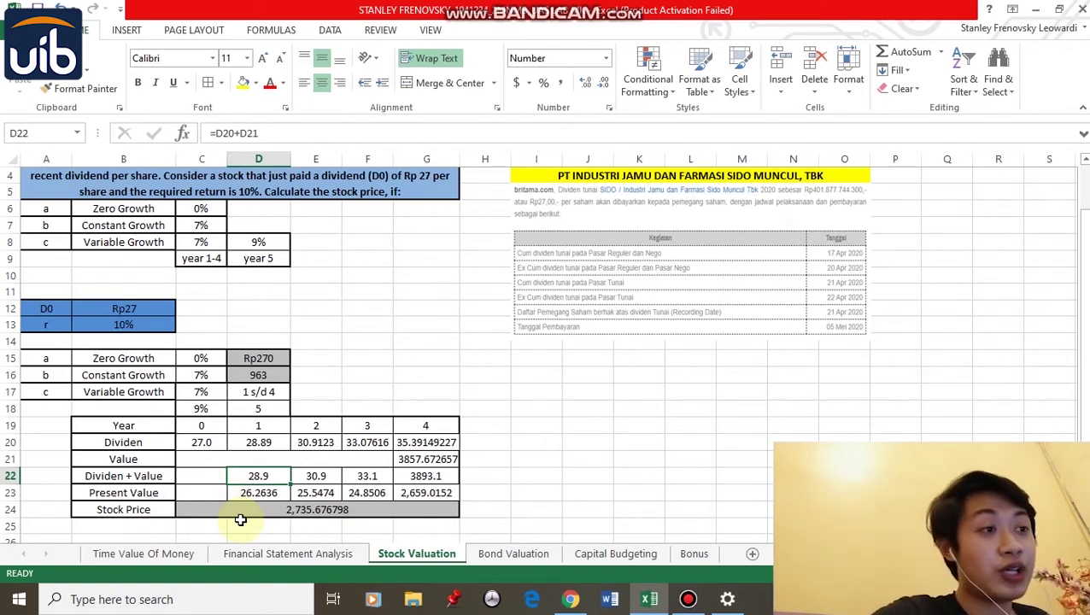
mouse_move(248, 443)
left_mouse_down()
mouse_move(240, 480)
mouse_move(267, 450)
left_mouse_up()
left_click(266, 446)
left_click(264, 477)
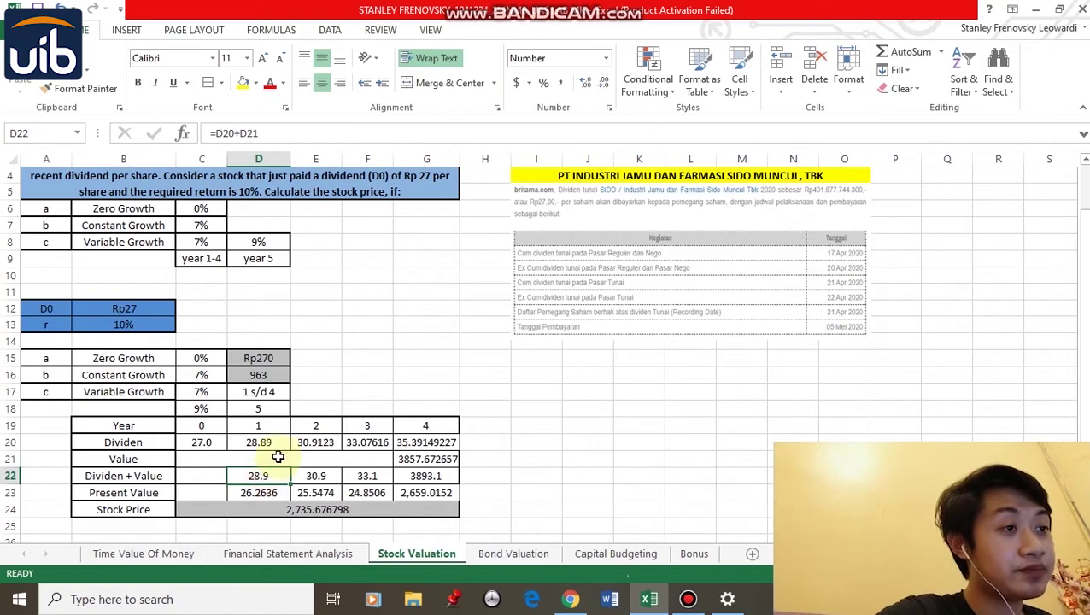
left_click(323, 475)
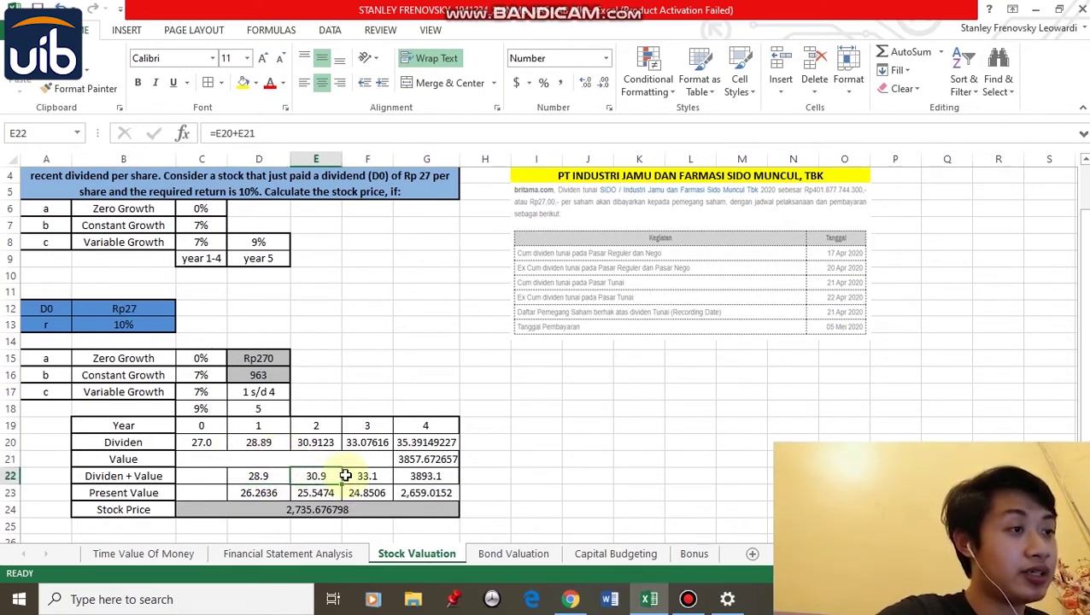
left_click(357, 475)
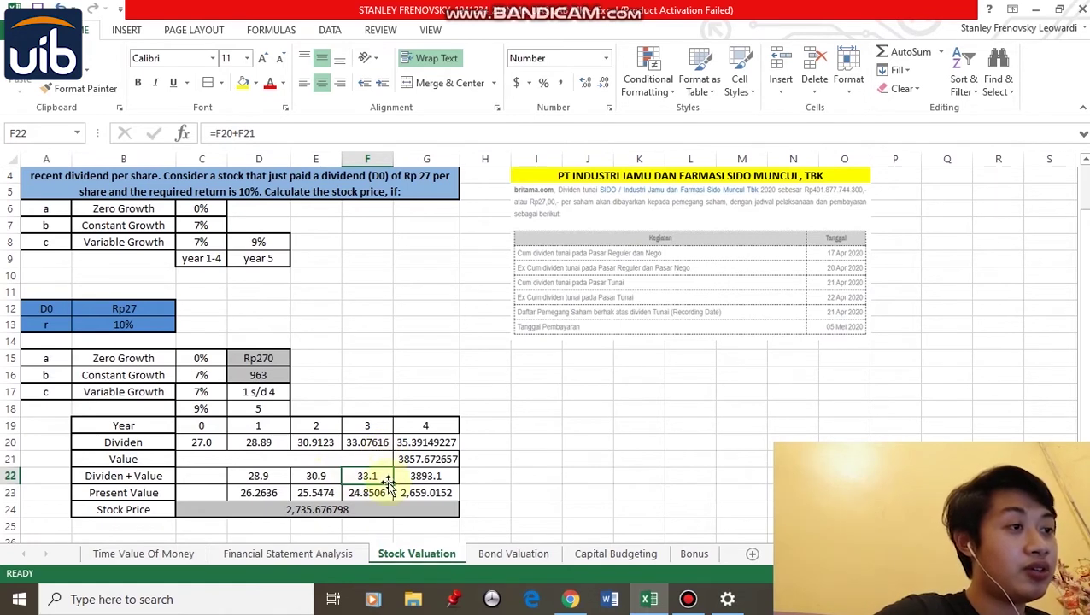
left_click(416, 482)
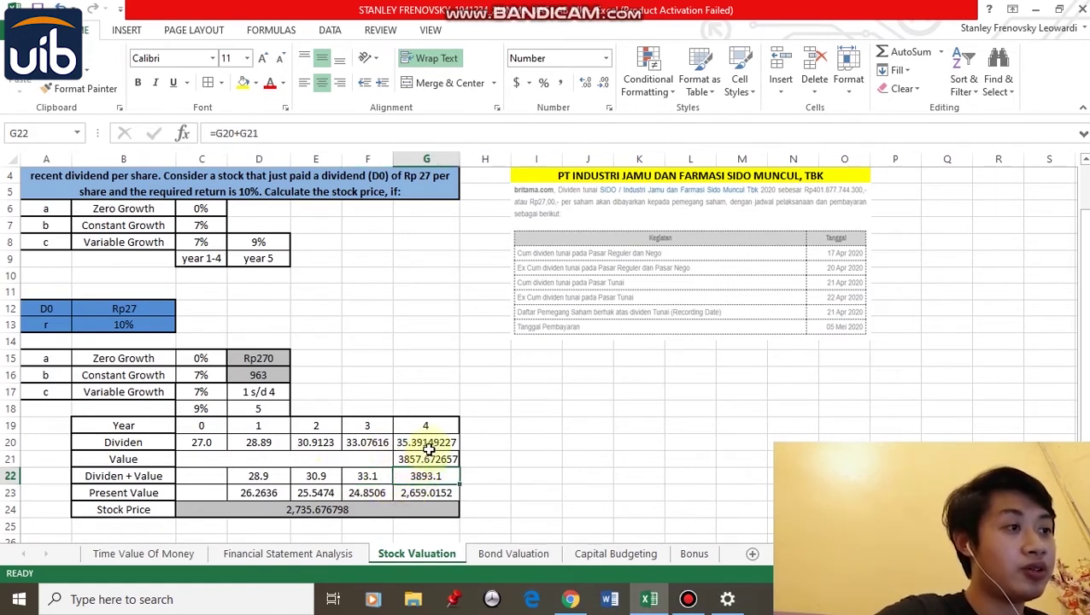
Examine the year 1 Present Value formula in D23 and its references to D22, the required return and the year.
left_click(255, 489)
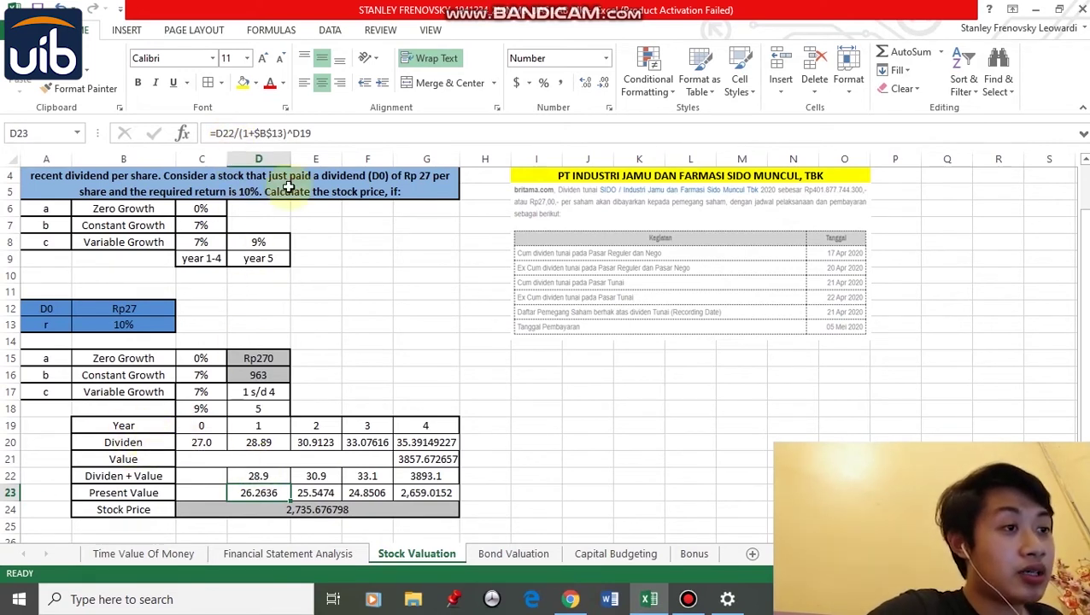
left_click(227, 133)
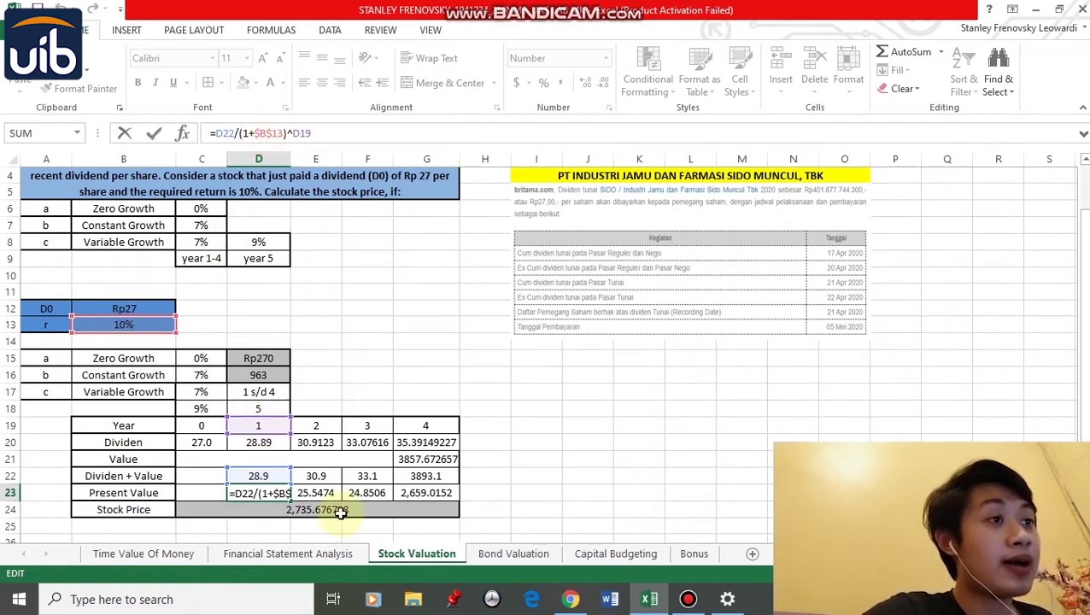
left_click(318, 478)
Copy the year 1 Present Value formula in D23 across E23:G23 for years 2 to 4.
left_click(282, 493)
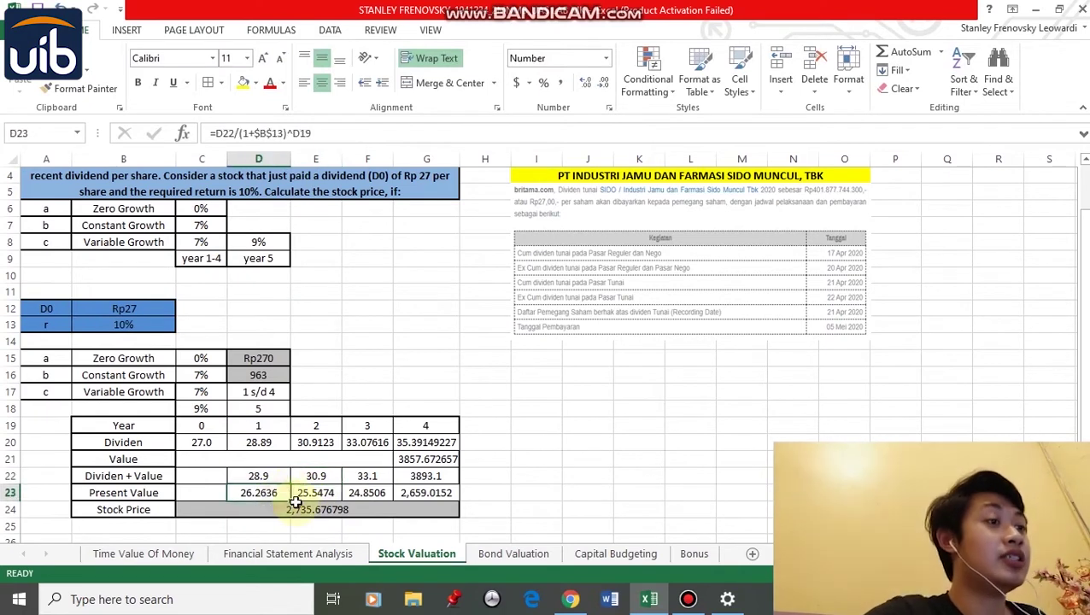
left_click_drag(291, 501, 433, 498)
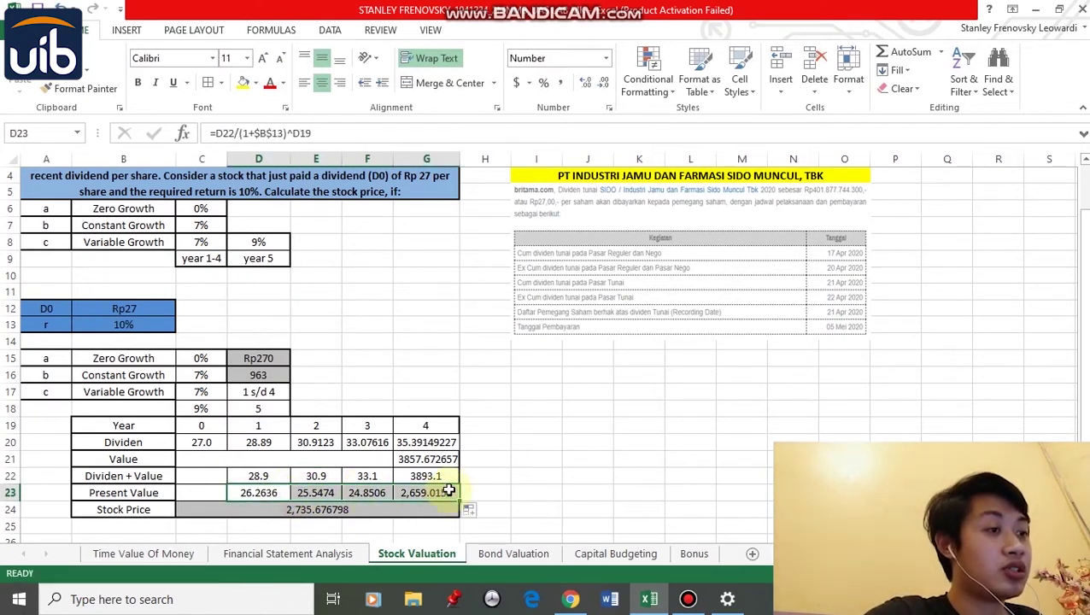
left_click(523, 459)
Examine the Stock Price formula in C24, which sums the Present Value row, against the yearly present values.
left_click(408, 509)
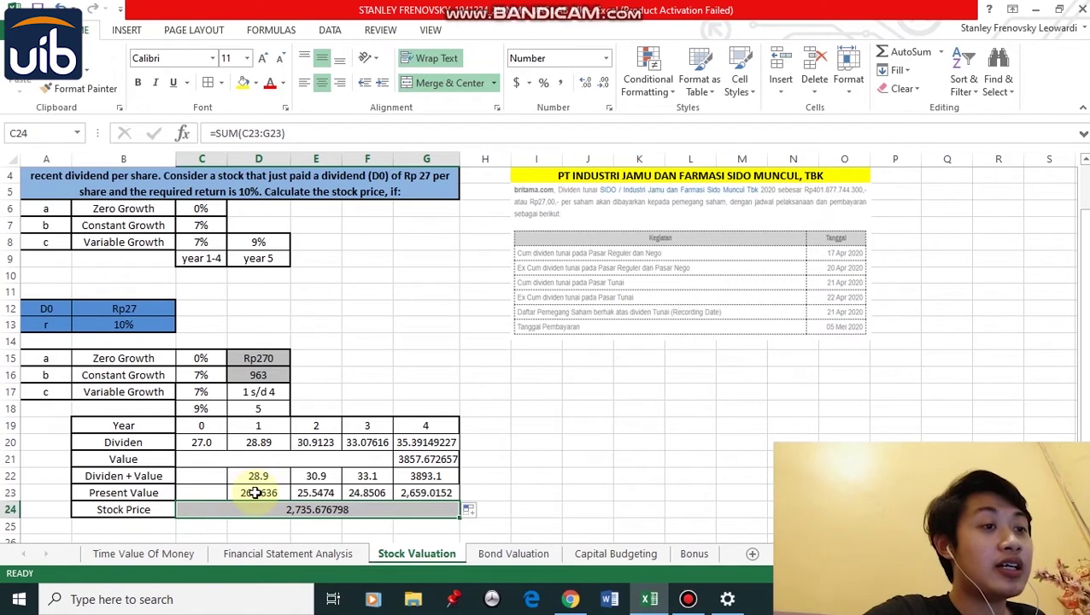
left_click_drag(252, 495, 409, 487)
left_click(347, 514)
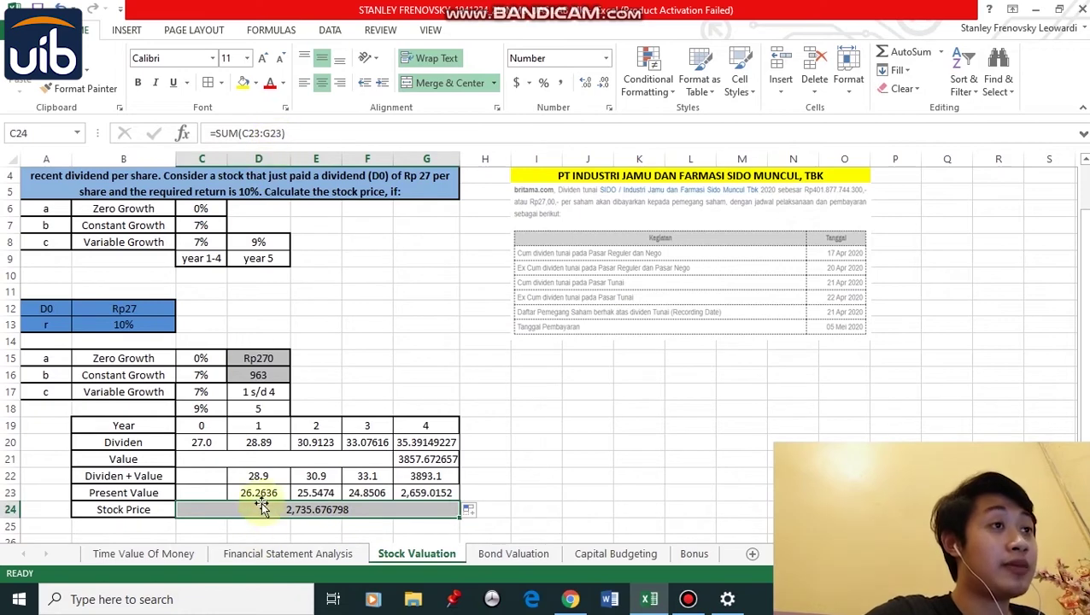
mouse_move(258, 489)
left_mouse_down()
mouse_move(299, 494)
mouse_move(277, 505)
mouse_move(269, 493)
left_mouse_up()
left_click(584, 338)
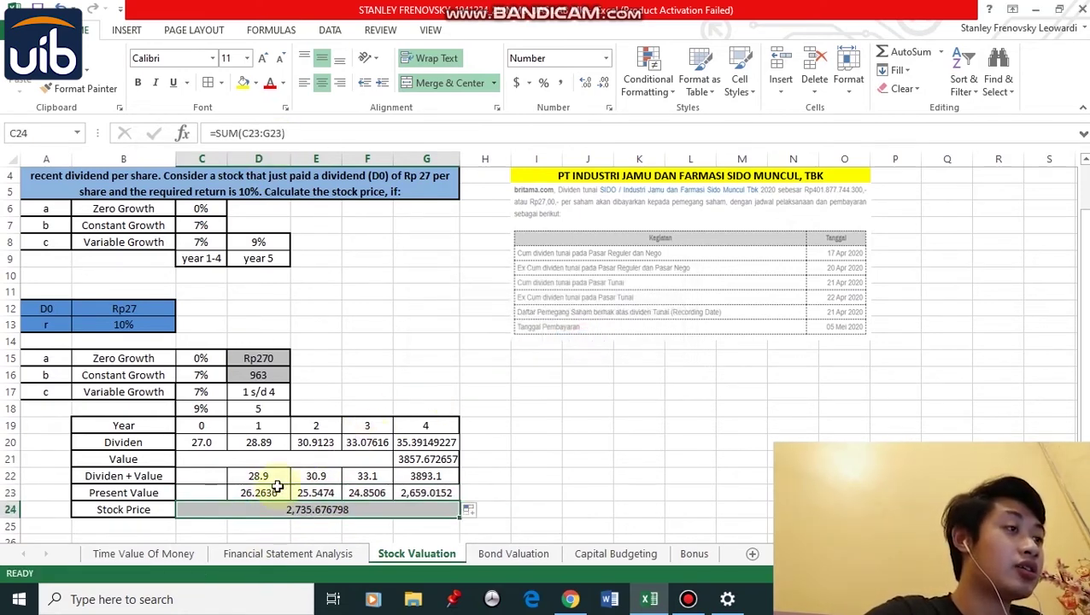
left_click(260, 493)
left_click_drag(329, 493, 359, 494)
left_click(334, 509)
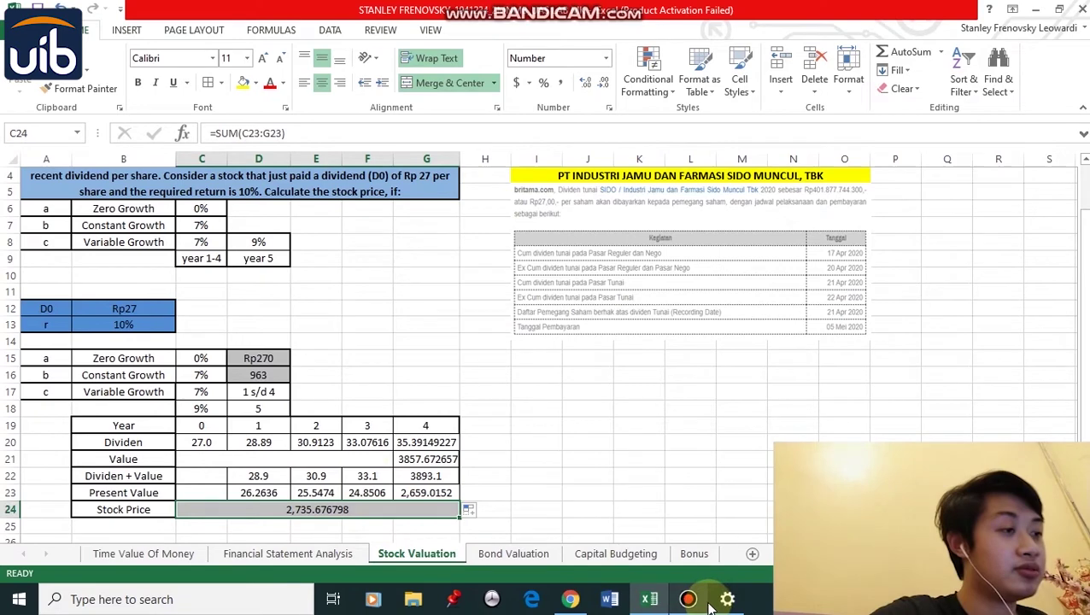
Switch to the Bond Valuation sheet and check the coupon payment I and face value M inputs in B7 and B8.
left_click(513, 553)
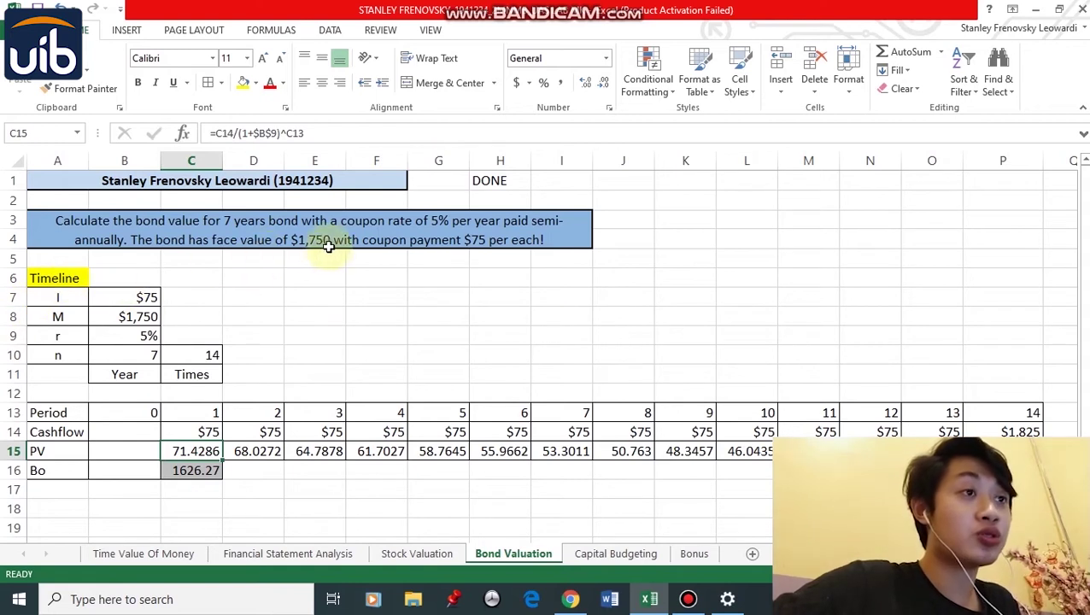
left_click(154, 298)
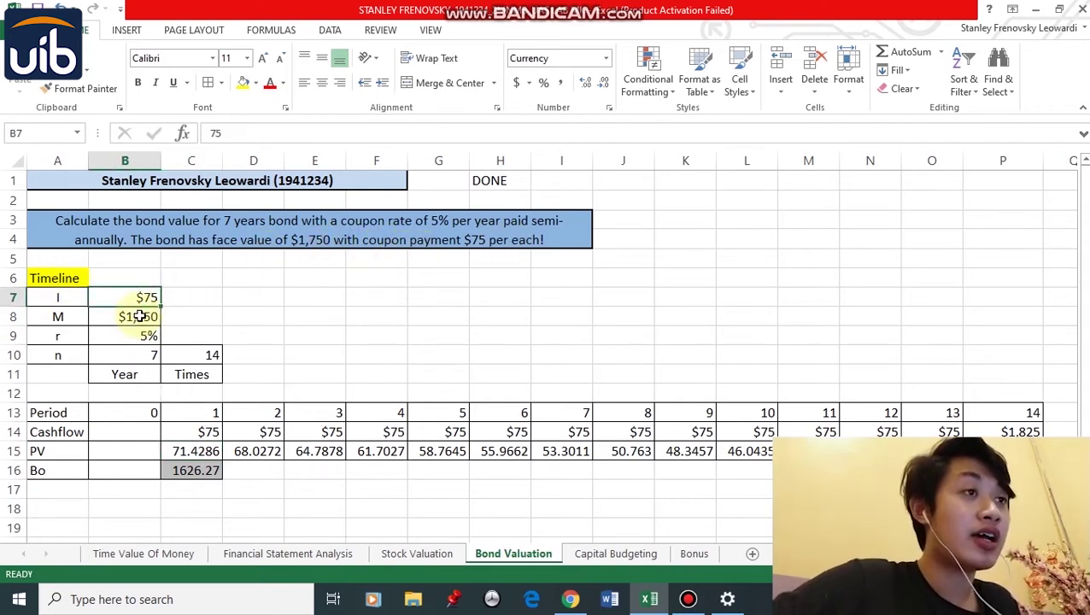
left_click(138, 316)
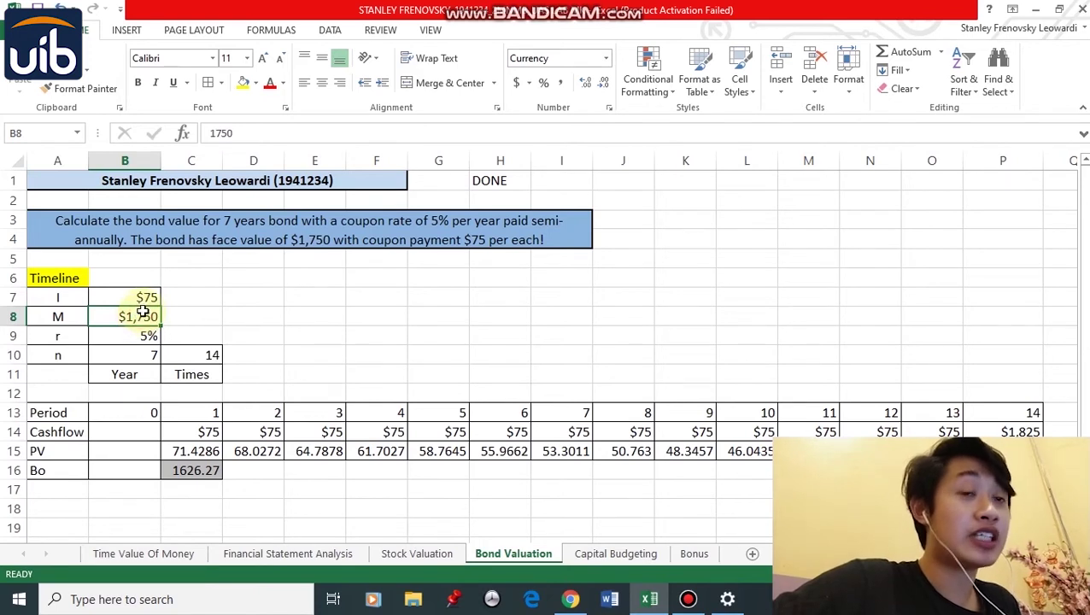
Check the rate r in B9, the year and times values of n in B10:C10, and the Period row of the timeline.
left_click(141, 335)
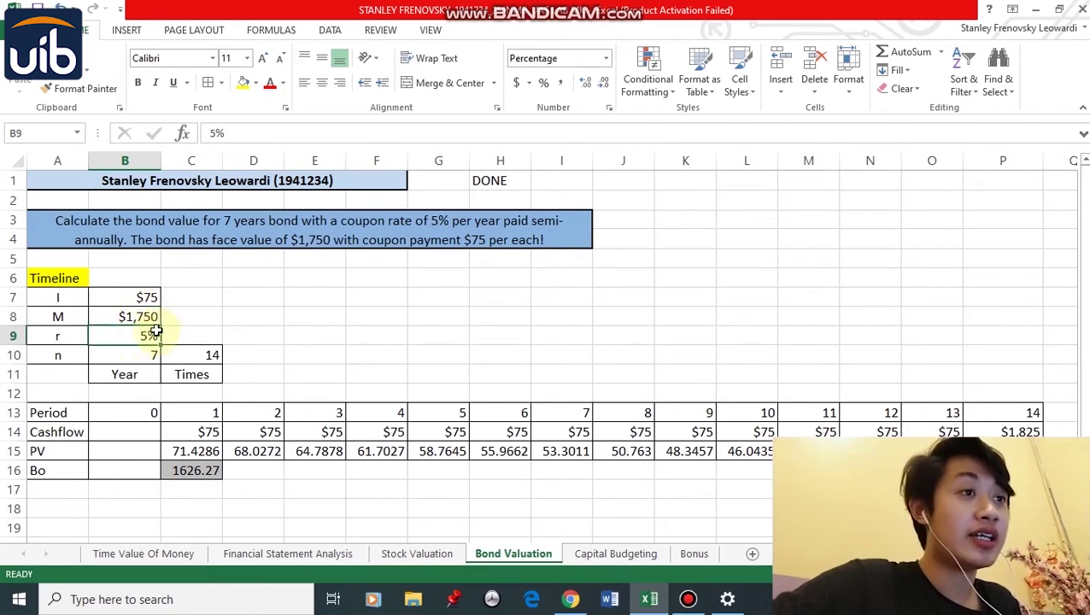
left_click(148, 357)
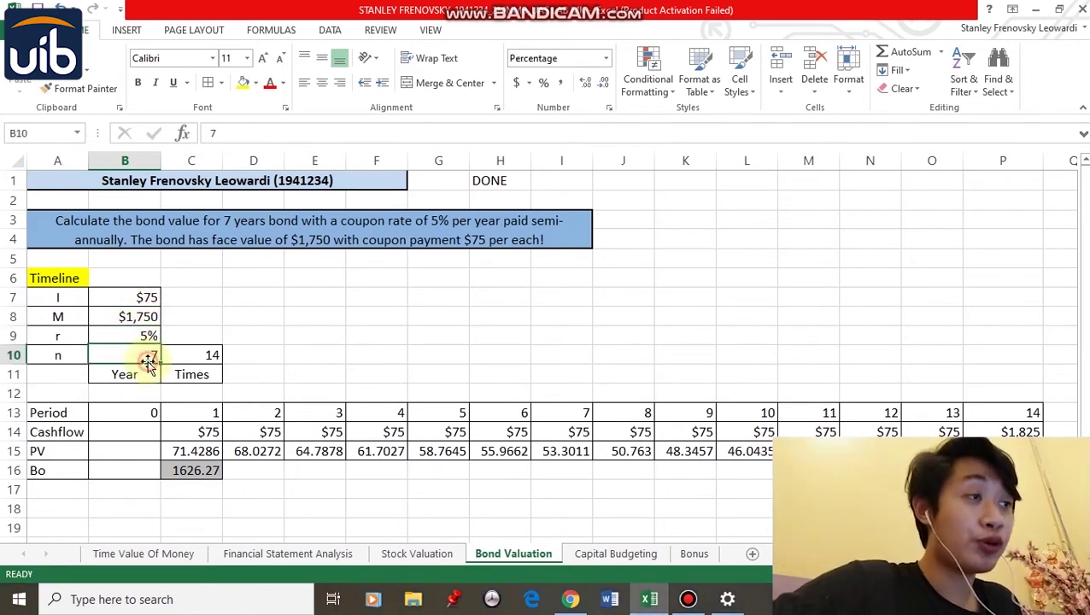
left_click(192, 353)
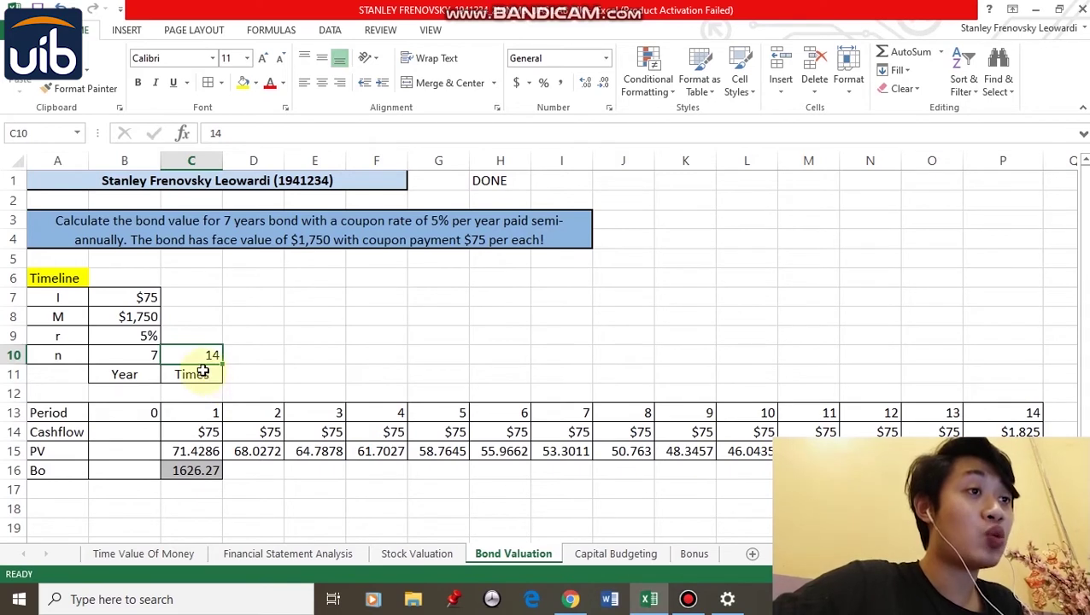
left_click_drag(78, 414, 900, 413)
left_click(391, 466)
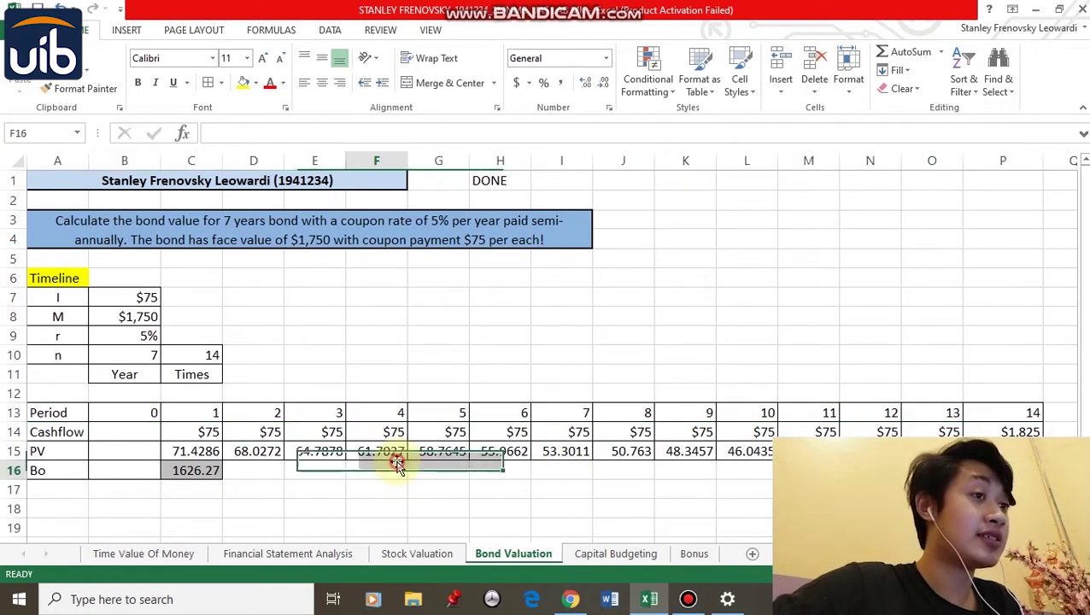
Examine the Cashflow row: the coupon reference in C14, periods 2 to 13, and the final-period formula in P14.
left_click(204, 430)
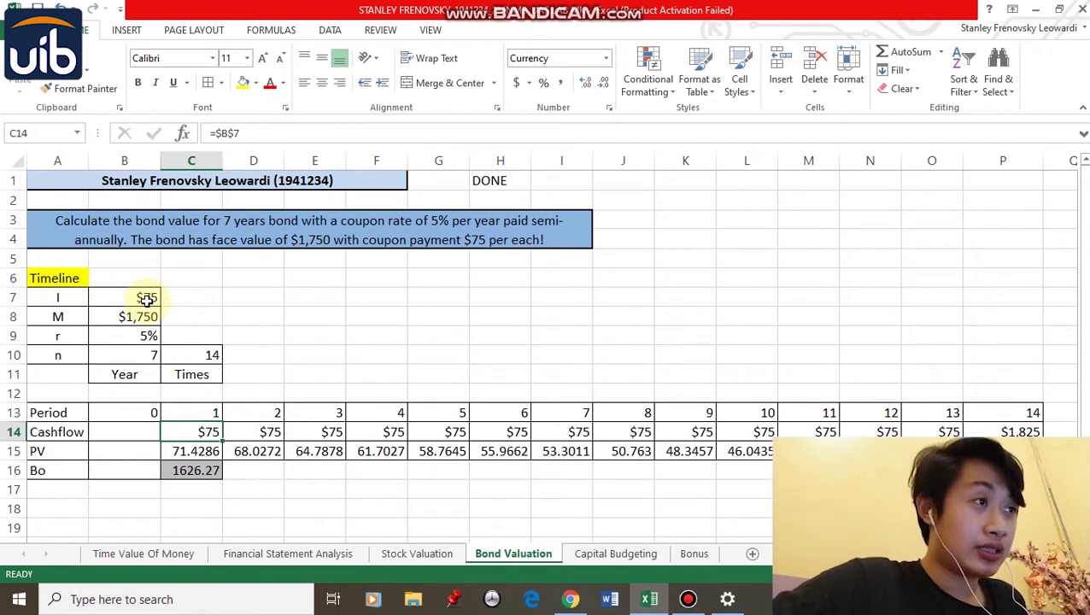
left_click(226, 436)
left_click_drag(227, 436, 943, 432)
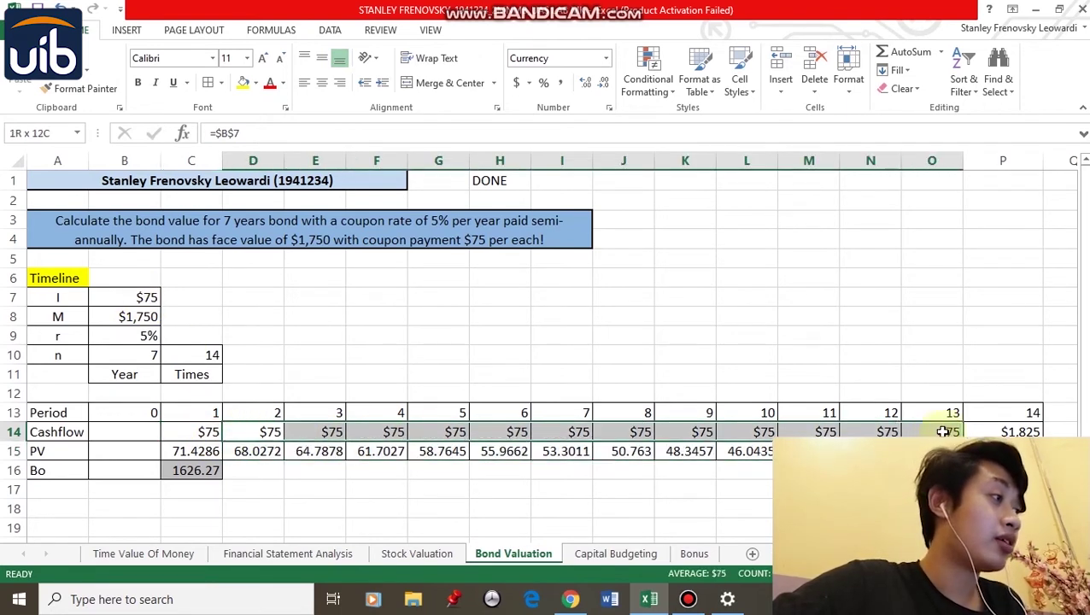
left_click(989, 431)
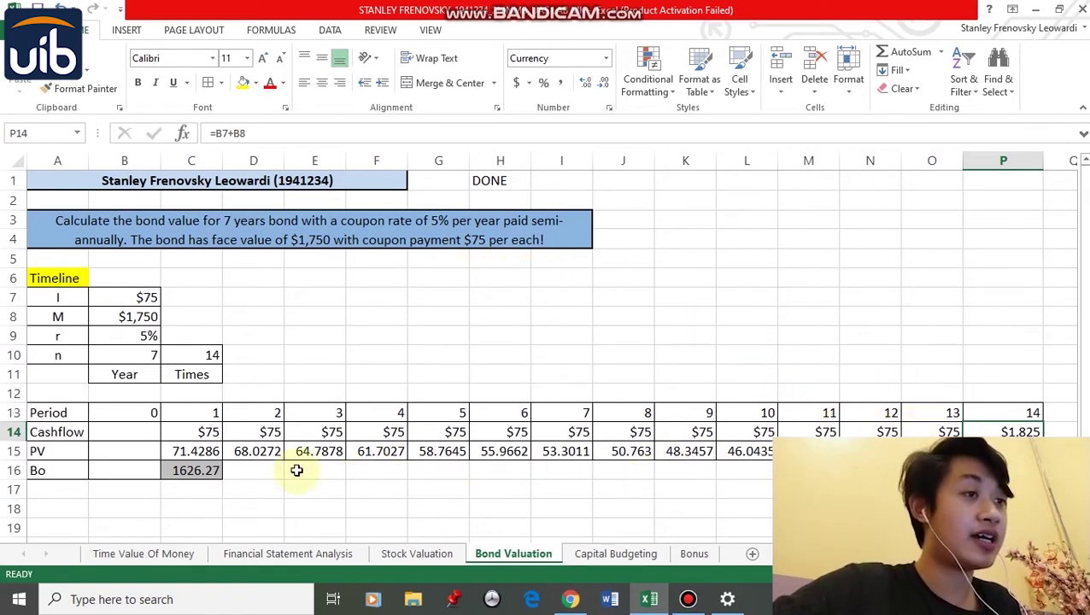
Examine the period 1 PV formula in C15 and its references to the cash flow, the rate and the period.
left_click(193, 455)
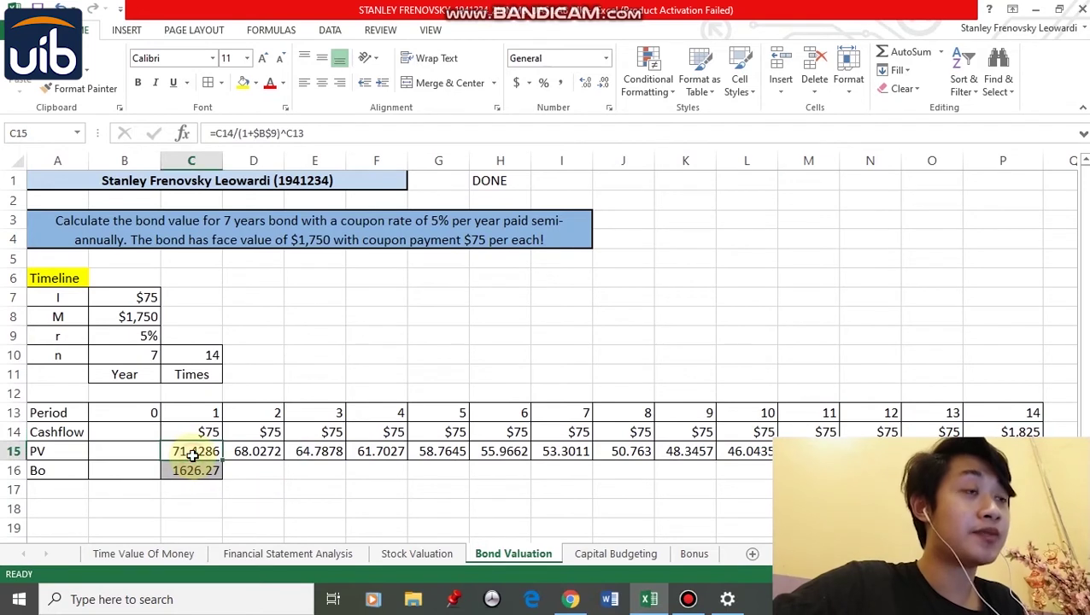
left_click(229, 135)
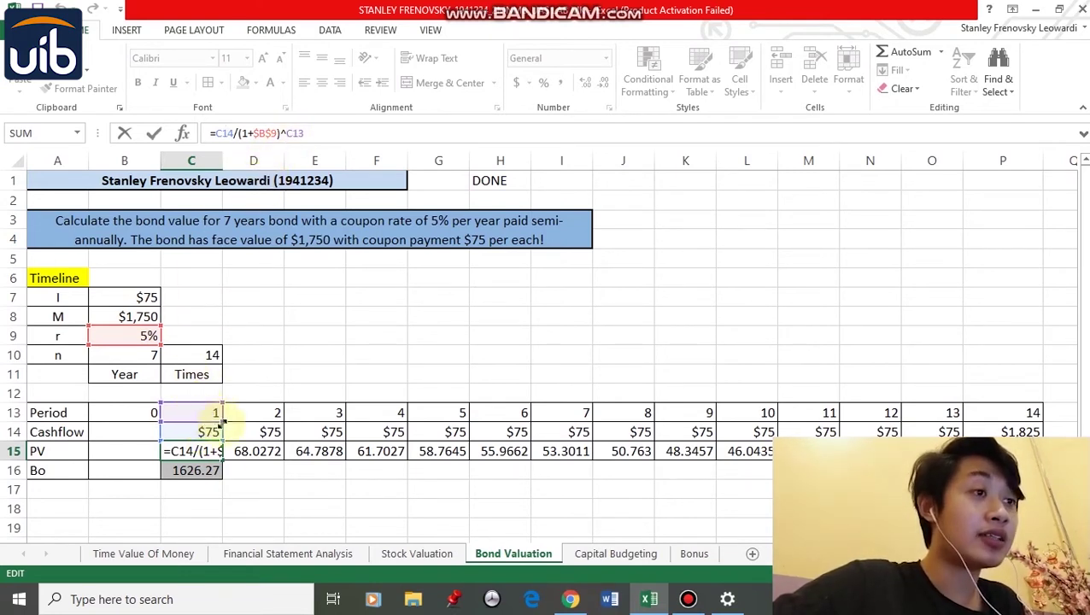
key("Return")
Copy the period 1 PV formula in C15 across D15:P15 for periods 2 to 14.
left_click(175, 450)
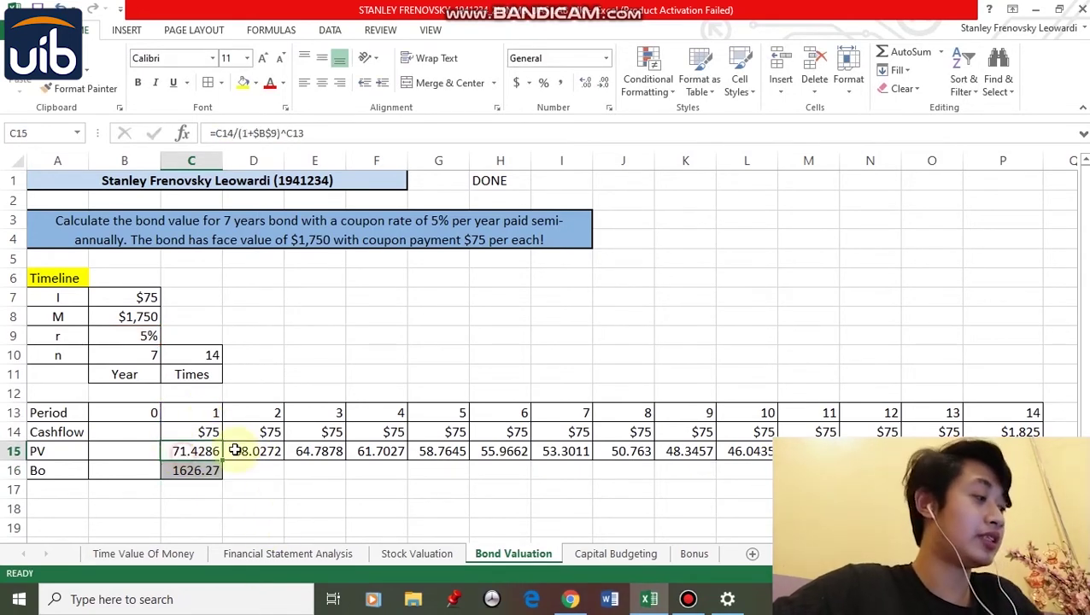
left_click_drag(222, 457, 983, 432)
left_click(931, 373)
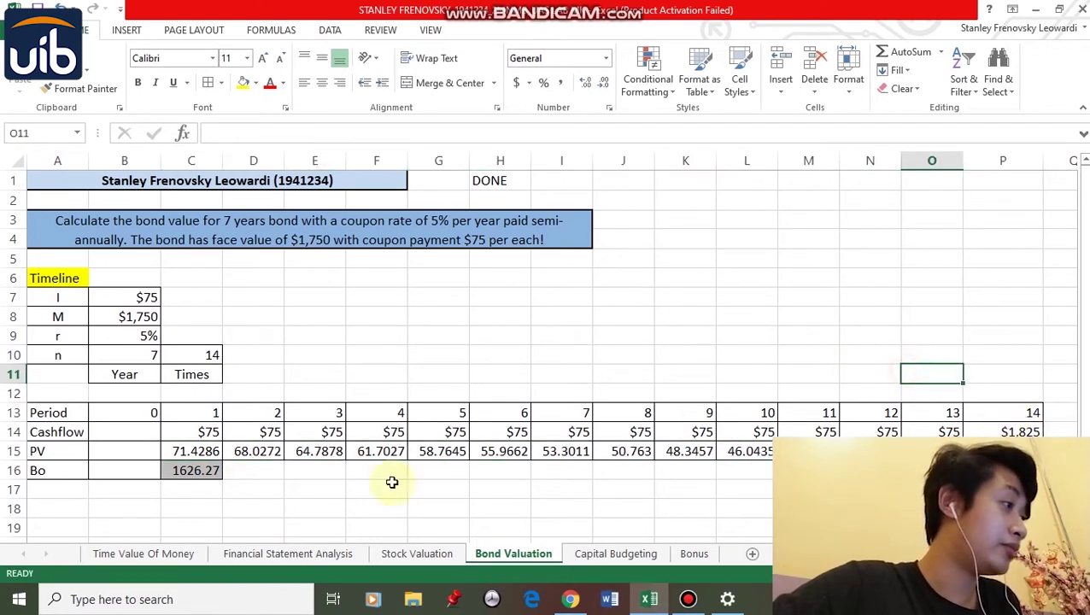
Examine the Bo formula in C16, which sums the PV row, against the present values in C15:P15.
left_click(196, 474)
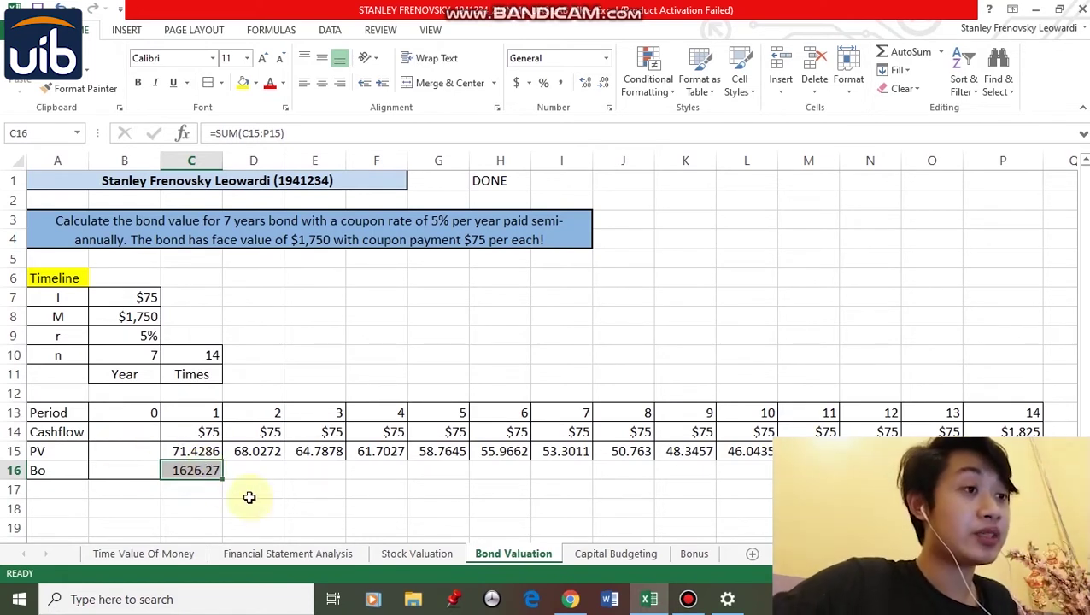
left_click(198, 452)
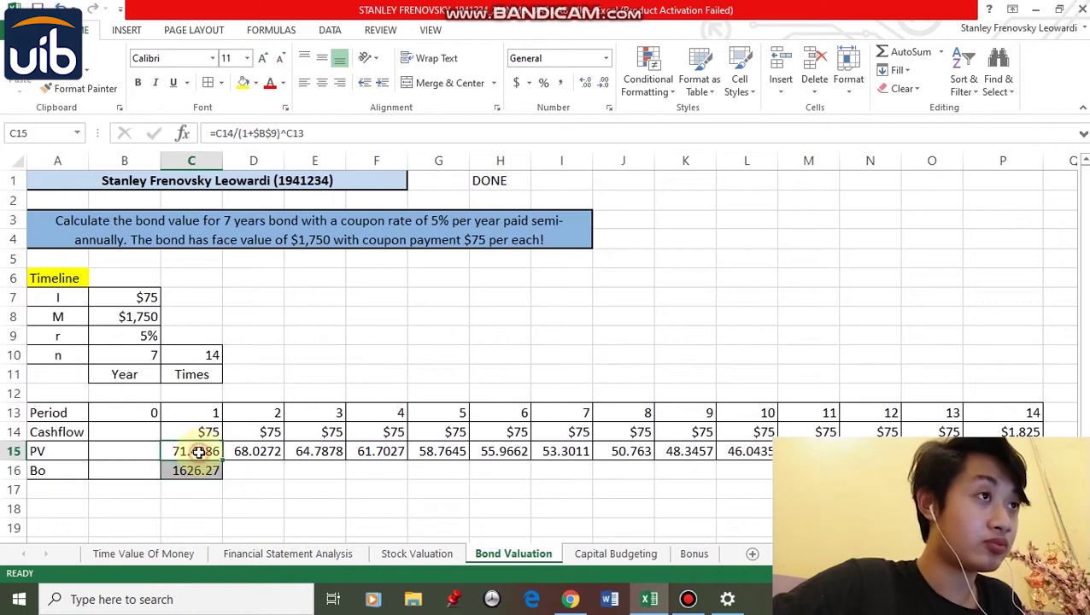
left_click_drag(198, 452, 870, 453)
scroll(506, 474, "down", 1)
scroll(547, 384, "left", 1)
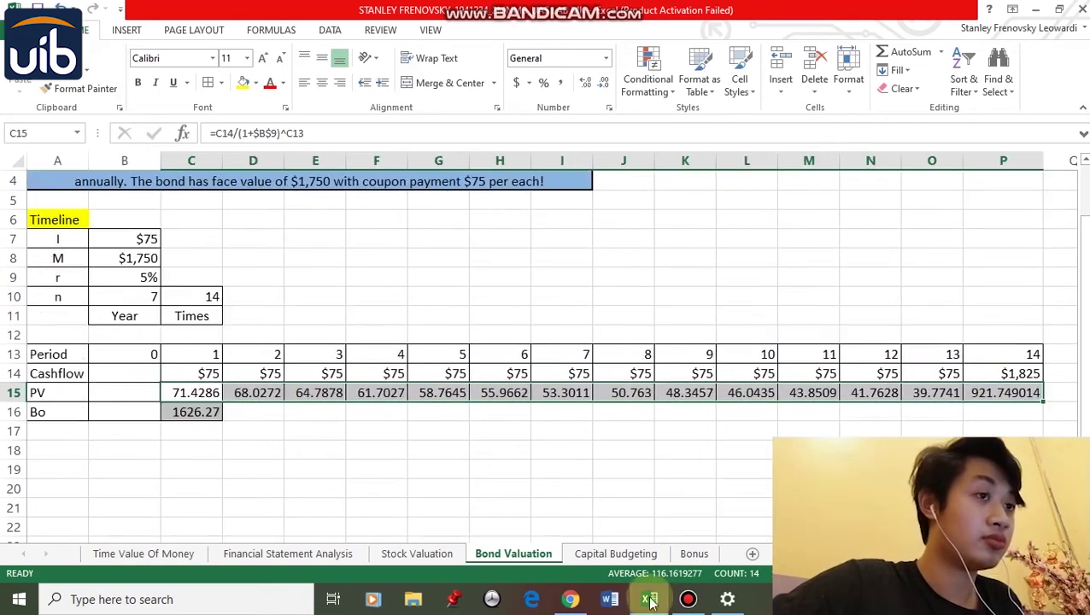
left_click(208, 414)
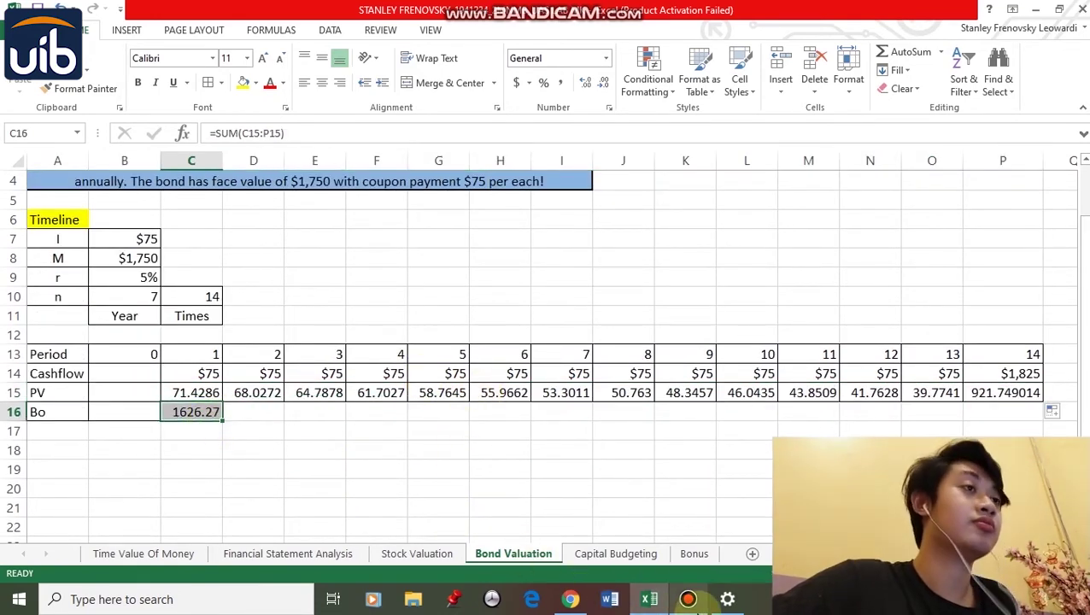
Switch to the Capital Budgeting sheet and review the Cash Inflows and Cash Outflows tables for Project A and Project B.
left_click(615, 553)
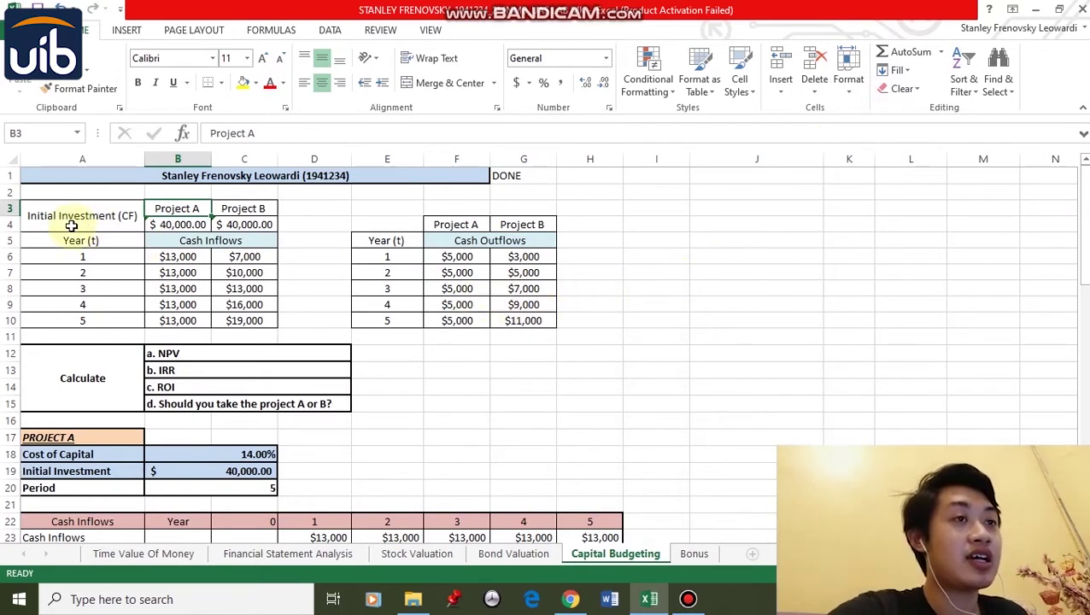
left_click_drag(71, 224, 220, 312)
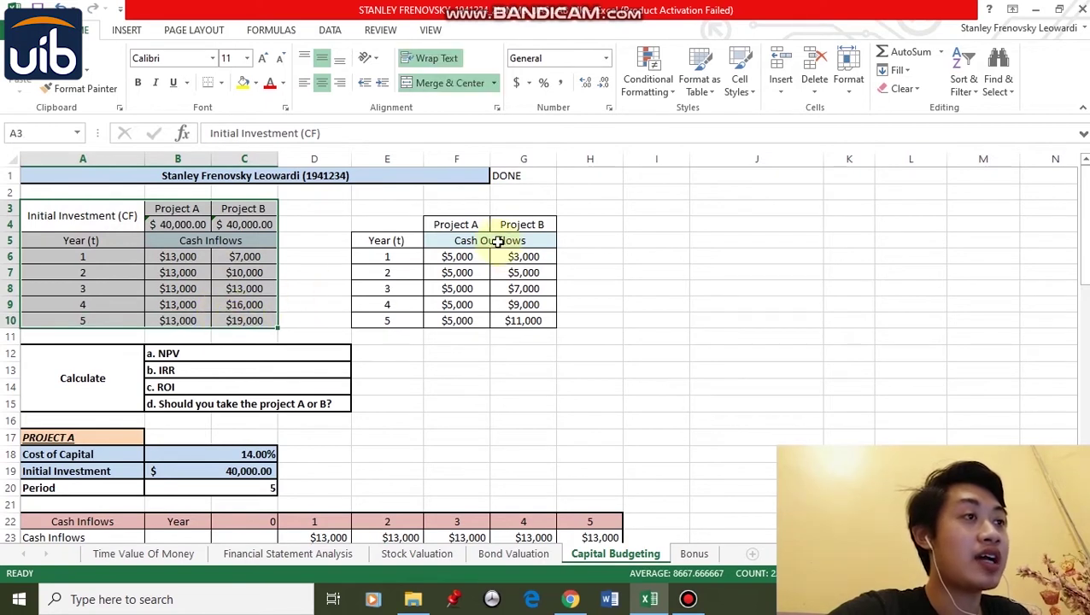
left_click(461, 240)
left_click_drag(414, 226, 489, 317)
left_click(363, 357)
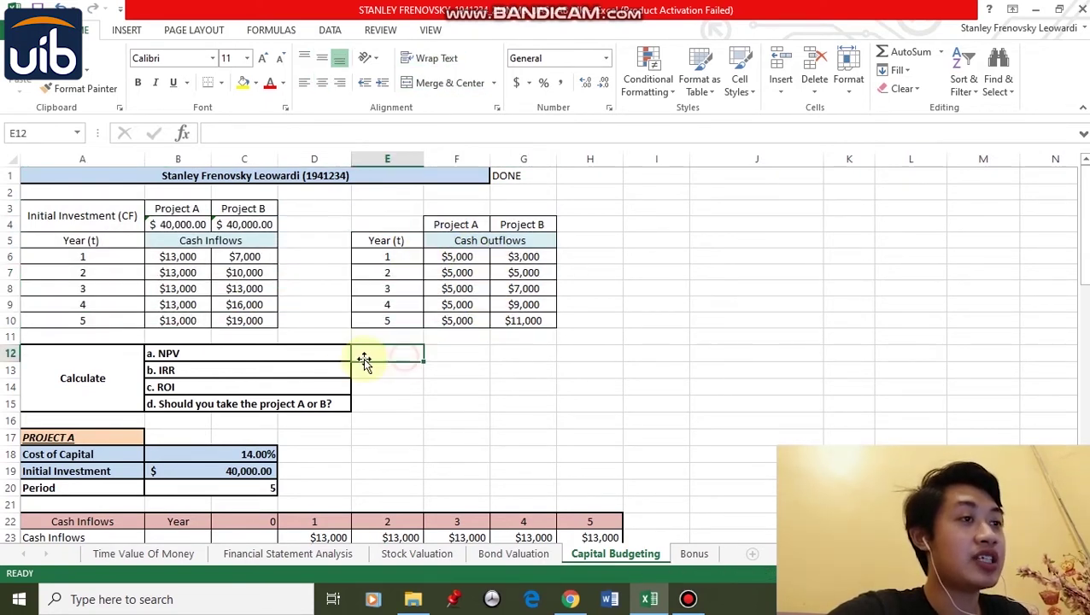
Review the list of required calculations, covering NPV, IRR, ROI and the choice between the two projects.
left_click(301, 363)
left_click(298, 370)
left_click(296, 390)
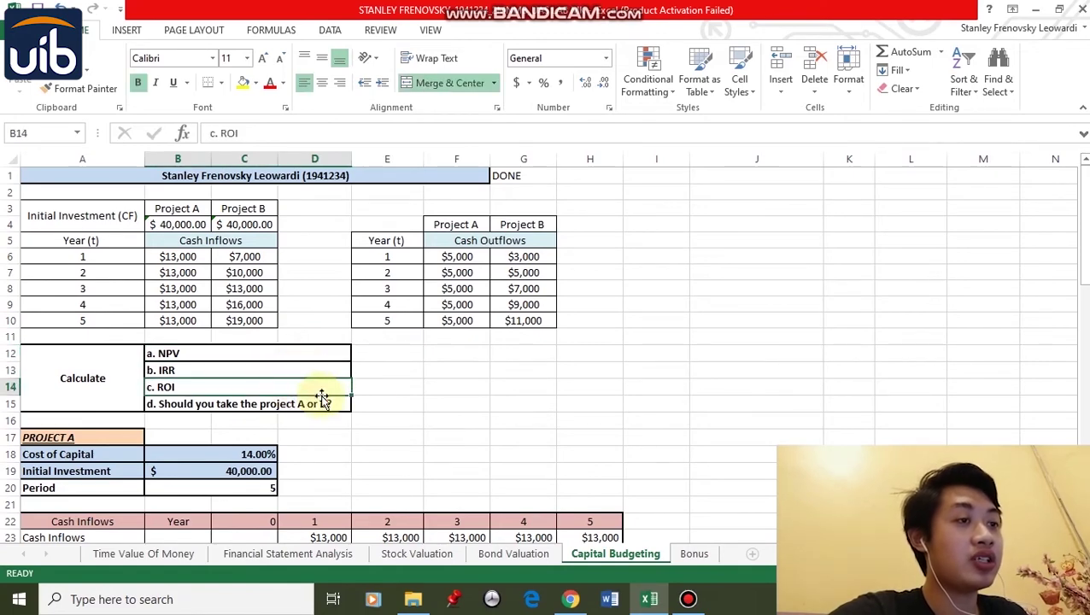
Check Project A's Cost of Capital, Initial Investment and Period inputs in B18:B20.
scroll(399, 393, "down", 5)
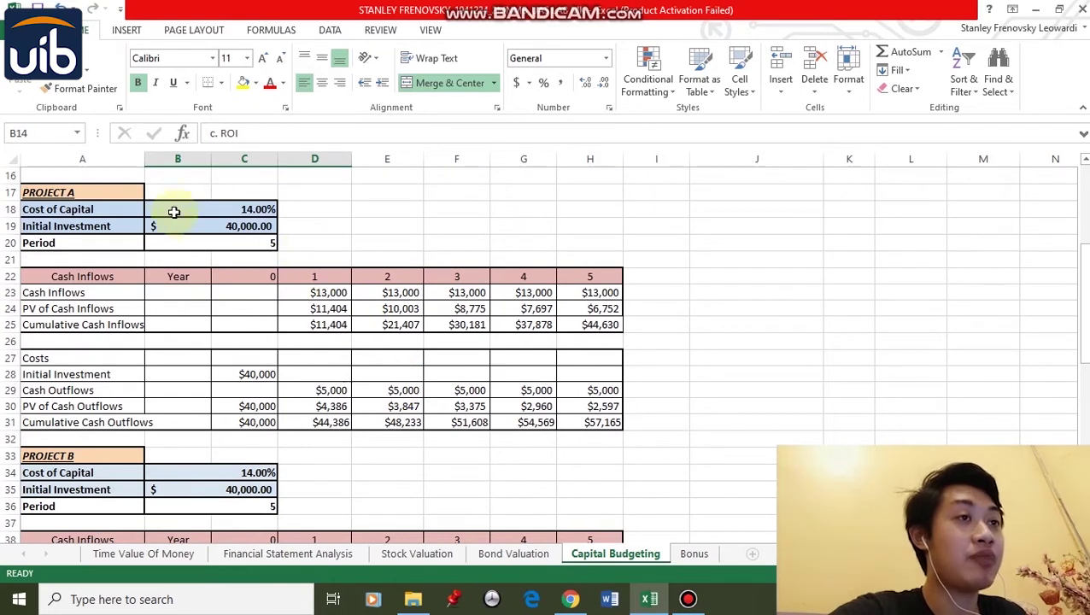
left_click(189, 208)
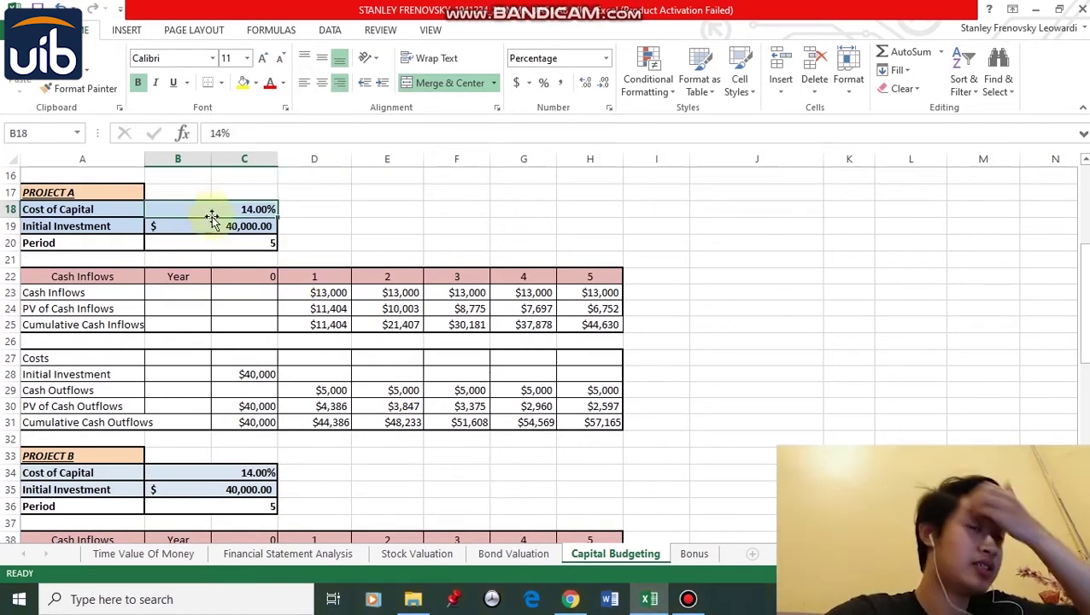
left_click(213, 227)
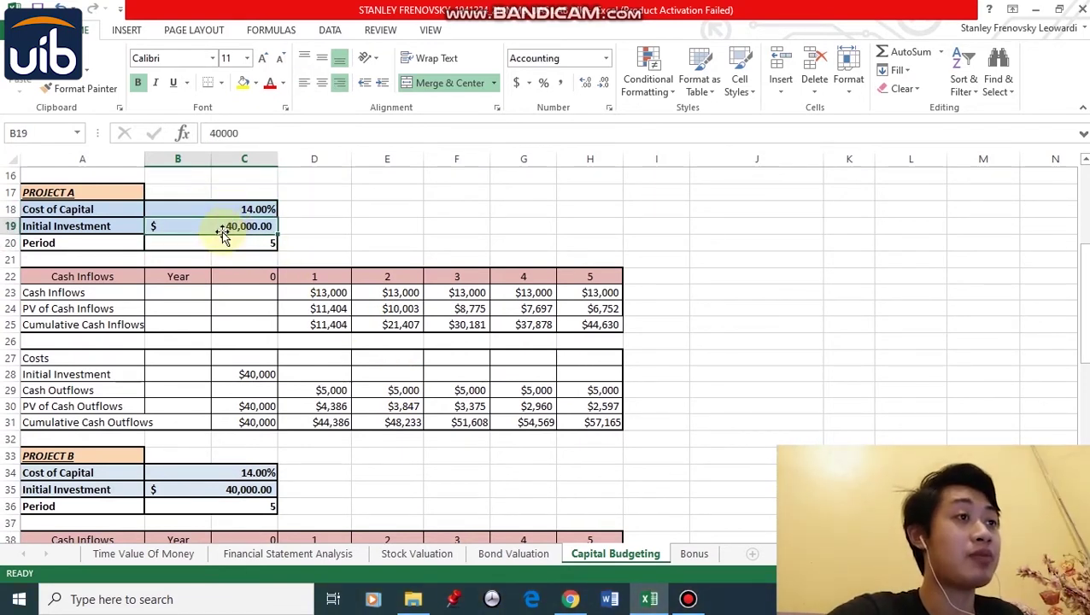
left_click(216, 244)
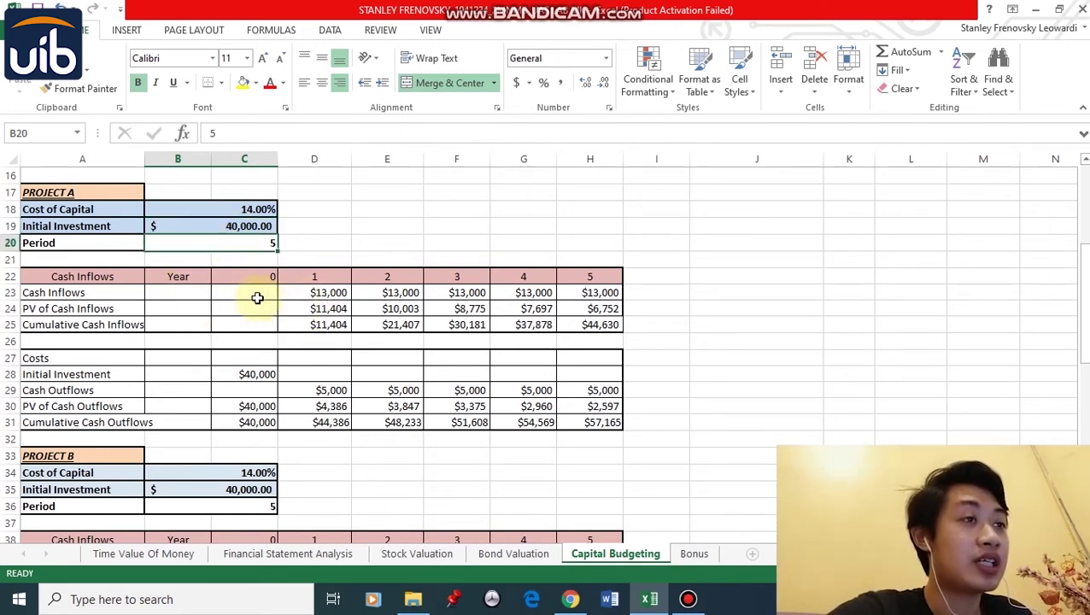
Examine Project A's year 1 cash inflow in D23 and the PV of Cash Inflows formula in D24 with its references.
left_click(333, 293)
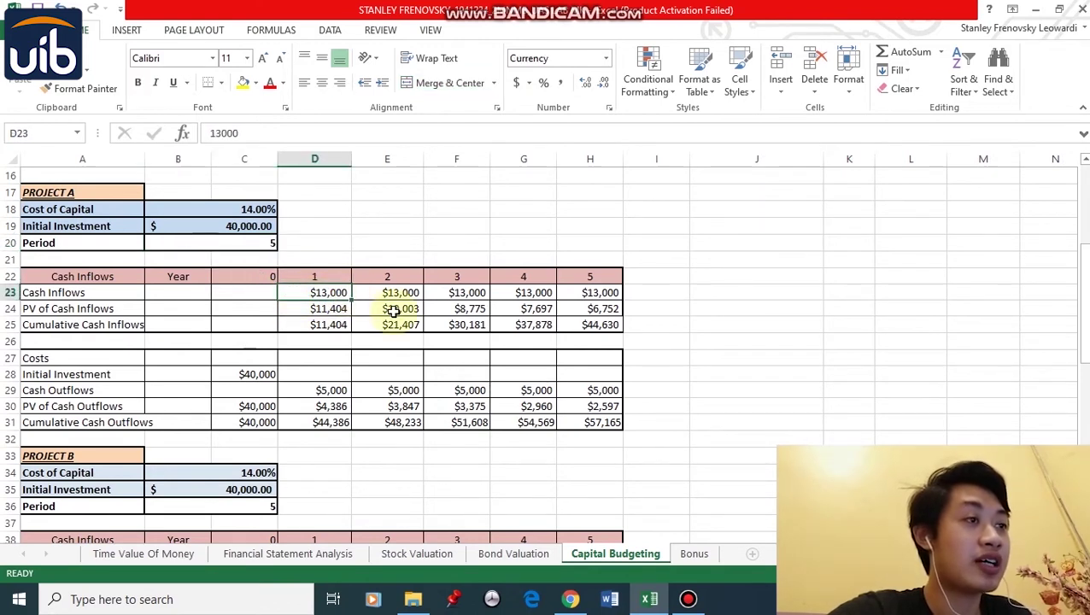
left_click(312, 309)
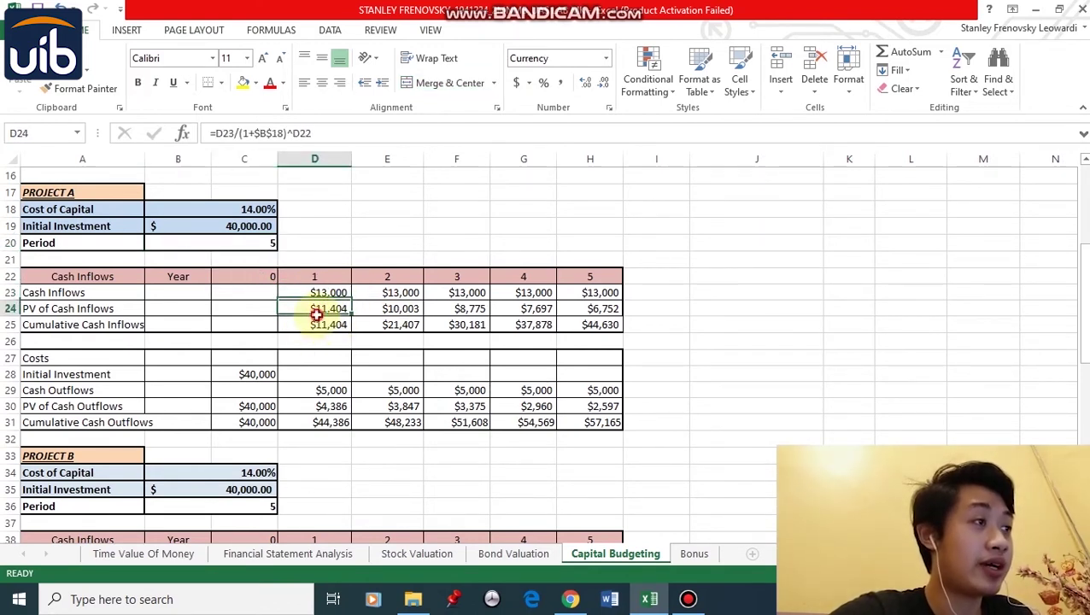
left_click(227, 137)
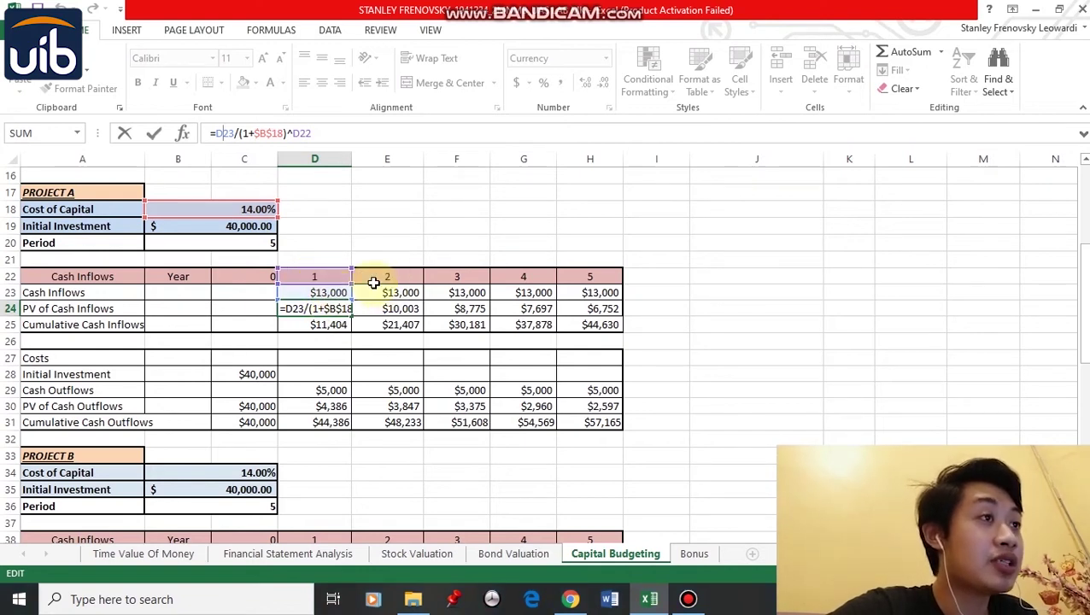
key("Return")
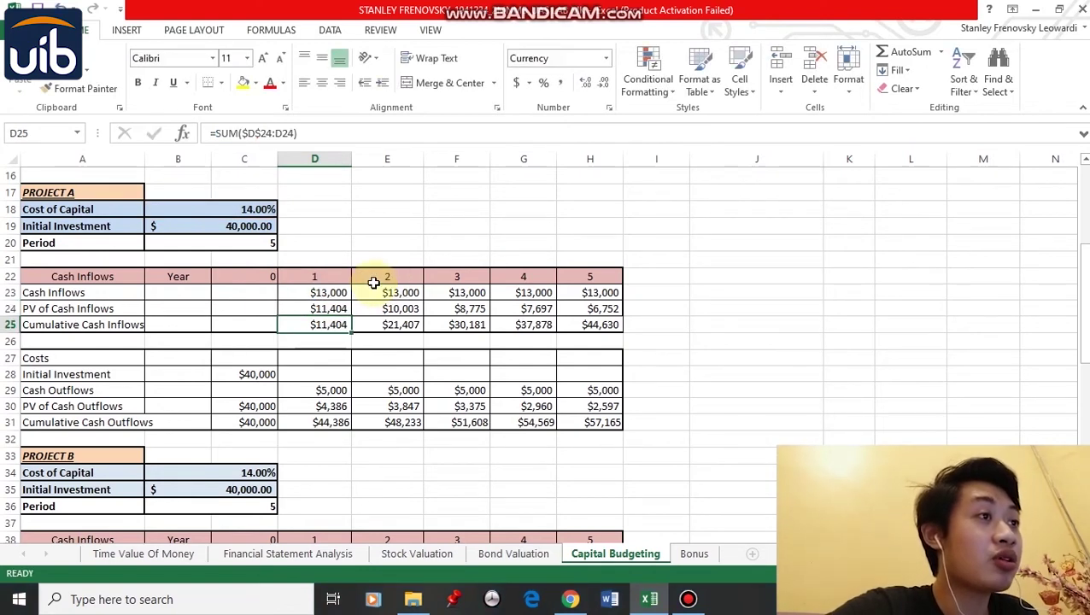
Copy Project A's year 1 PV of Cash Inflows formula in D24 across E24:H24 for years 2 to 5.
left_click(320, 309)
left_click_drag(351, 315, 615, 313)
left_click(653, 340)
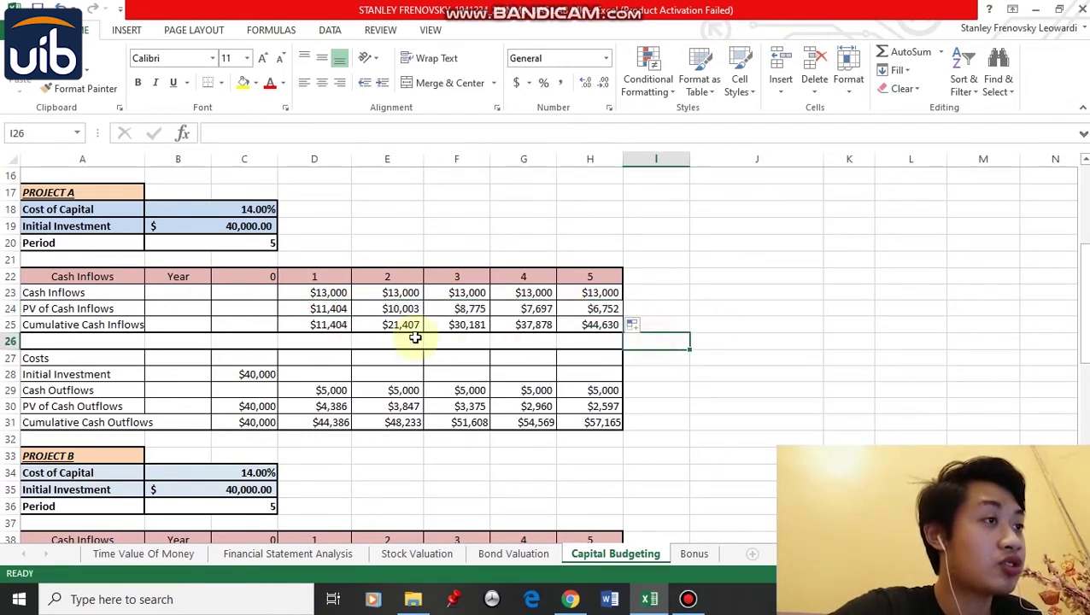
Review Project A's Cumulative Cash Inflows formula in D25 and copy it across E25:H25 for years 2 to 5.
left_click(316, 326)
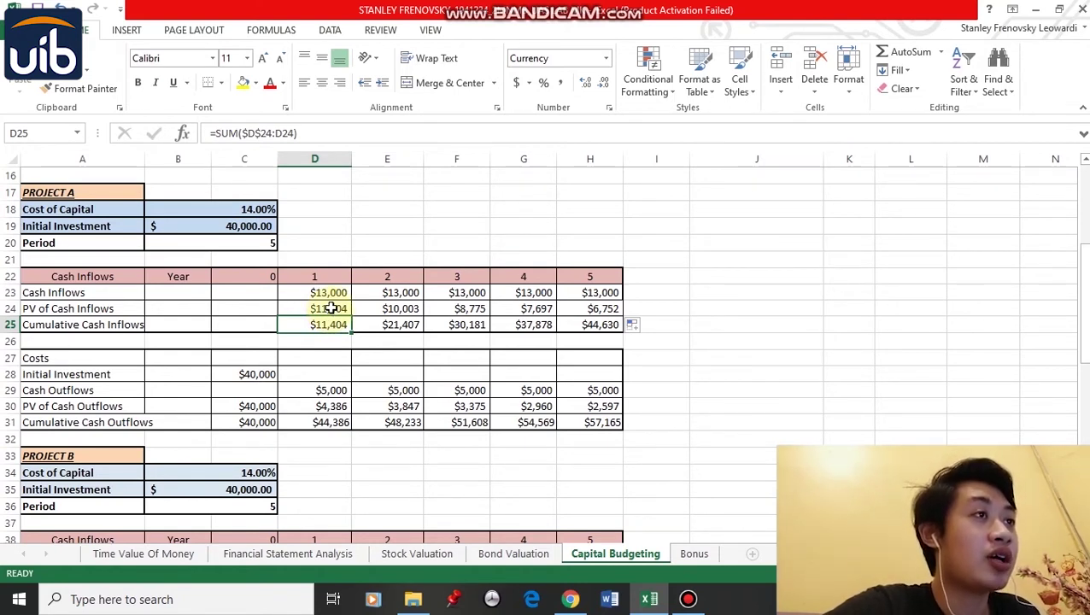
left_click_drag(351, 333, 602, 329)
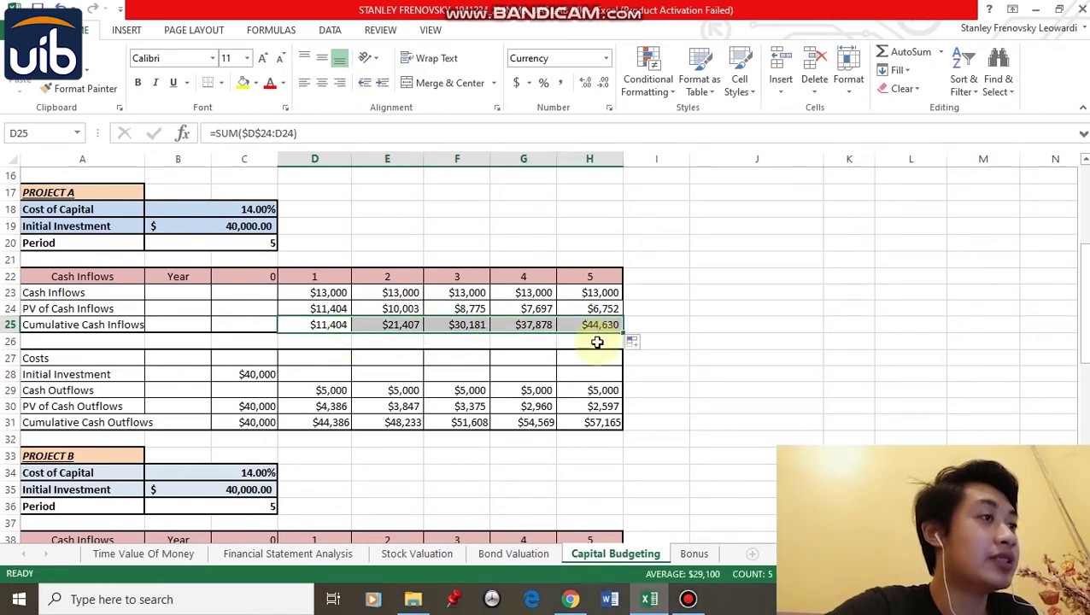
left_click(647, 366)
Examine Project A's costs: the initial investment in C28, the cash outflow in D29, and the PV of Cash Outflows formulas in C30 and D30.
scroll(356, 316, "down", 1)
scroll(356, 316, "up", 1)
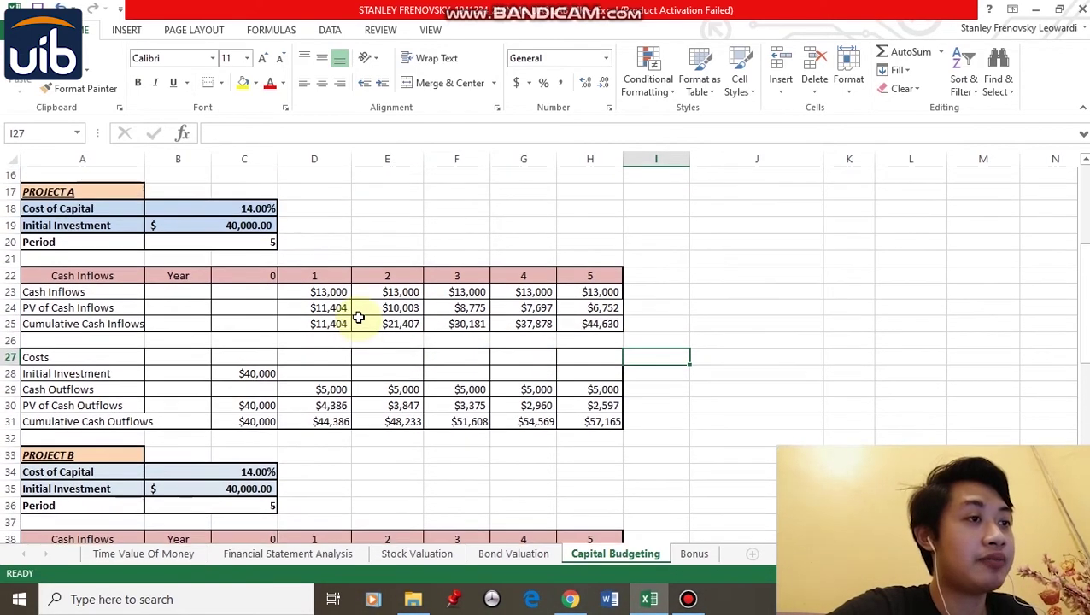
scroll(358, 317, "up", 1)
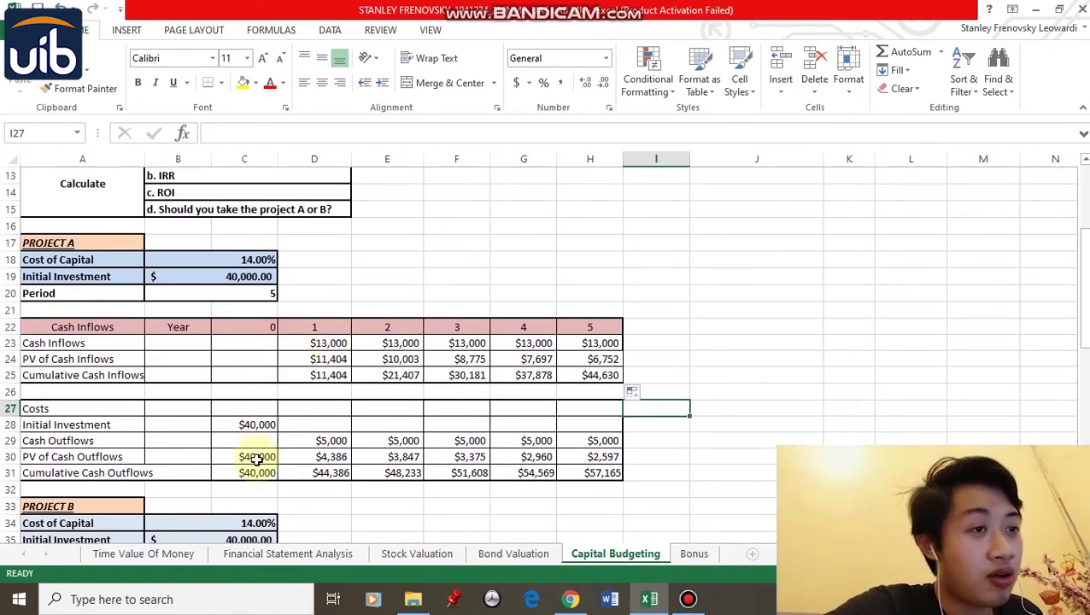
left_click(259, 424)
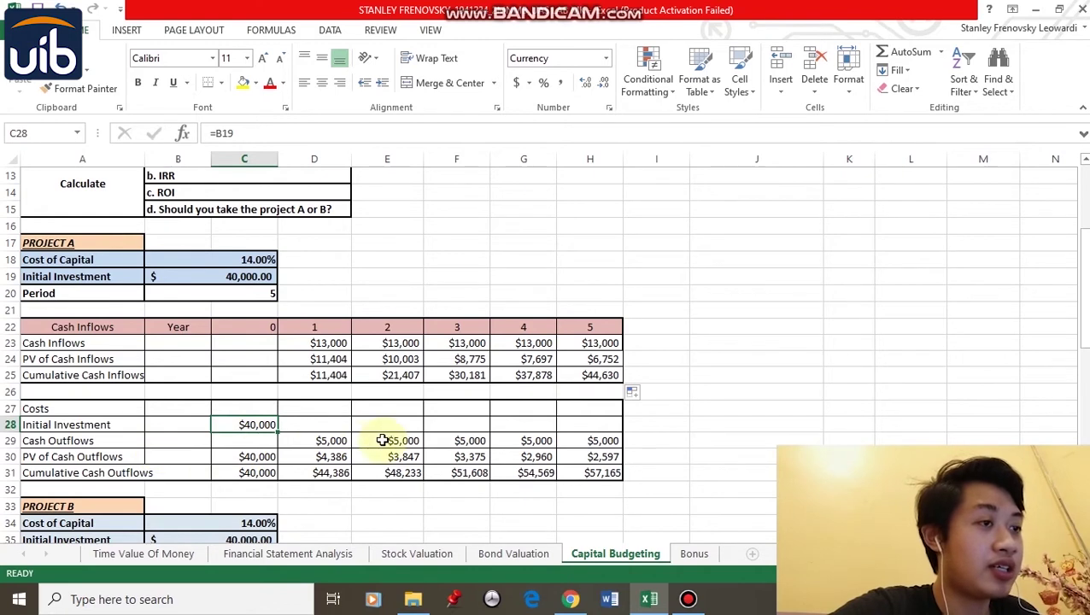
left_click(323, 441)
left_click(256, 457)
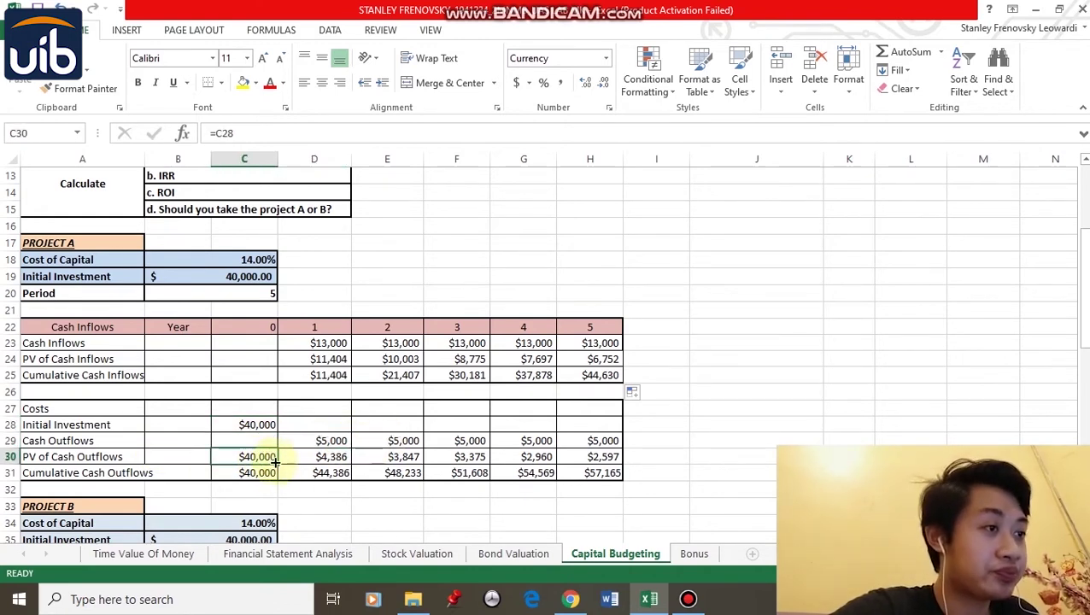
left_click(329, 458)
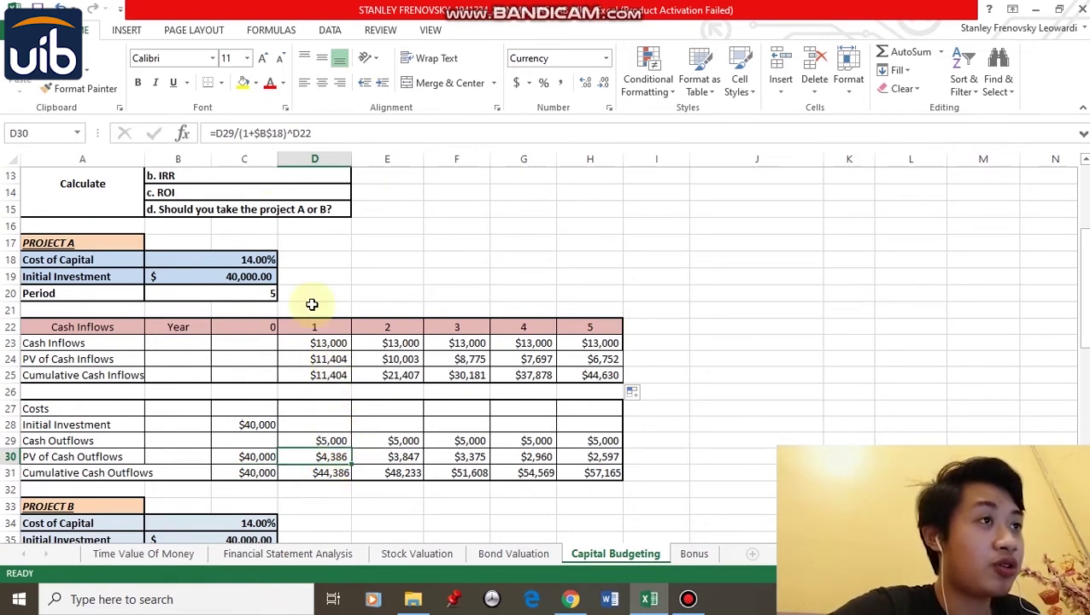
Review Project A's year 1 PV of Cash Outflows formula in D30 and copy it across E30:H30 for years 2 to 5.
left_click(231, 137)
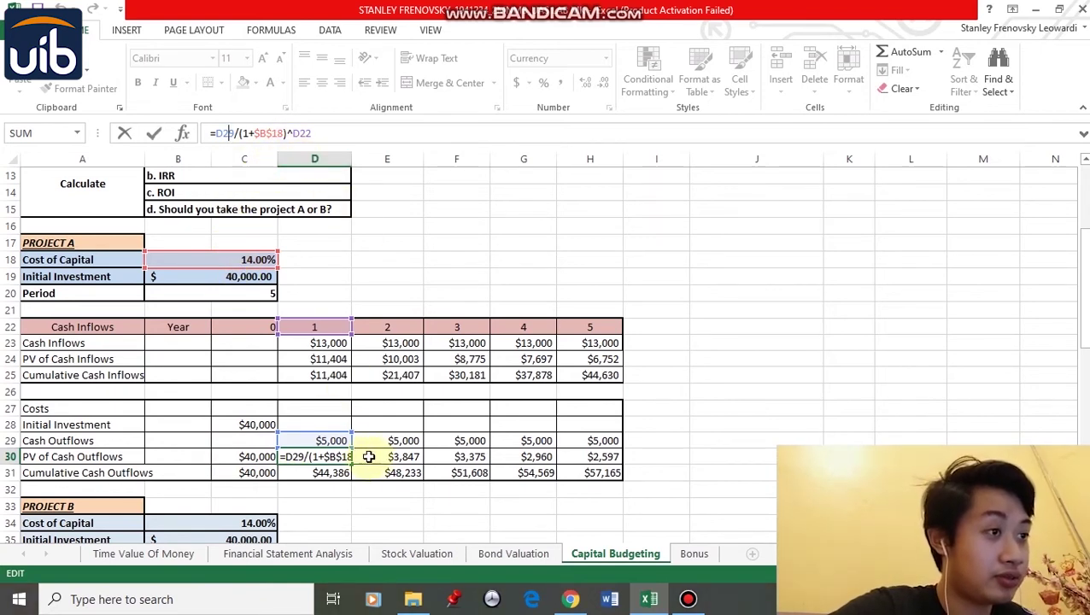
key("Return")
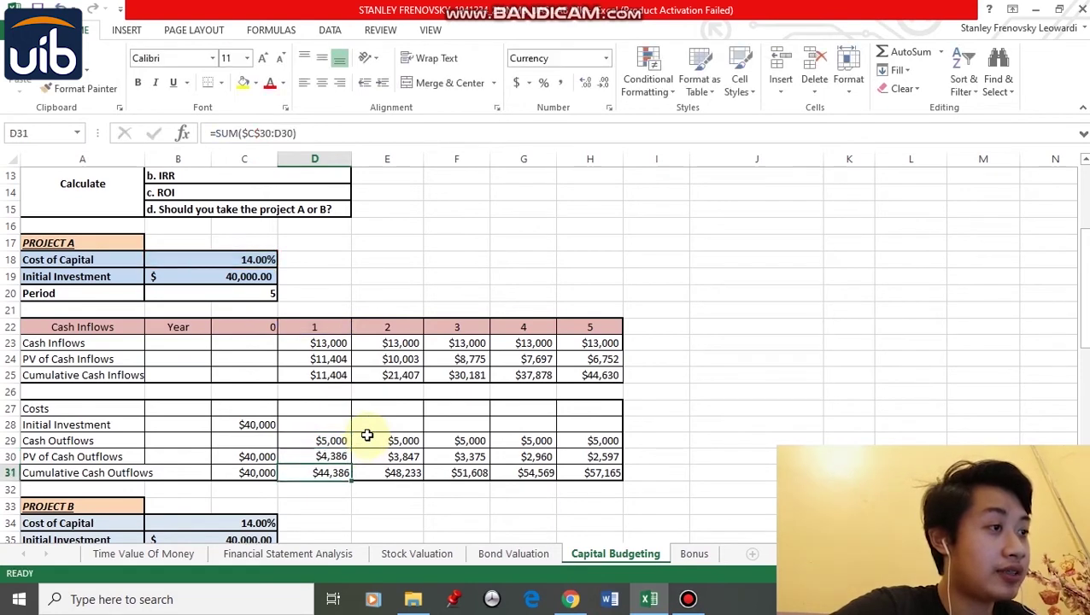
left_click(339, 457)
left_click_drag(353, 464, 611, 463)
left_click(701, 457)
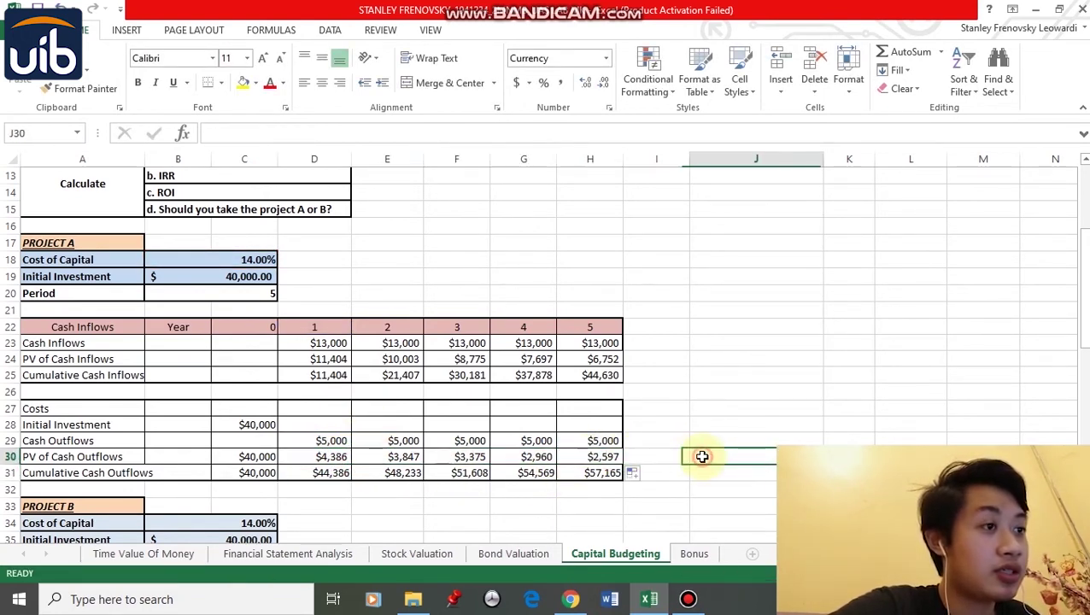
Review Project A's Cumulative Cash Outflows formula in C31 and copy it across D31:H31 for years 1 to 5.
left_click(257, 473)
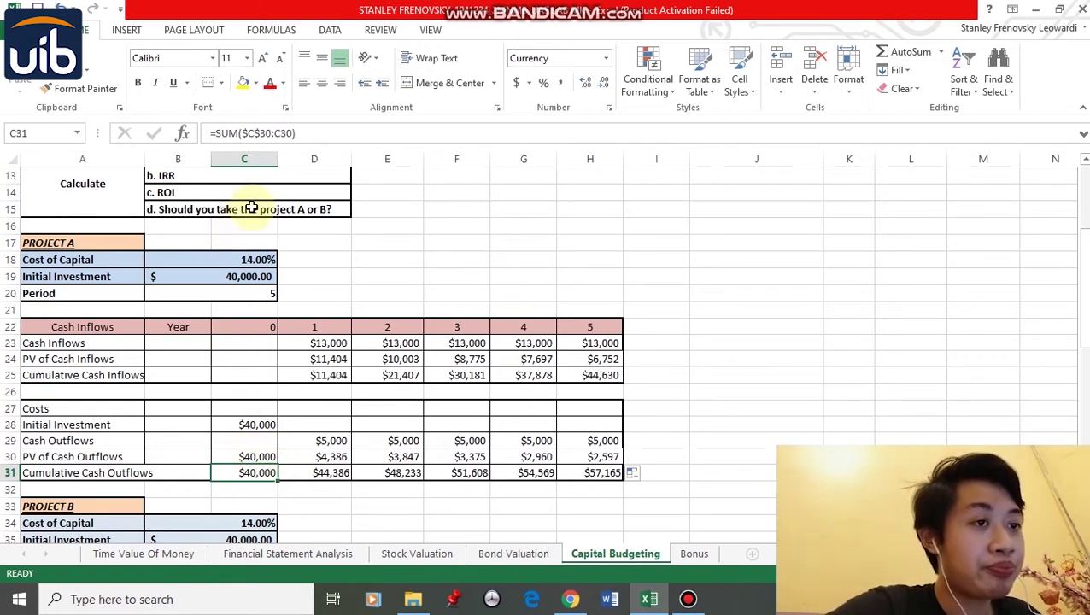
left_click(246, 457)
left_click(244, 471)
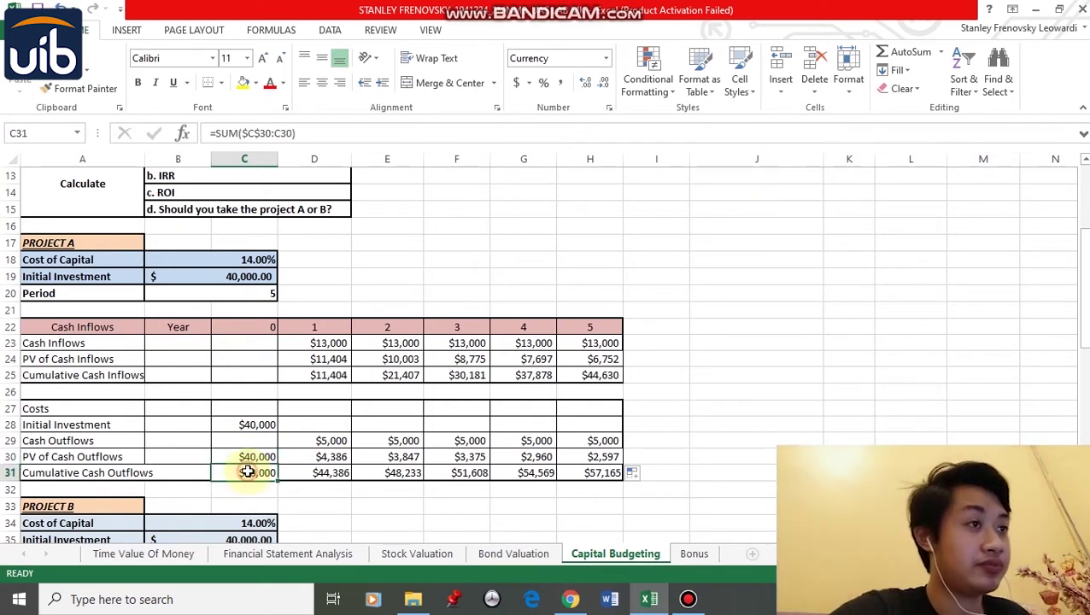
left_click_drag(275, 482, 609, 481)
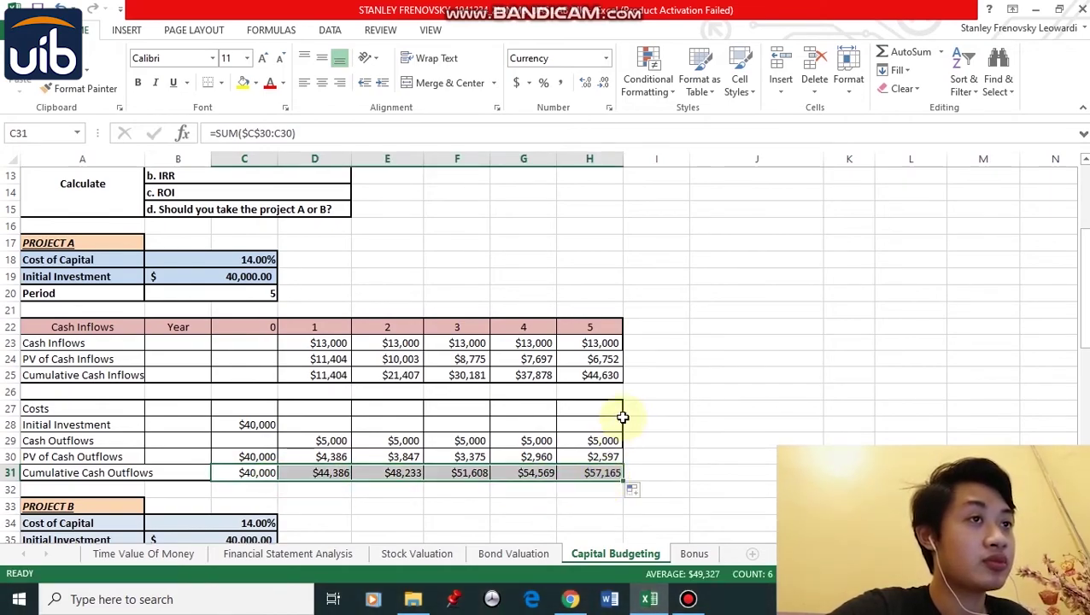
Examine Project B's cost of capital in B34 and initial investment in B35.
scroll(630, 419, "down", 3)
scroll(631, 418, "down", 3)
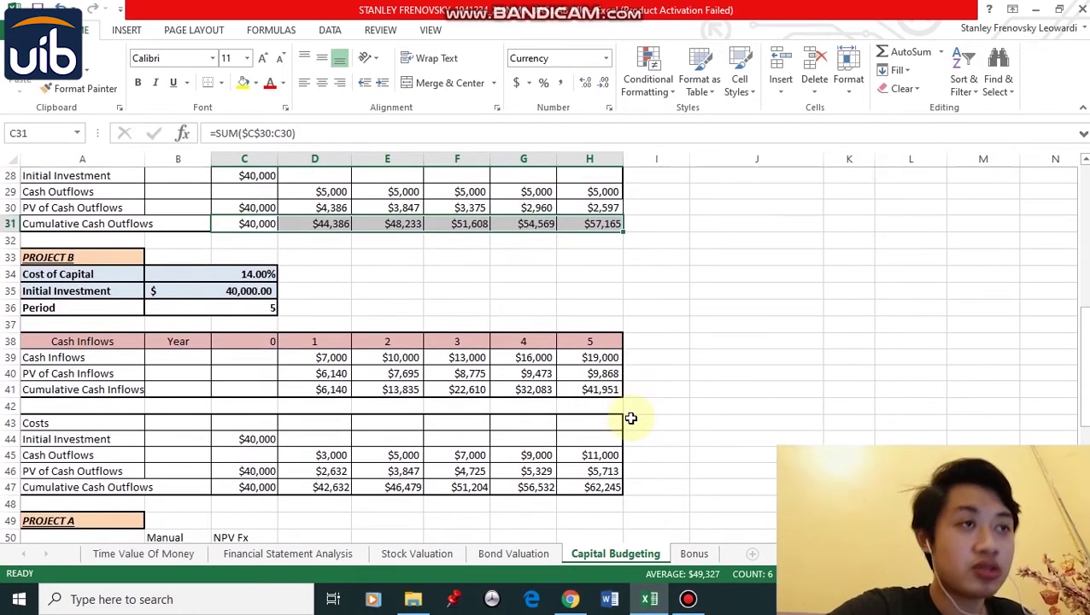
left_click(703, 410)
scroll(538, 448, "down", 1)
scroll(547, 438, "up", 1)
left_click(232, 223)
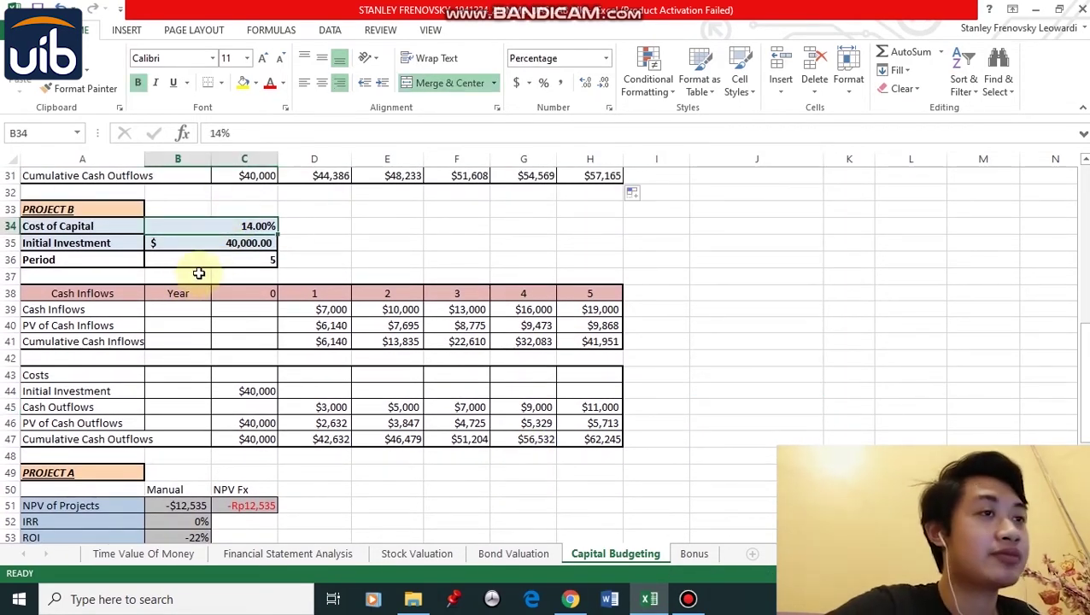
left_click(227, 245)
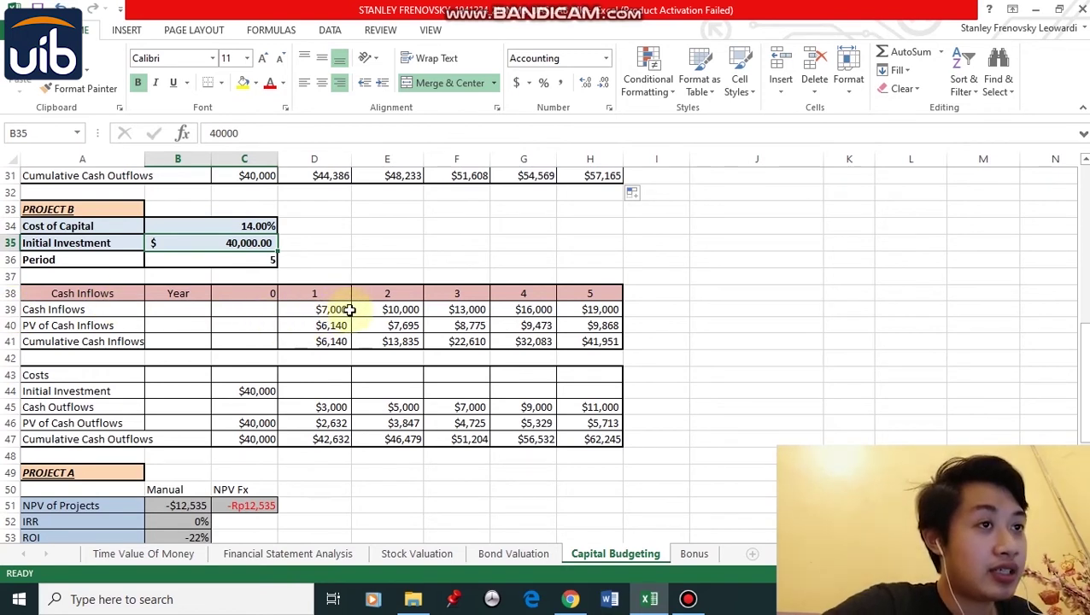
Review Project B's year 1 PV of Cash Inflows formula in D40 and copy it across E40:H40 for years 2 to 5.
left_click(324, 328)
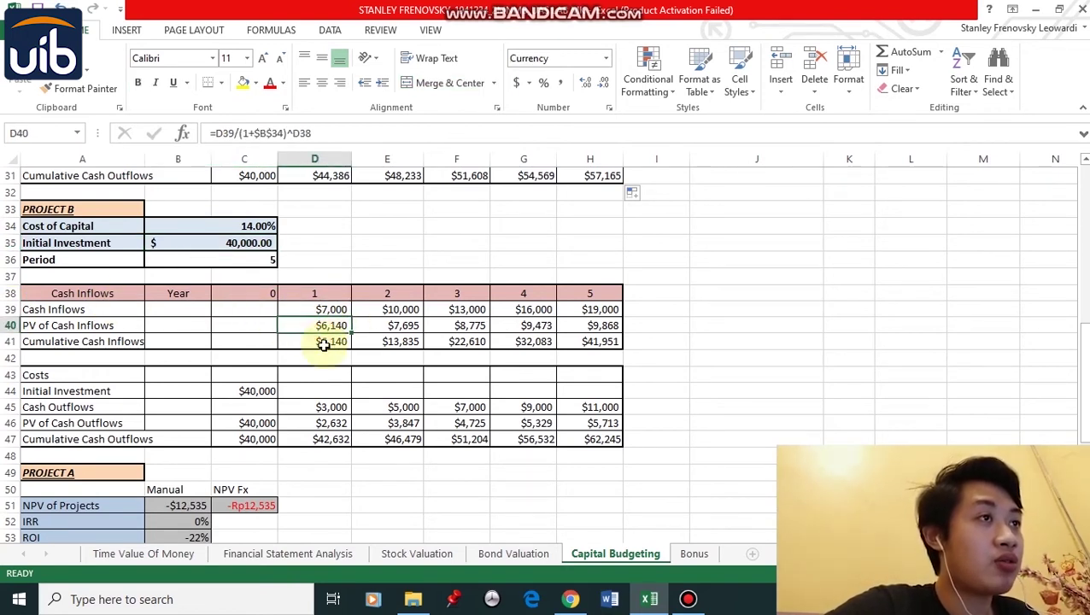
left_click(218, 133)
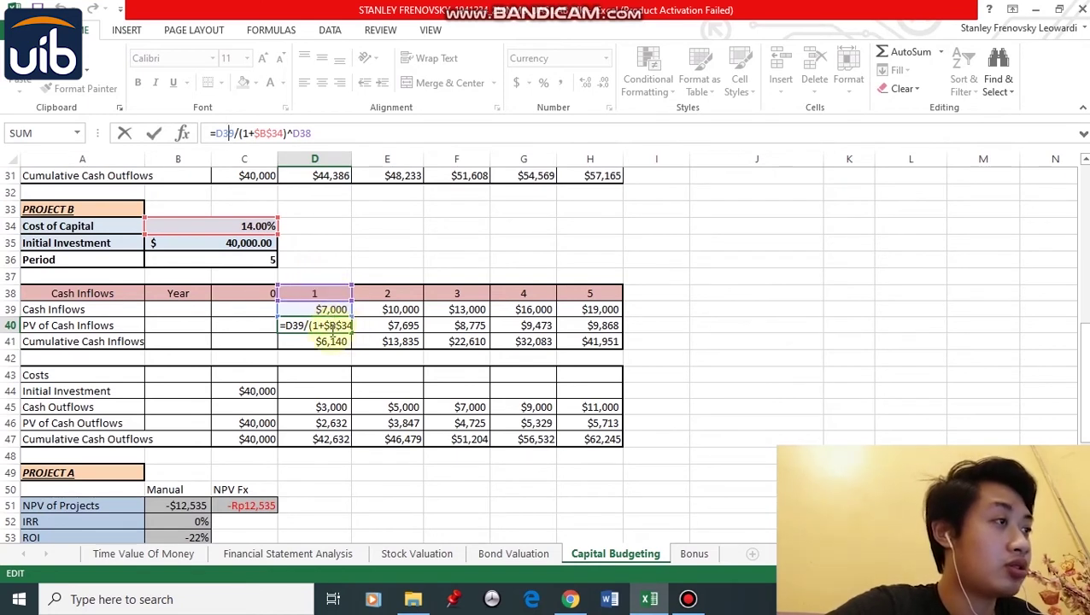
key("Return")
key("Up")
left_click_drag(351, 333, 601, 329)
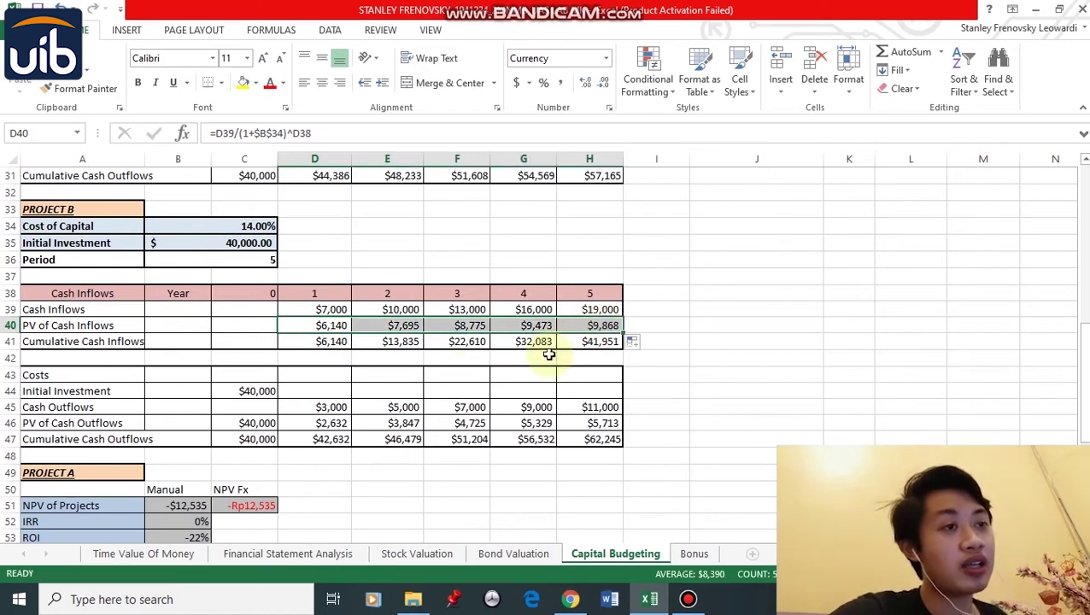
Copy Project B's Cumulative Cash Inflows formula in D41 across E41:H41 for years 2 to 5.
left_click(315, 344)
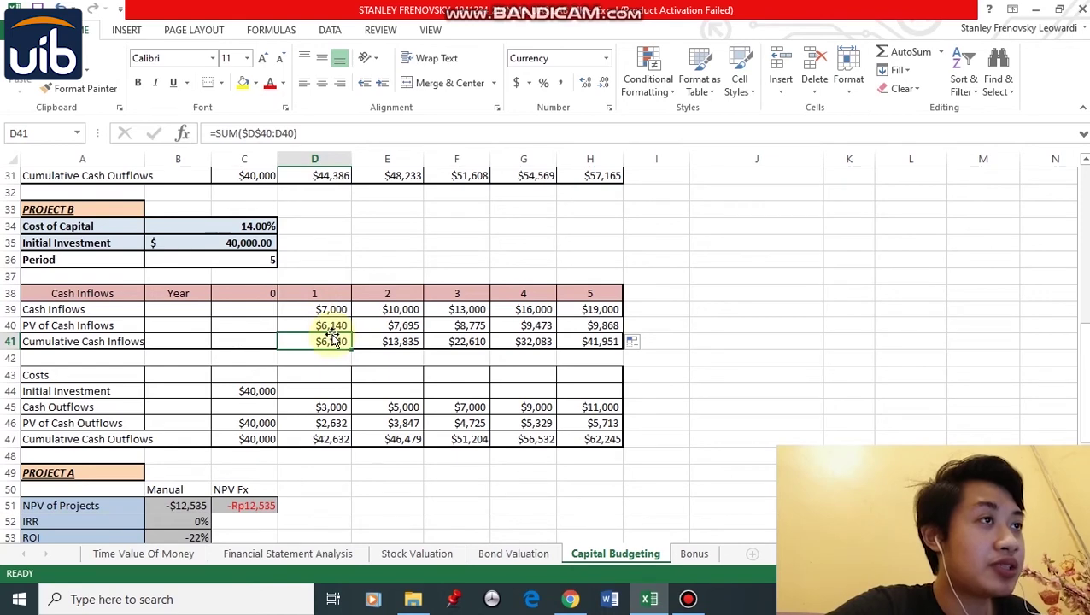
left_click_drag(349, 348, 596, 340)
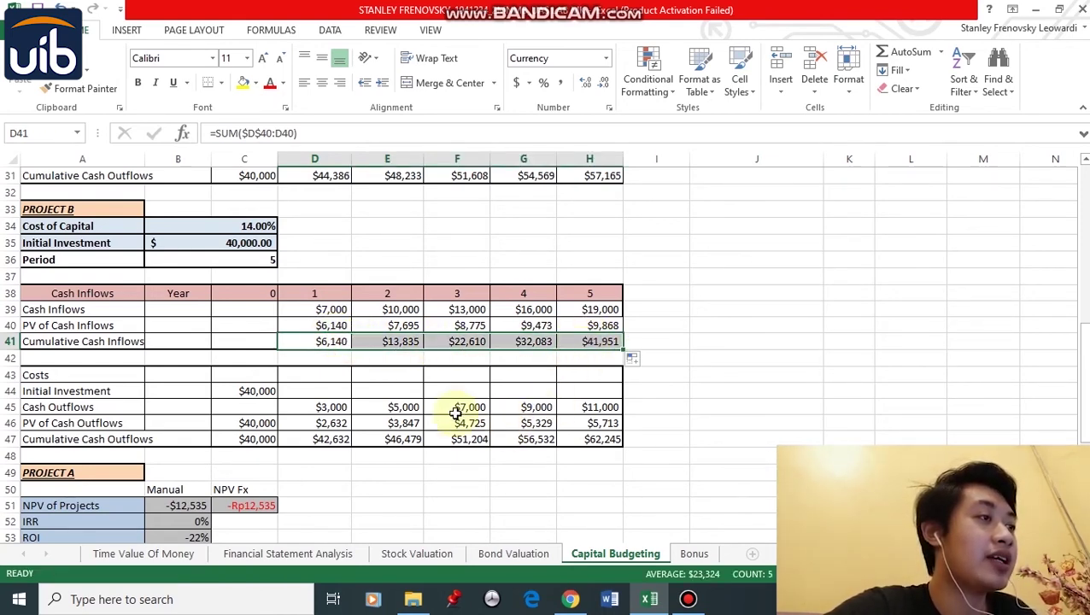
scroll(359, 408, "down", 1)
scroll(359, 406, "up", 1)
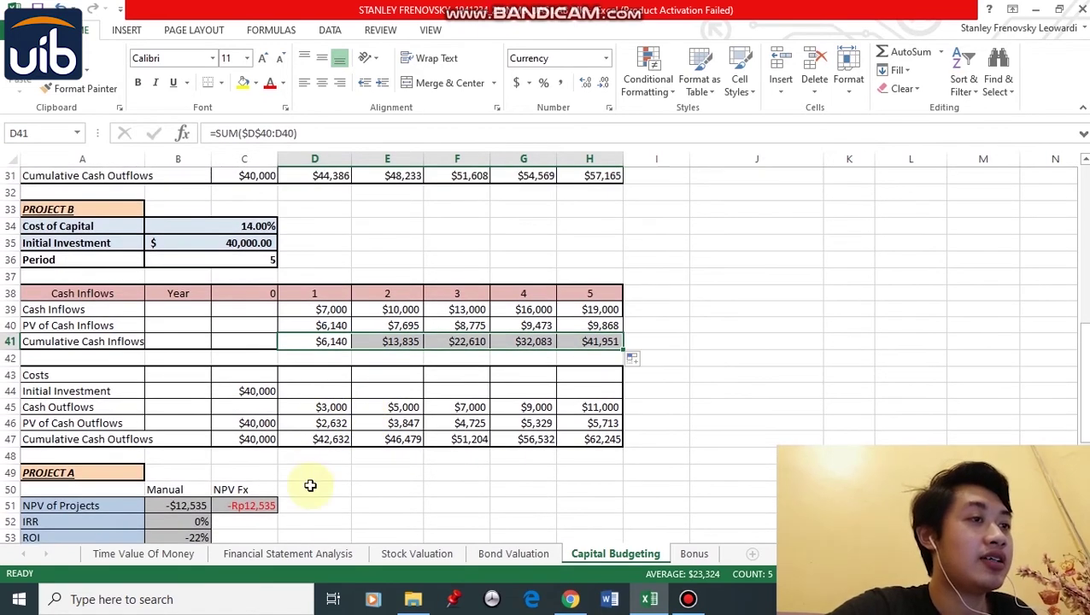
left_click(308, 484)
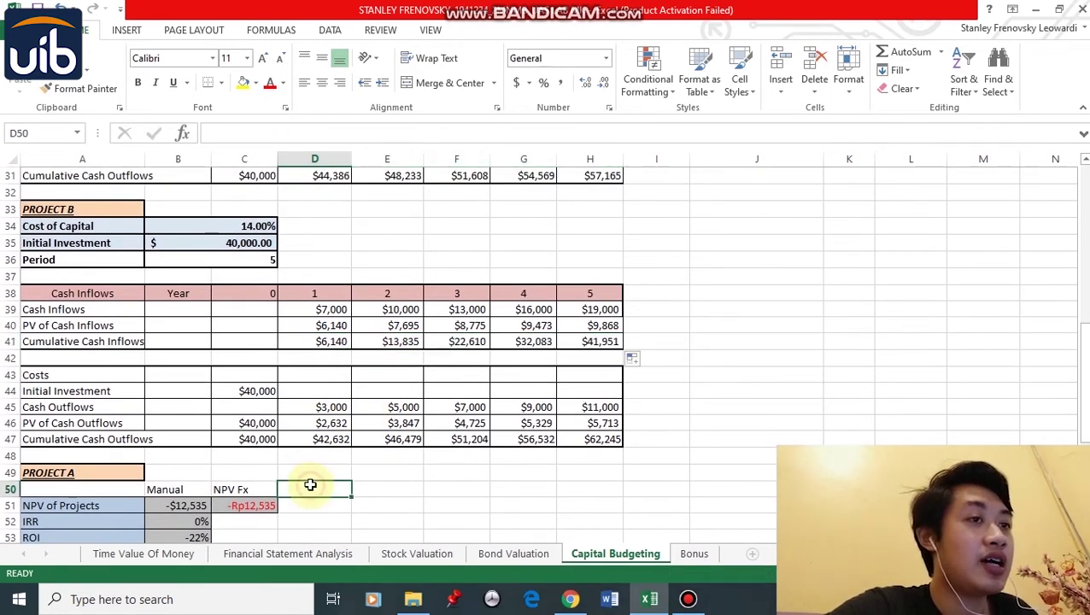
Examine Project B's PV of Cash Outflows formulas in C46 and D46 with their cell references.
left_click(259, 425)
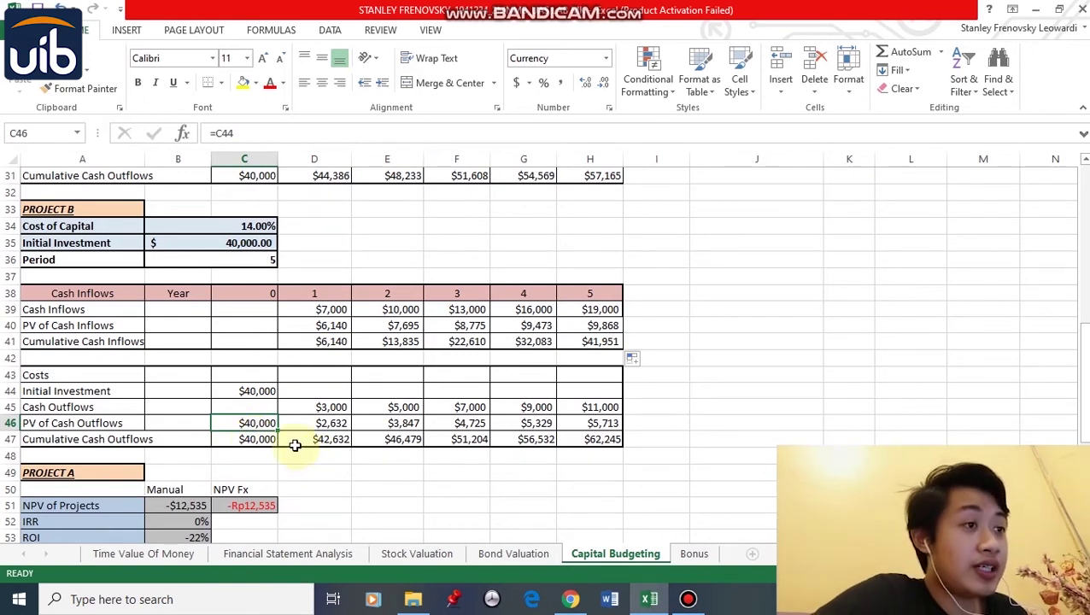
left_click(318, 425)
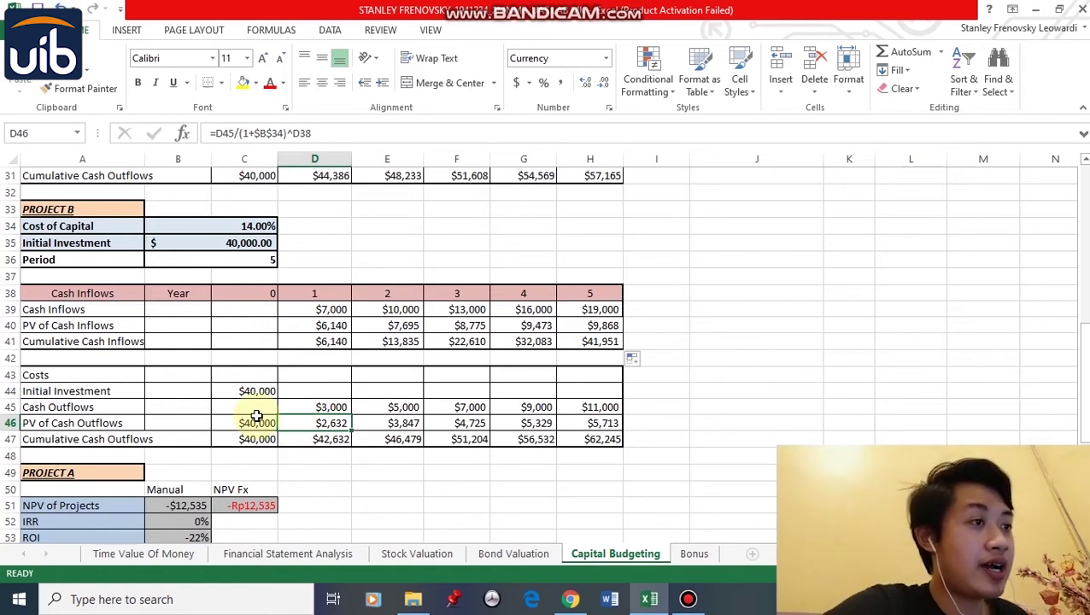
left_click(221, 133)
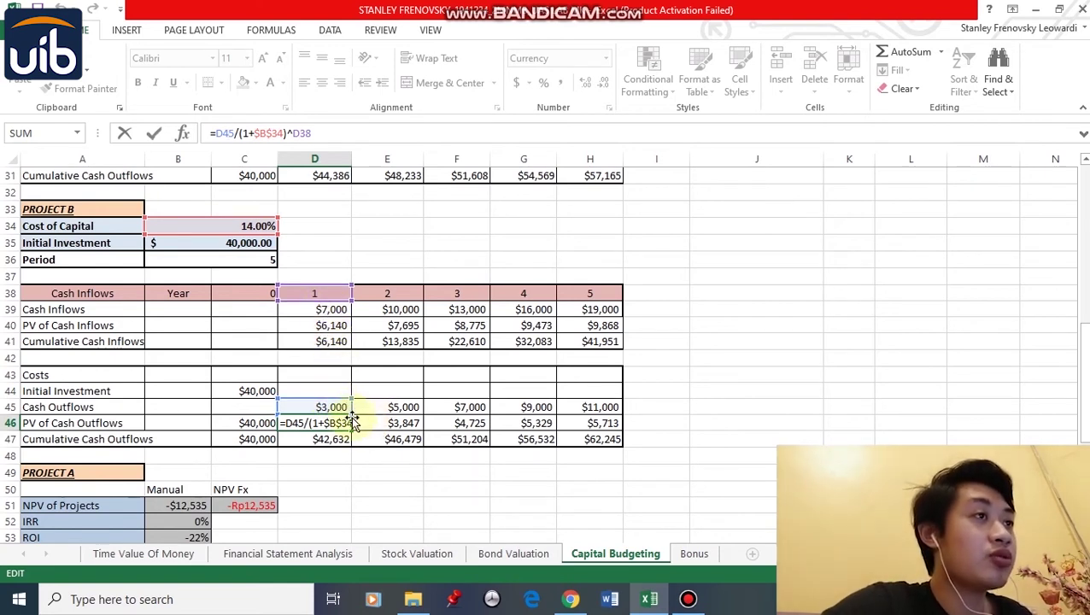
key("Return")
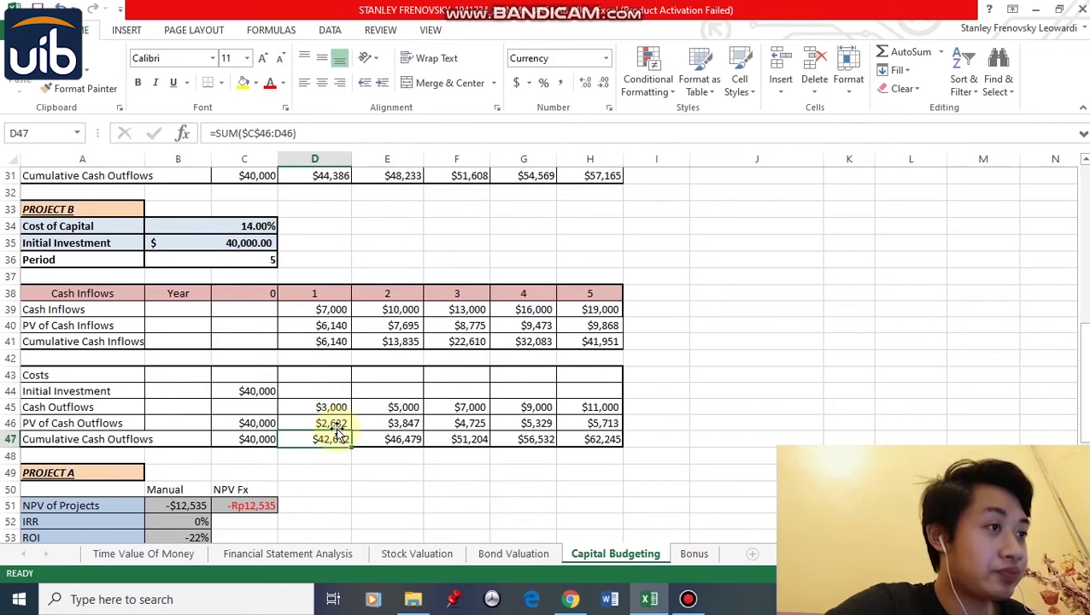
Copy Project B's year 1 PV of Cash Outflows formula in D46 across E46:H46 for years 2 to 5.
left_click(333, 423)
left_click_drag(402, 439, 345, 426)
left_click(369, 471)
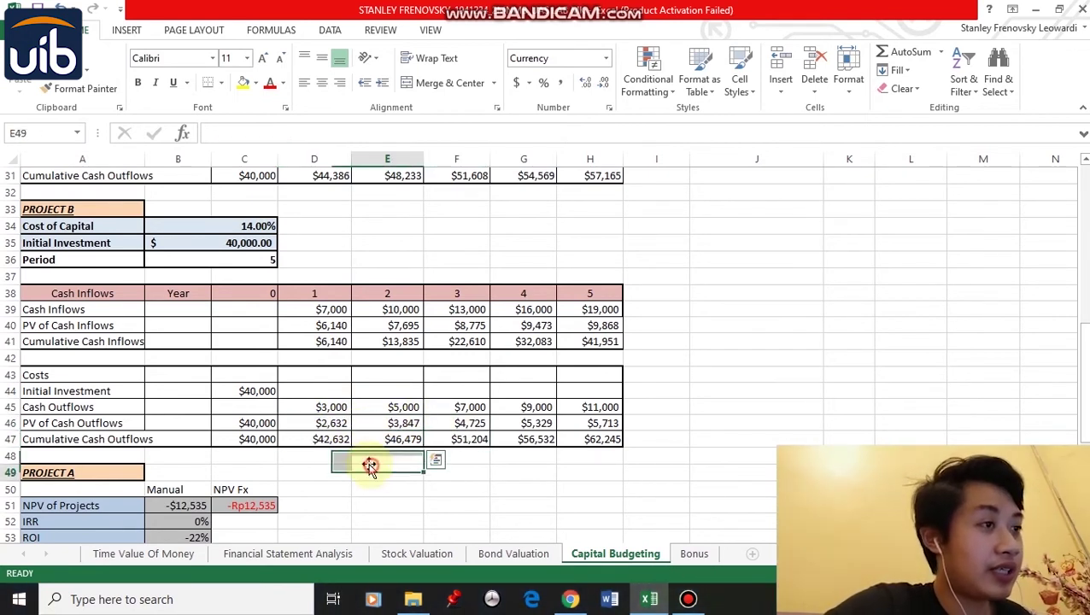
left_click(339, 425)
left_click_drag(350, 432, 589, 424)
Review Project B's Cumulative Cash Outflows formula in C47 and copy it across D47:H47 for years 1 to 5.
left_click(285, 443)
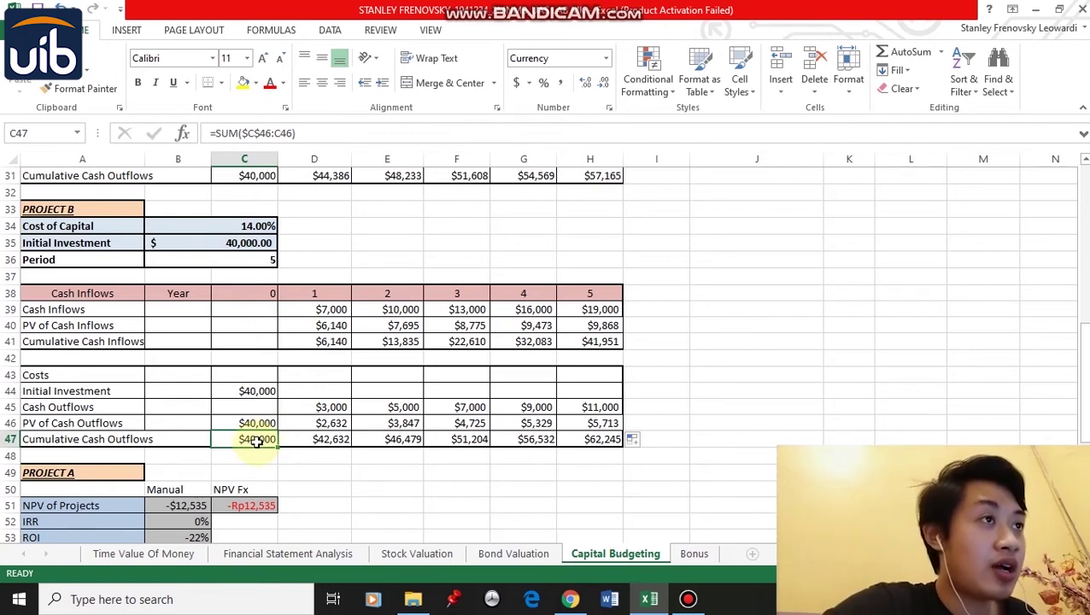
left_click(266, 423)
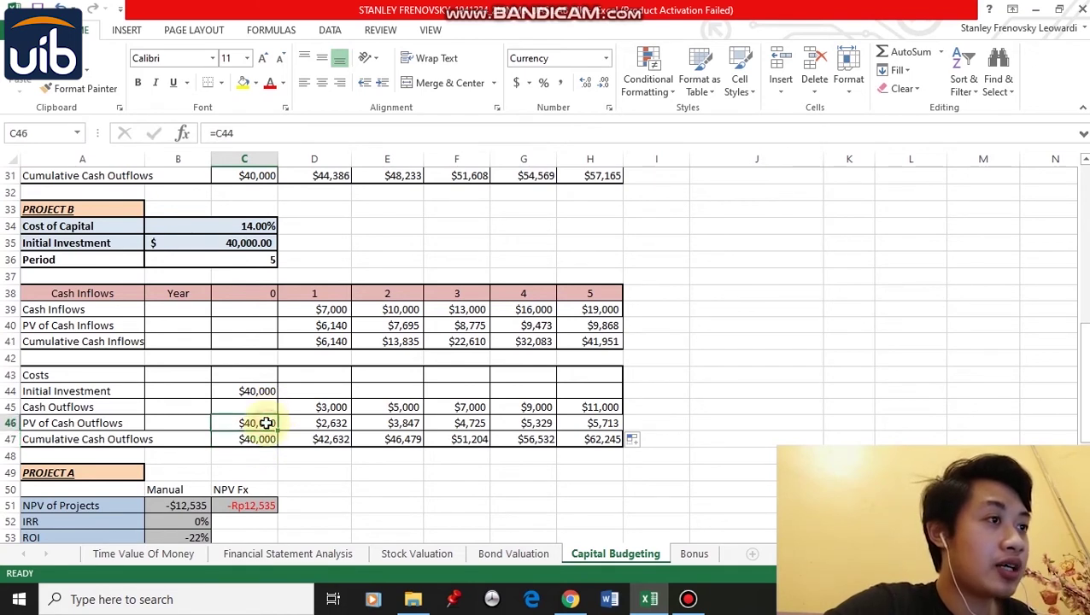
left_click(260, 442)
left_click_drag(277, 446, 617, 445)
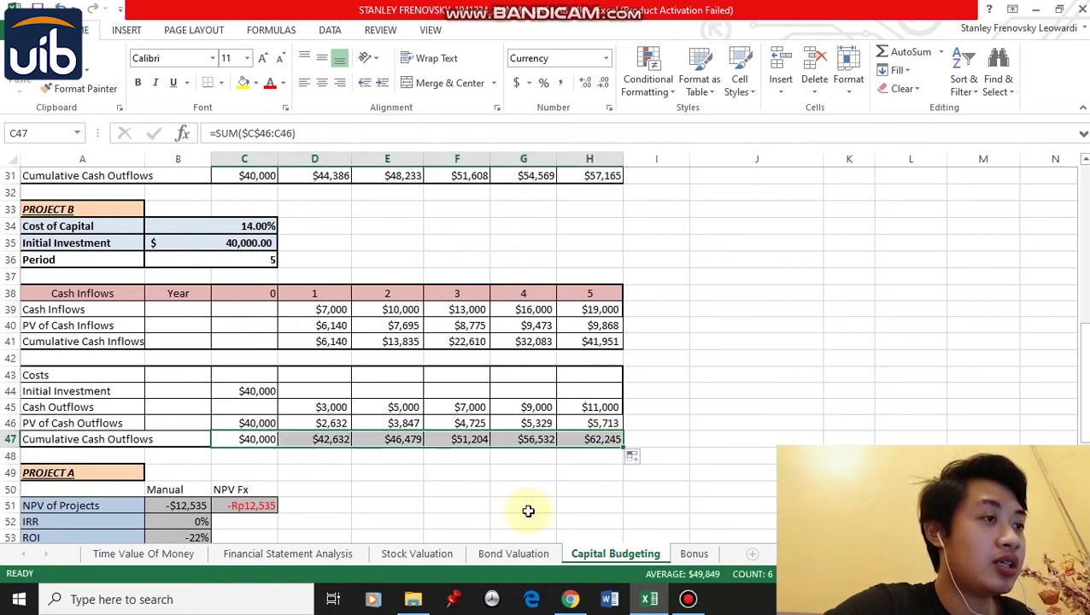
left_click_drag(495, 505, 470, 505)
left_click(409, 471)
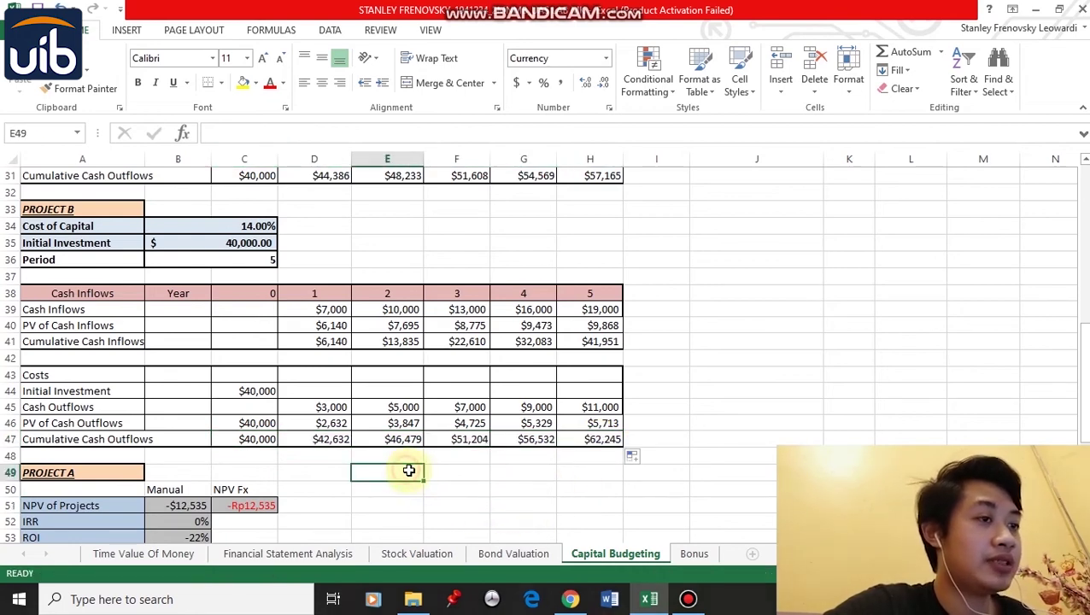
Examine Project A's manual NPV formula in B51 and the cumulative inflow and outflow cells H25 and H31 it references.
scroll(411, 472, "down", 2)
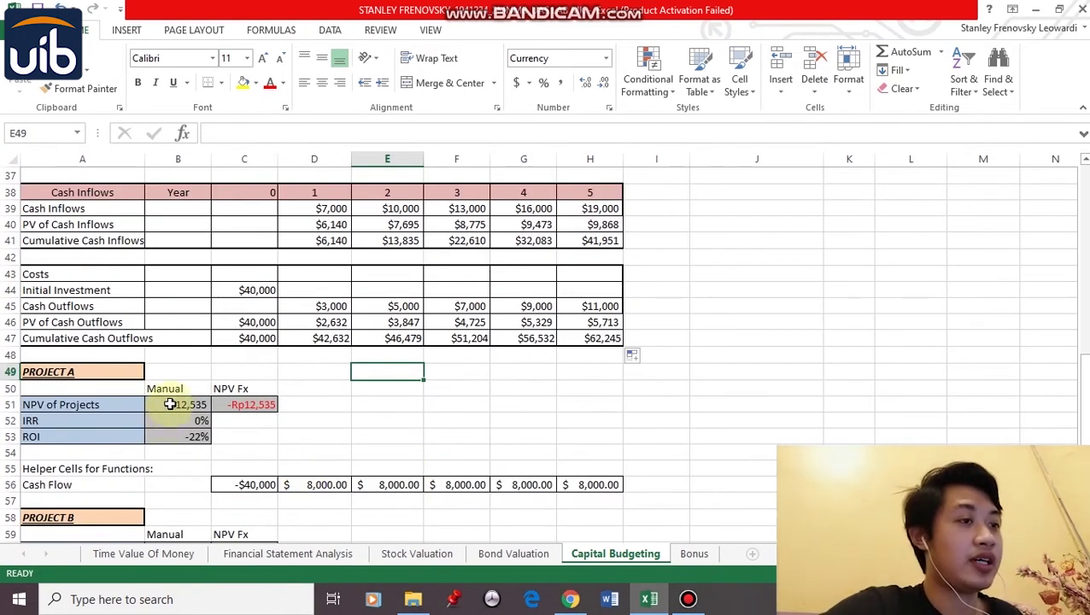
left_click(174, 404)
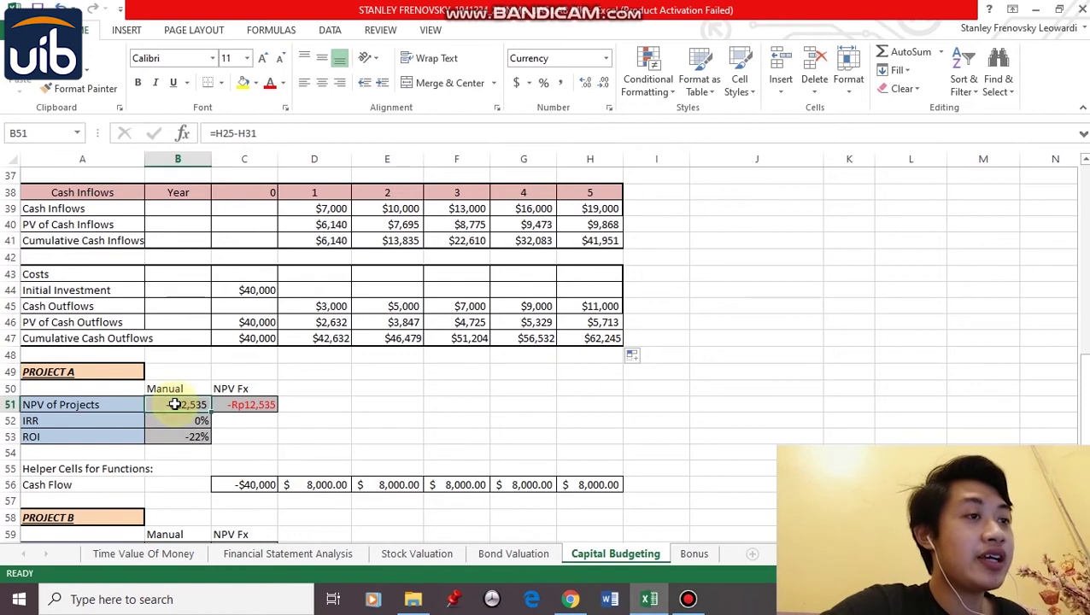
left_click(246, 134)
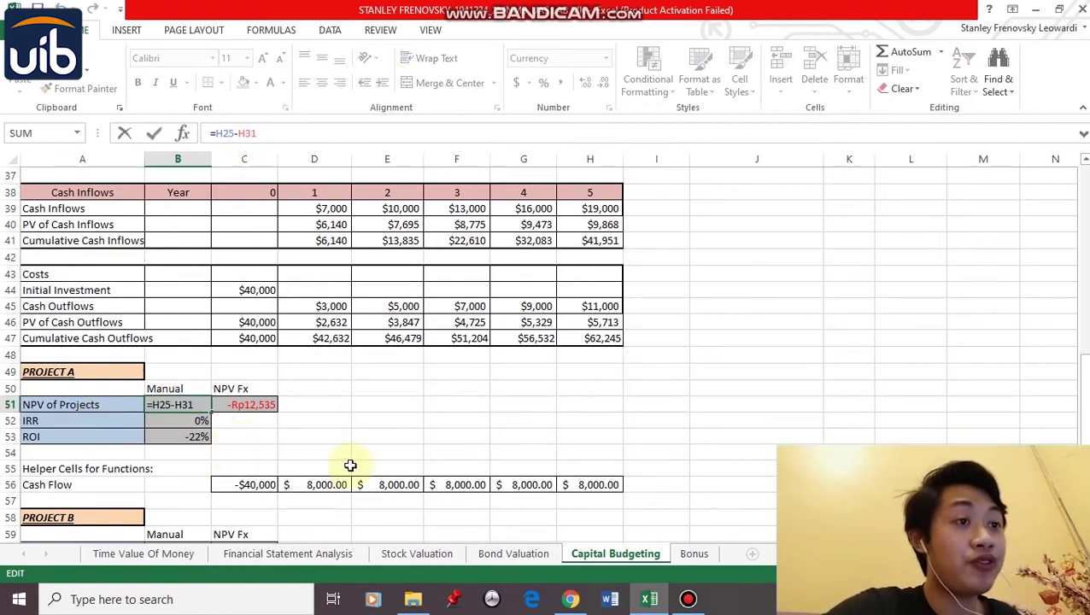
scroll(427, 450, "up", 2)
scroll(428, 450, "up", 4)
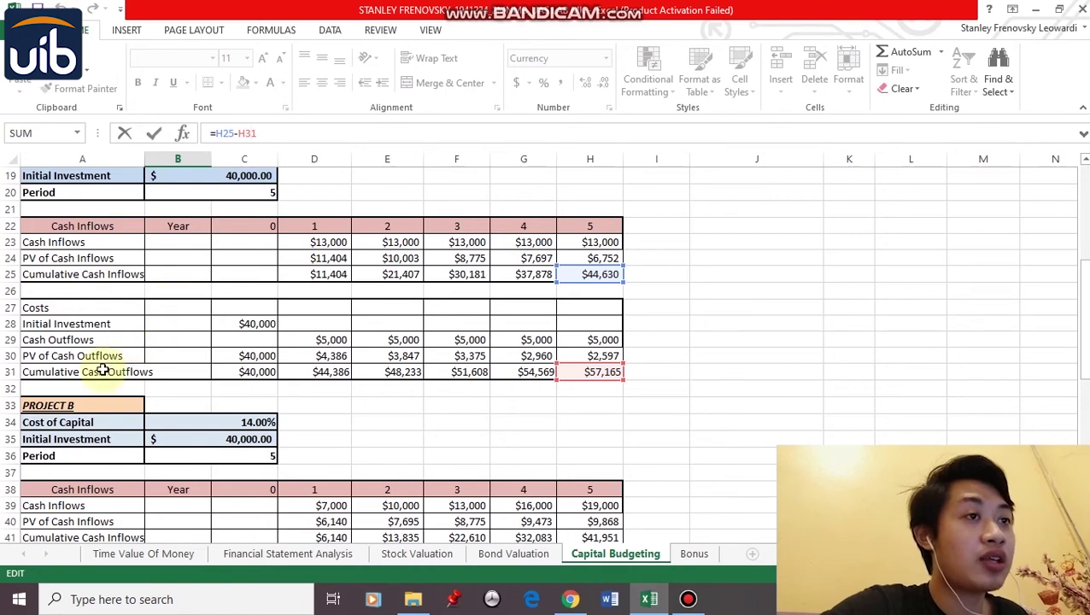
scroll(252, 409, "down", 6)
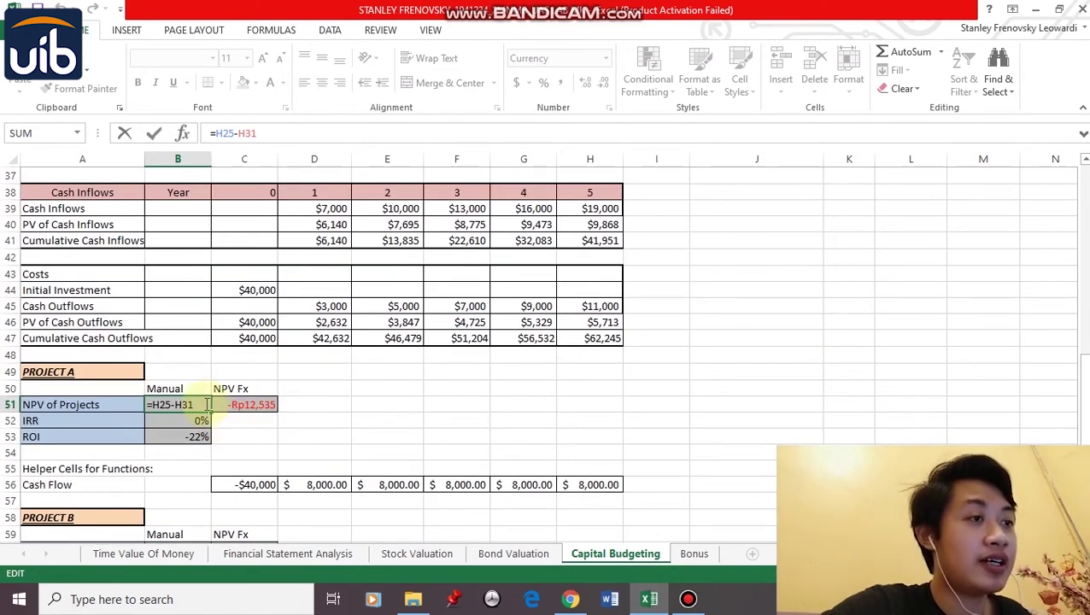
left_click(242, 418)
Examine Project A's NPV function formula in C51 and its referenced cost of capital B18, cash flows D56:H56 and initial investment C28.
left_click(244, 405)
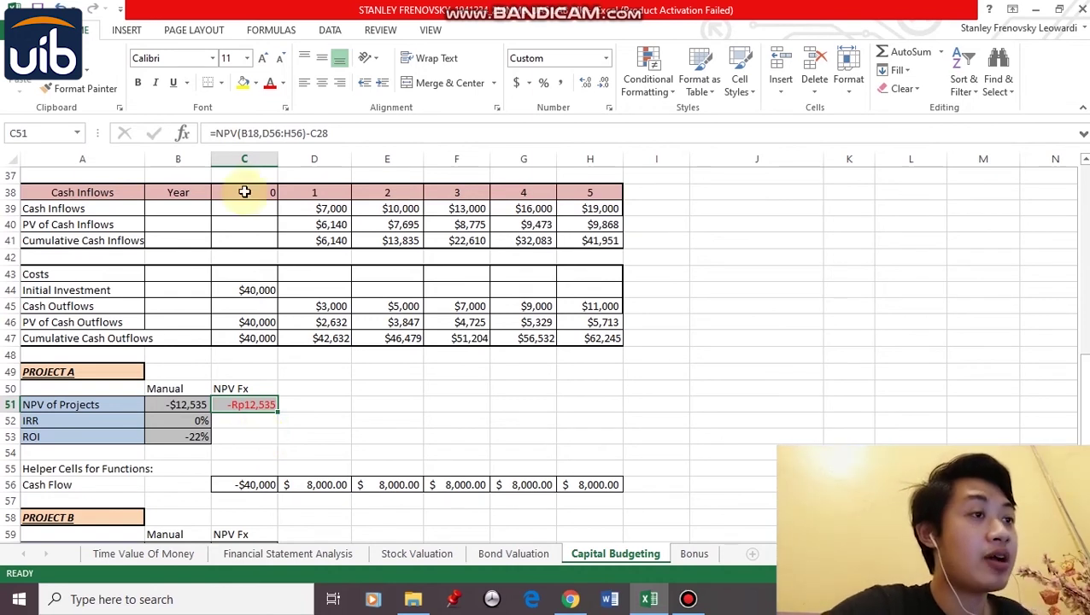
left_click(220, 134)
left_click(253, 133)
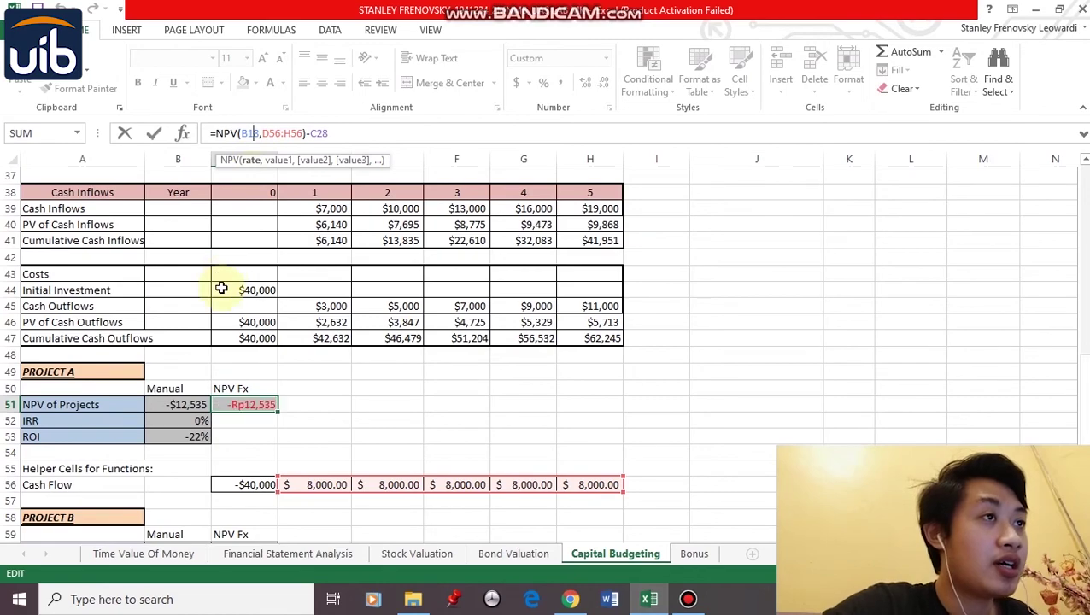
scroll(215, 286, "up", 3)
scroll(221, 288, "down", 1)
scroll(221, 288, "down", 2)
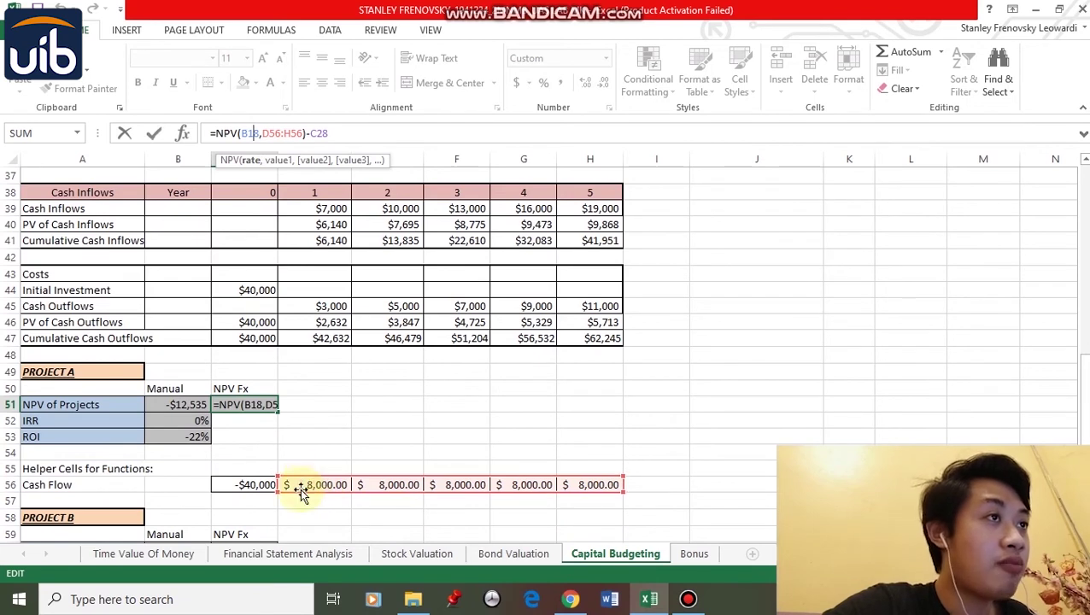
left_click(281, 138)
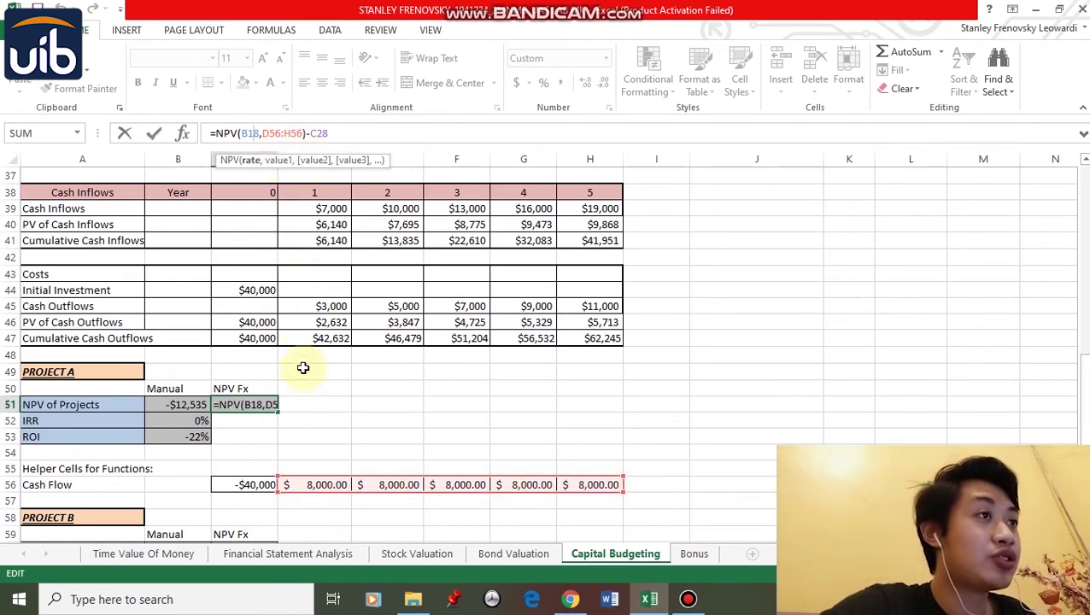
scroll(293, 408, "up", 5)
scroll(295, 408, "up", 2)
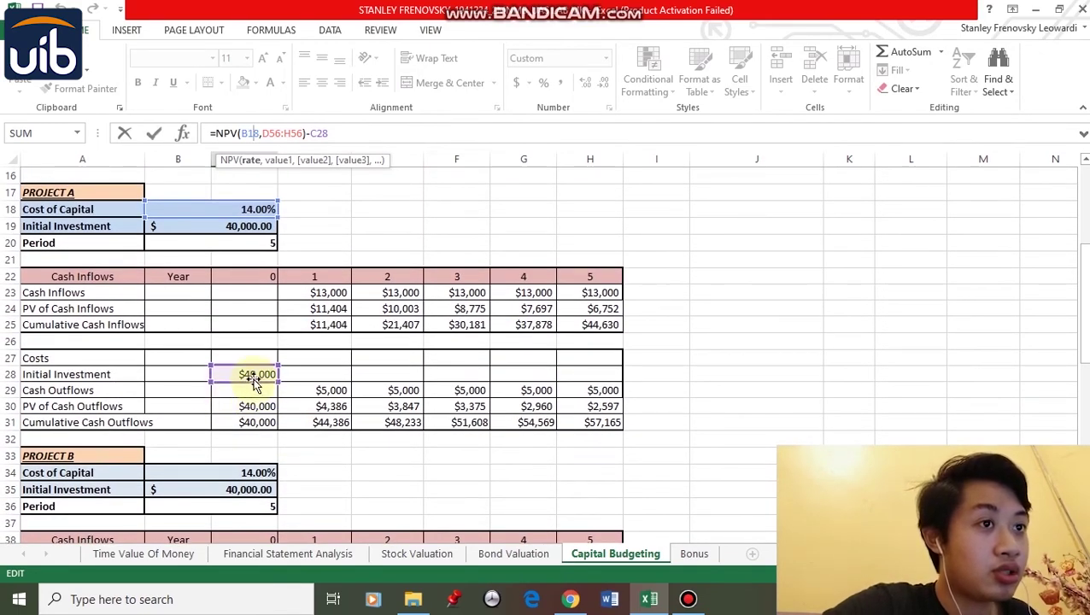
scroll(301, 380, "down", 4)
scroll(301, 380, "down", 3)
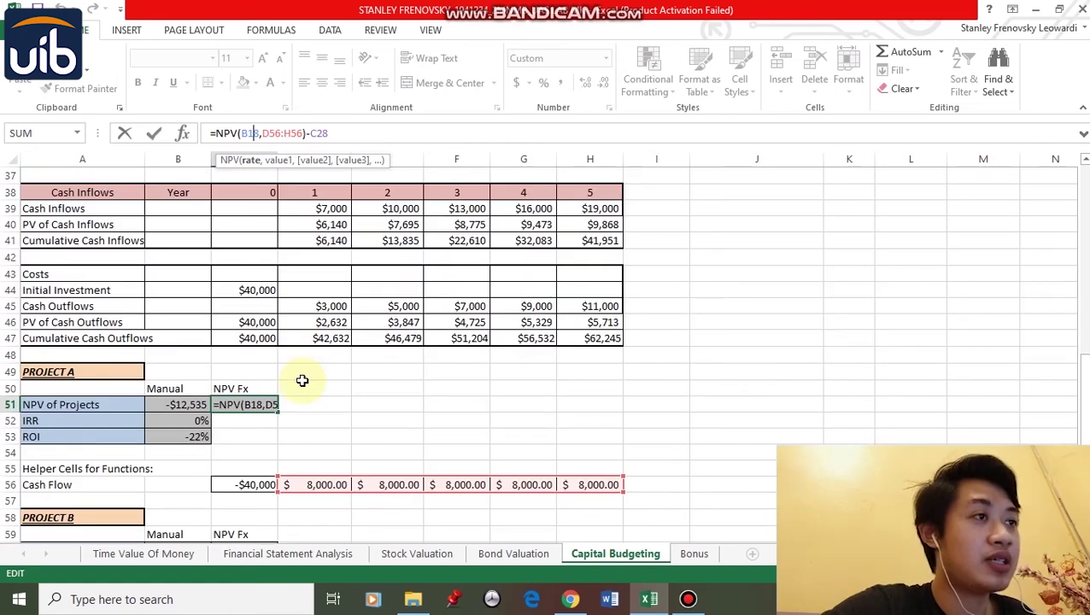
key("Return")
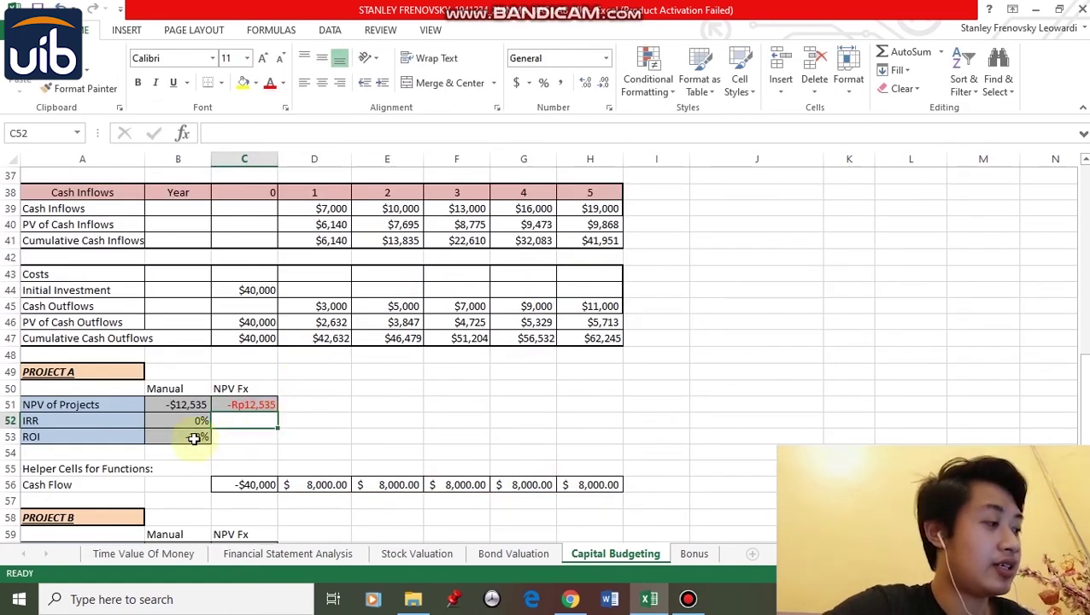
Examine Project A's IRR formula in B52 and ROI formula in B53, tracing the cells C56:H56, B51 and H31 they reference.
left_click(171, 419)
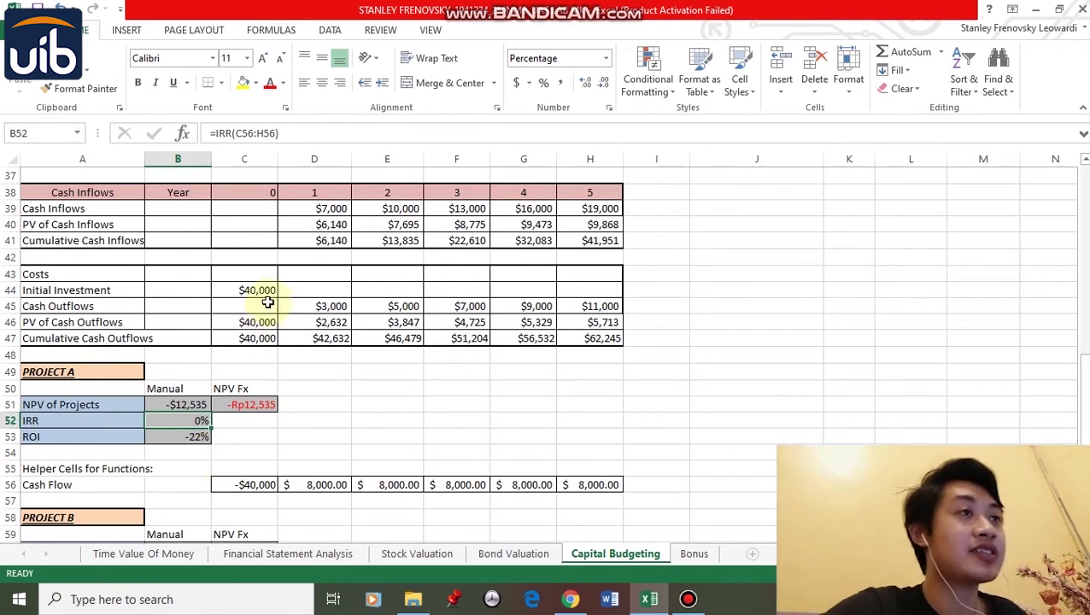
left_click(235, 133)
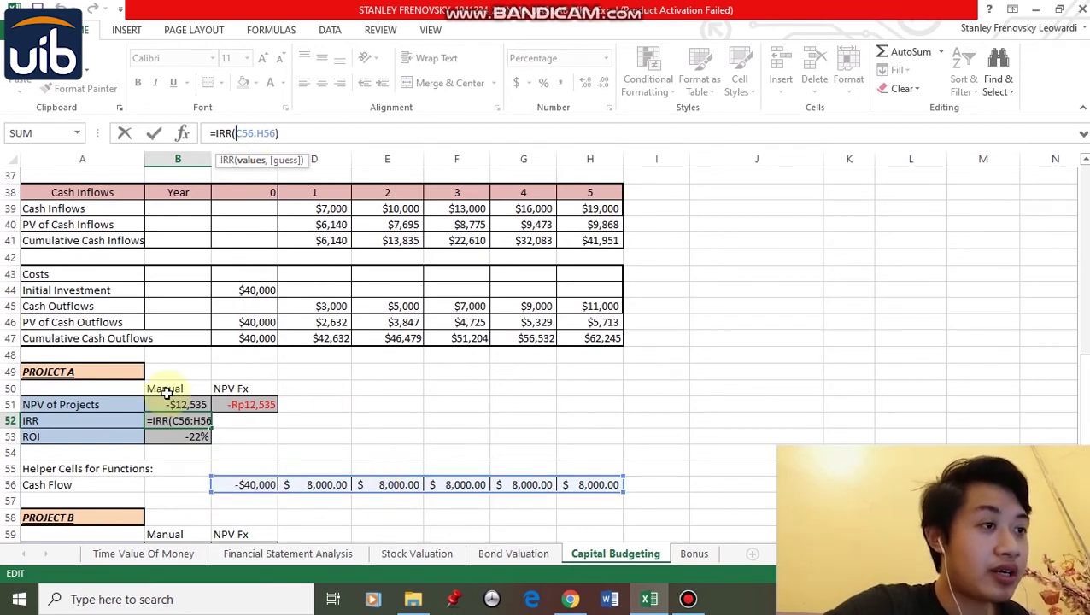
key("Return")
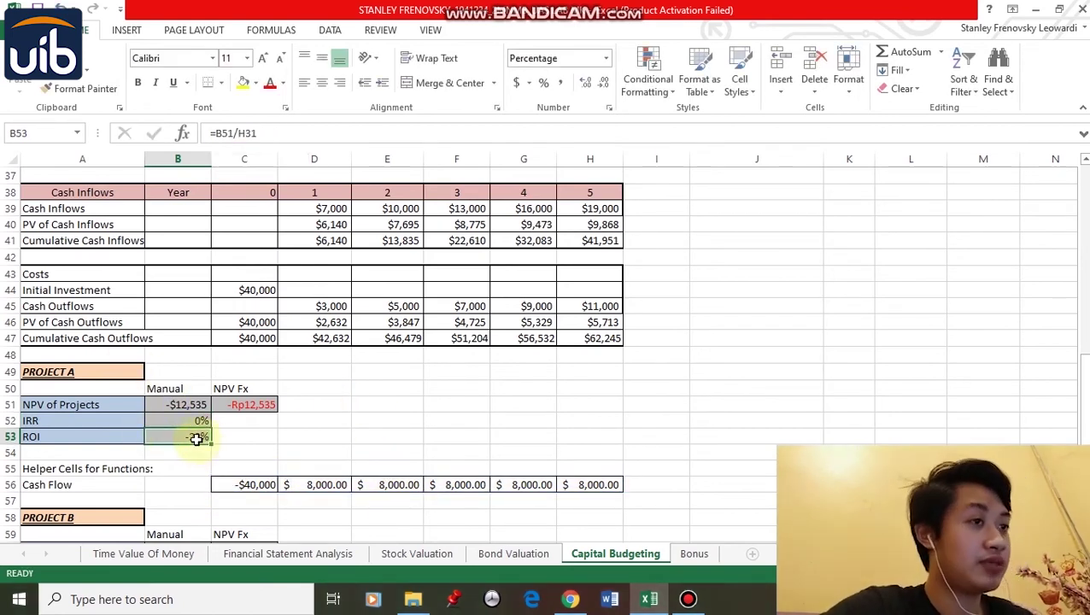
left_click(232, 132)
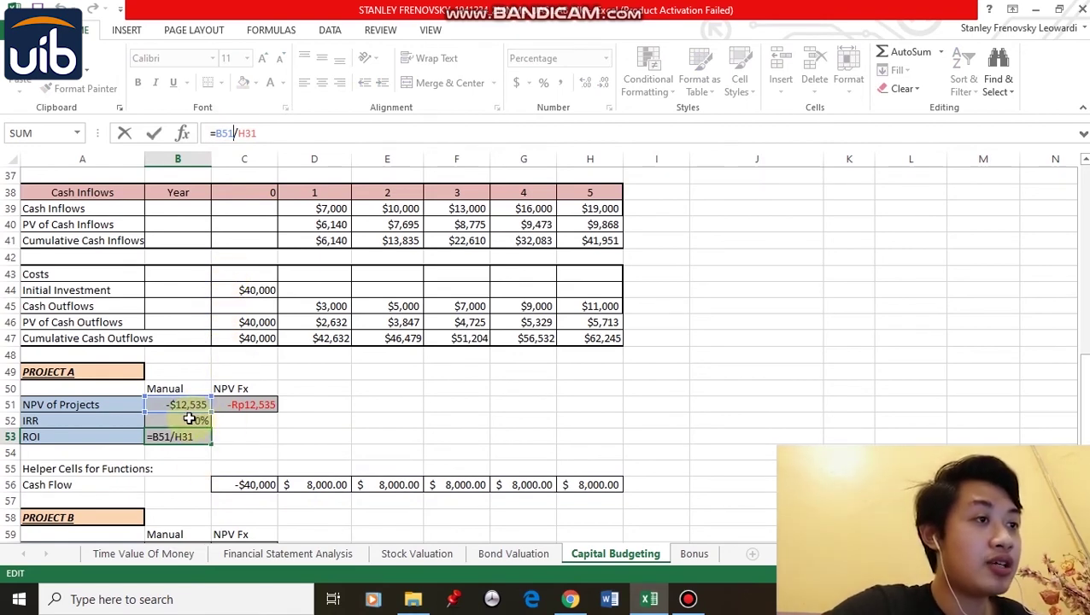
scroll(230, 449, "up", 5)
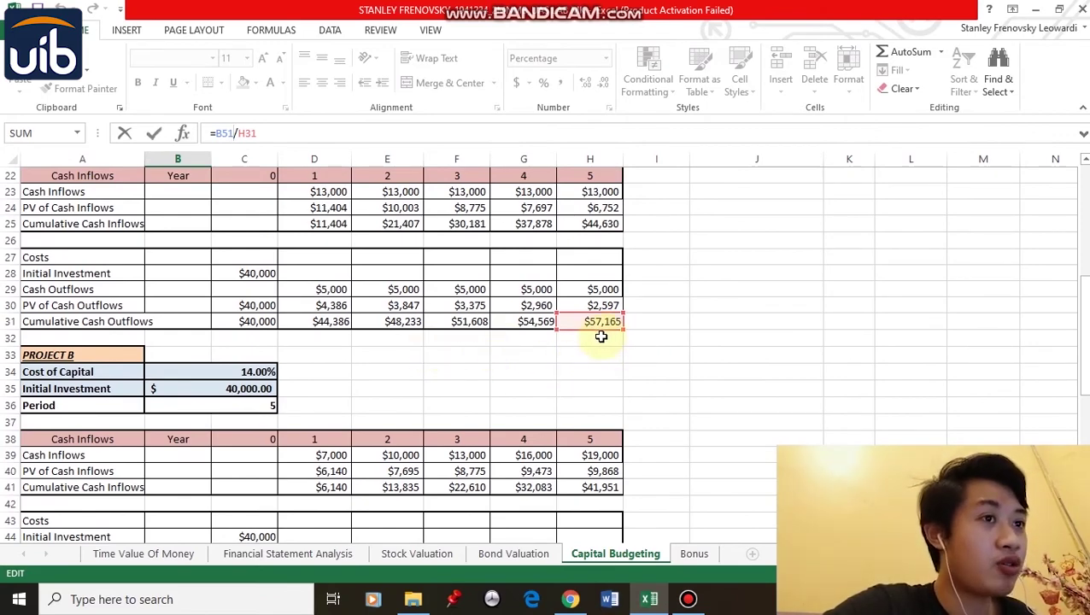
scroll(590, 342, "down", 5)
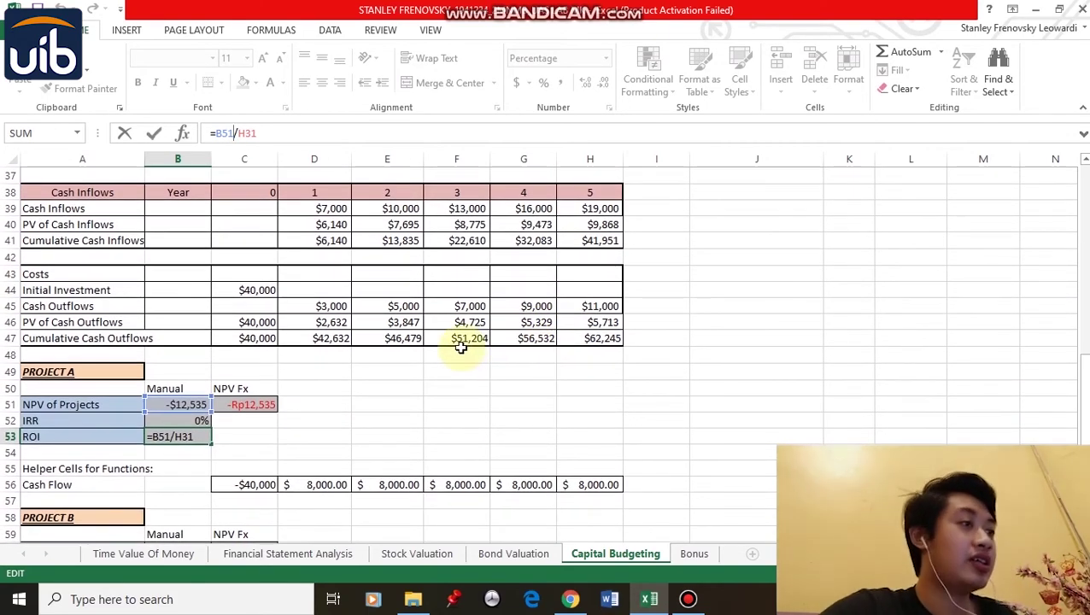
key("Return")
Examine Project B's manual and function NPV formulas in B60 and C60, its IRR formula in B61 and its ROI formula in B62.
scroll(393, 384, "down", 5)
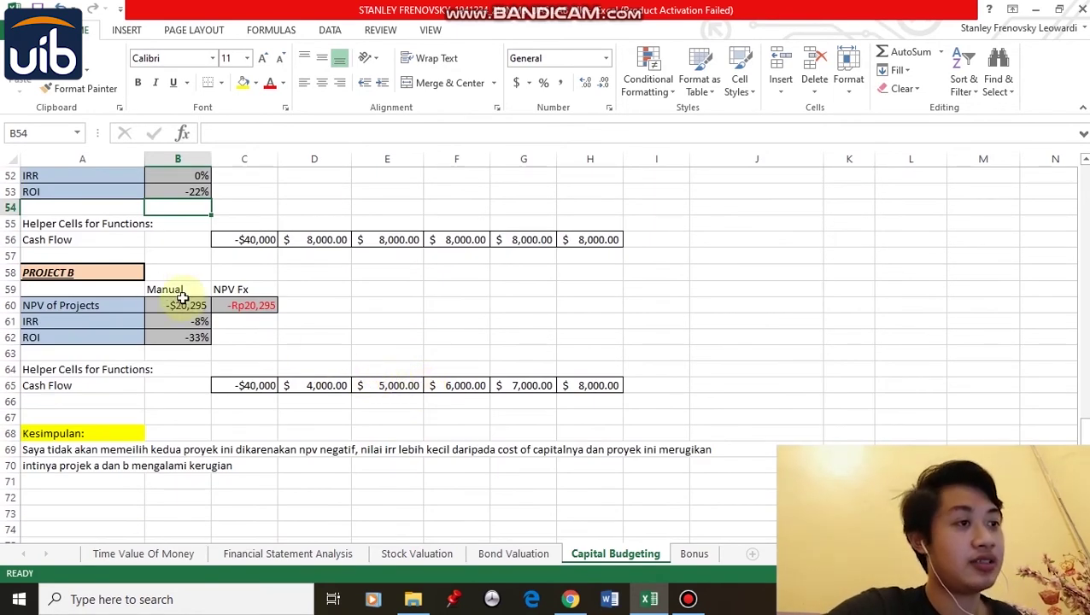
left_click(182, 306)
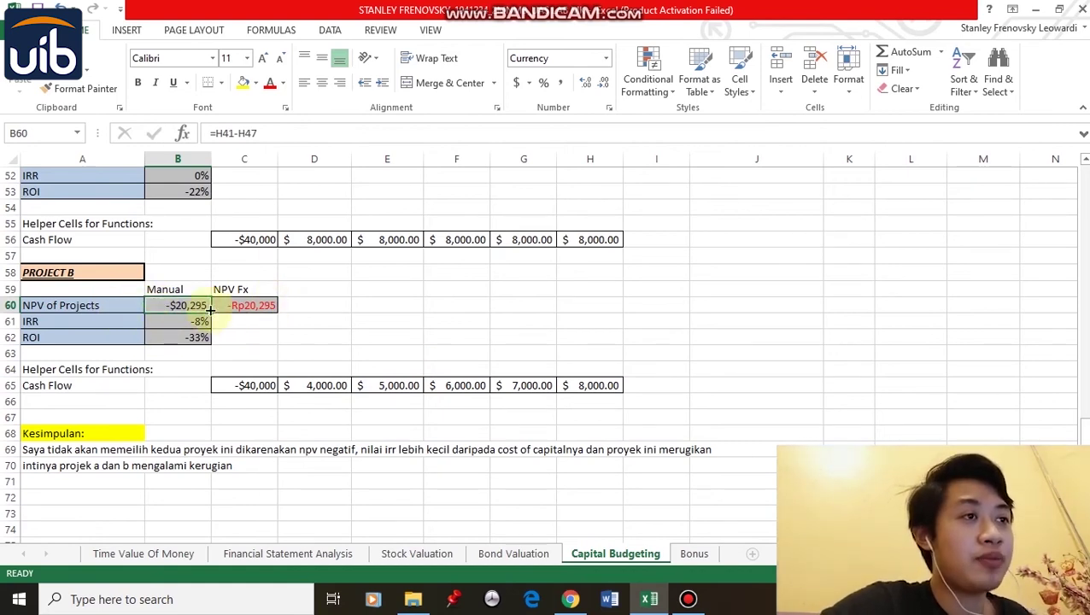
left_click(261, 306)
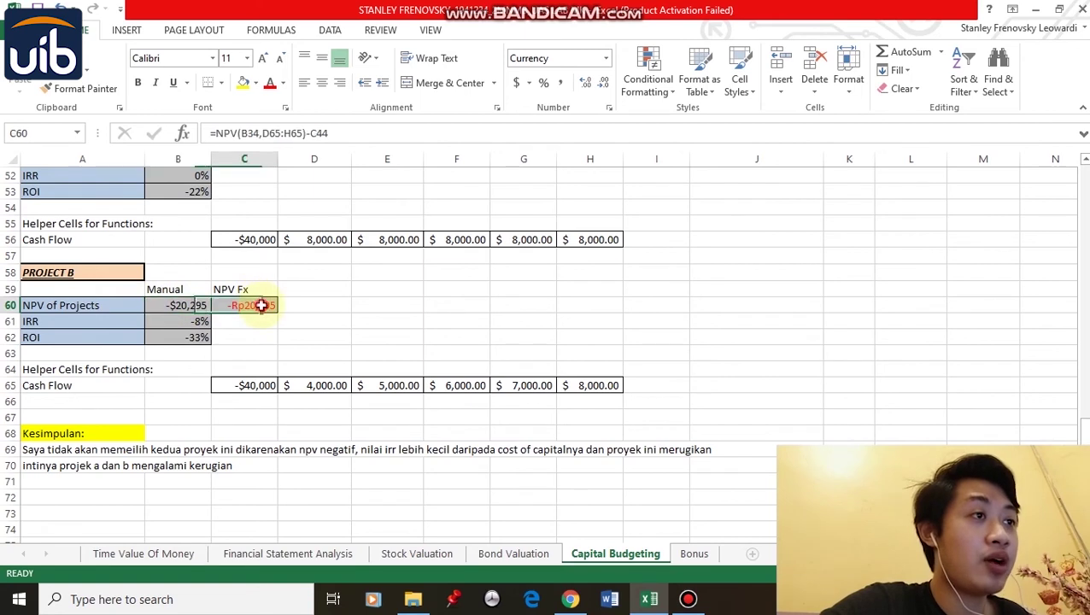
left_click(182, 305)
left_click(256, 309)
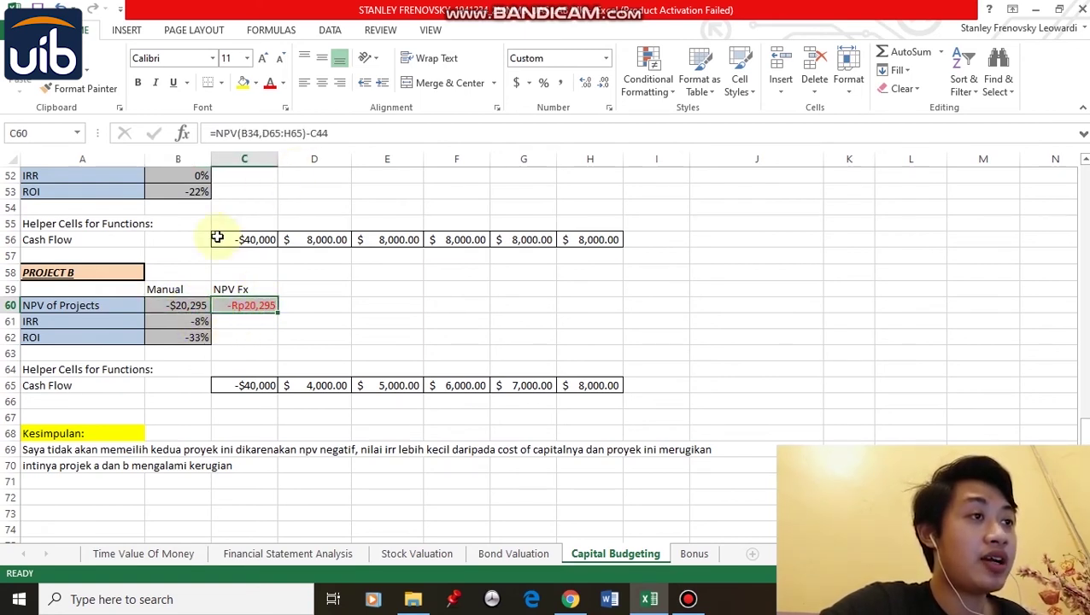
left_click(202, 317)
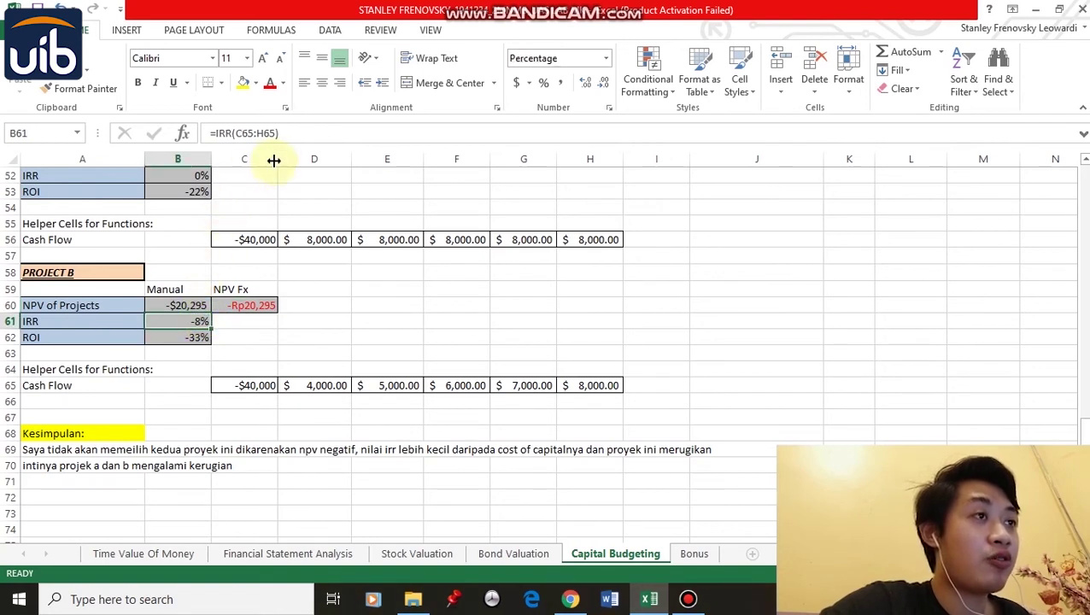
left_click(195, 336)
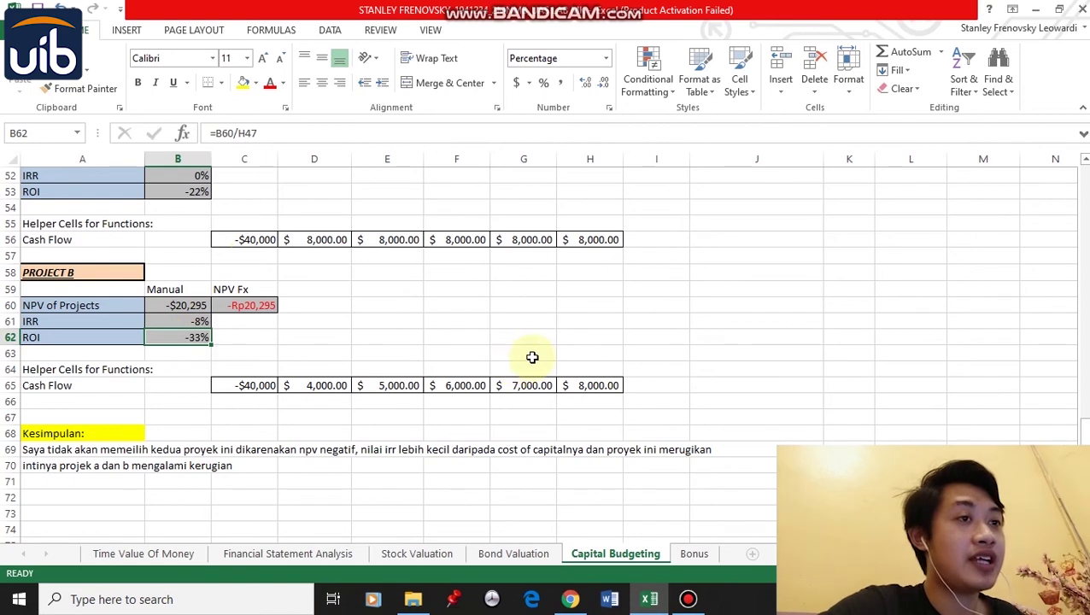
Highlight the helper cash flow rows of Project B in C65:H65 and Project A in C56:H56 to review them.
left_click_drag(248, 385, 500, 384)
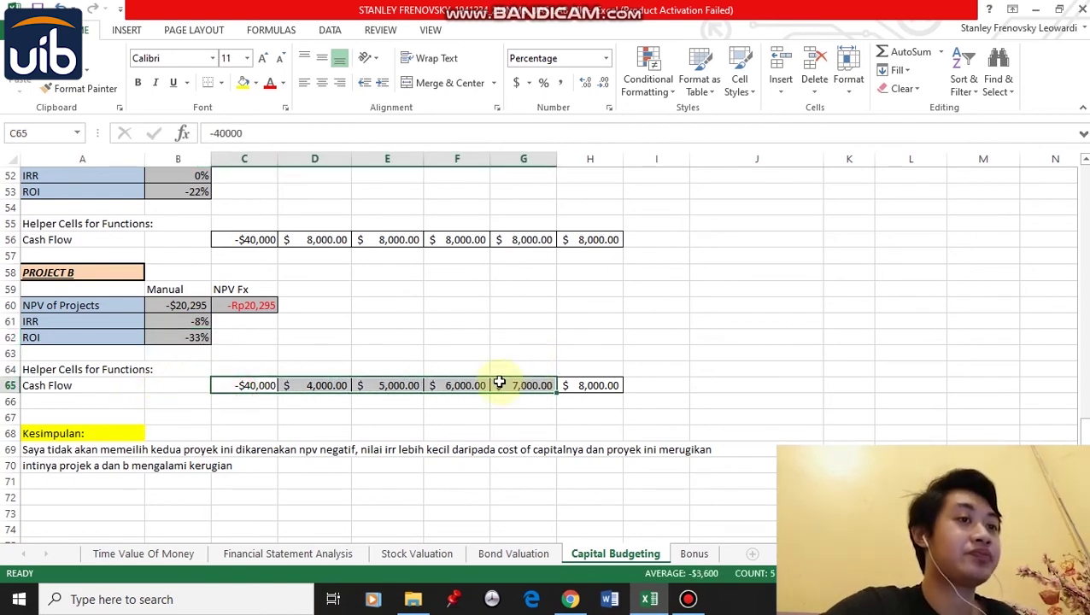
left_click(407, 322)
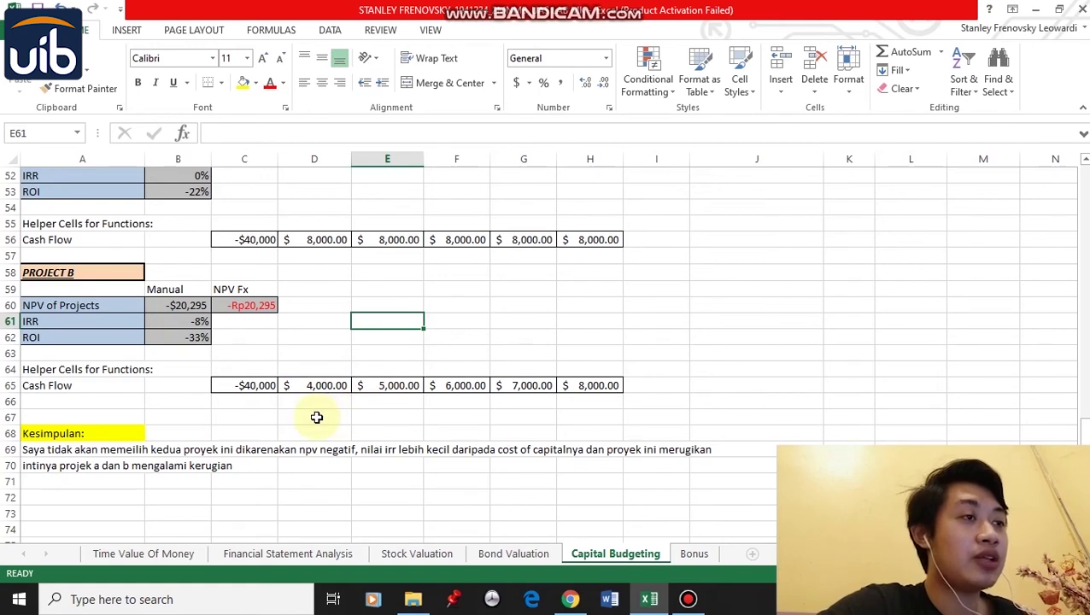
left_click_drag(248, 385, 585, 386)
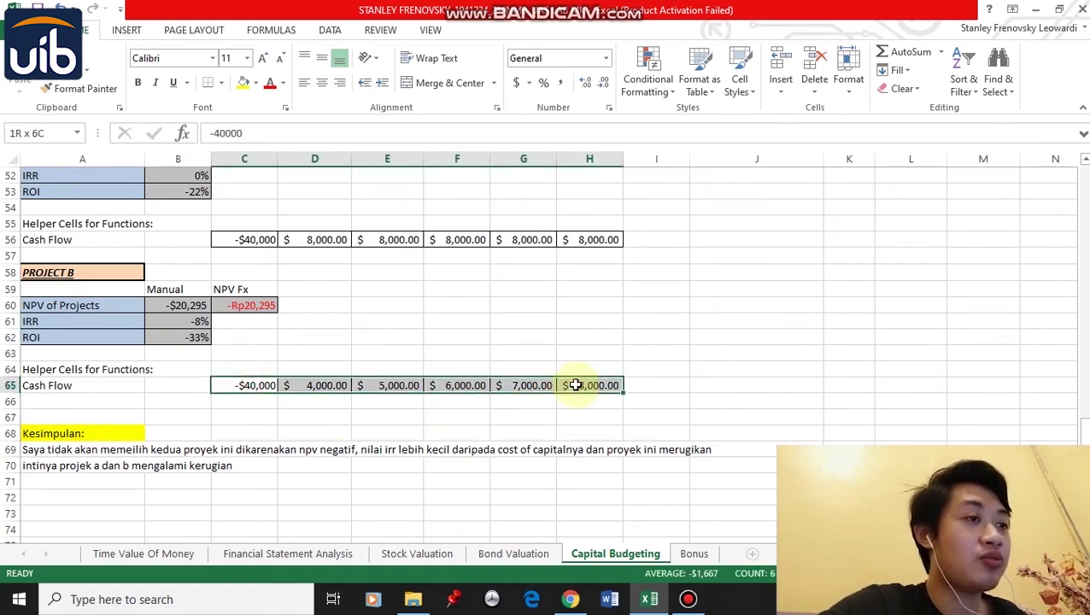
left_click_drag(256, 240, 615, 241)
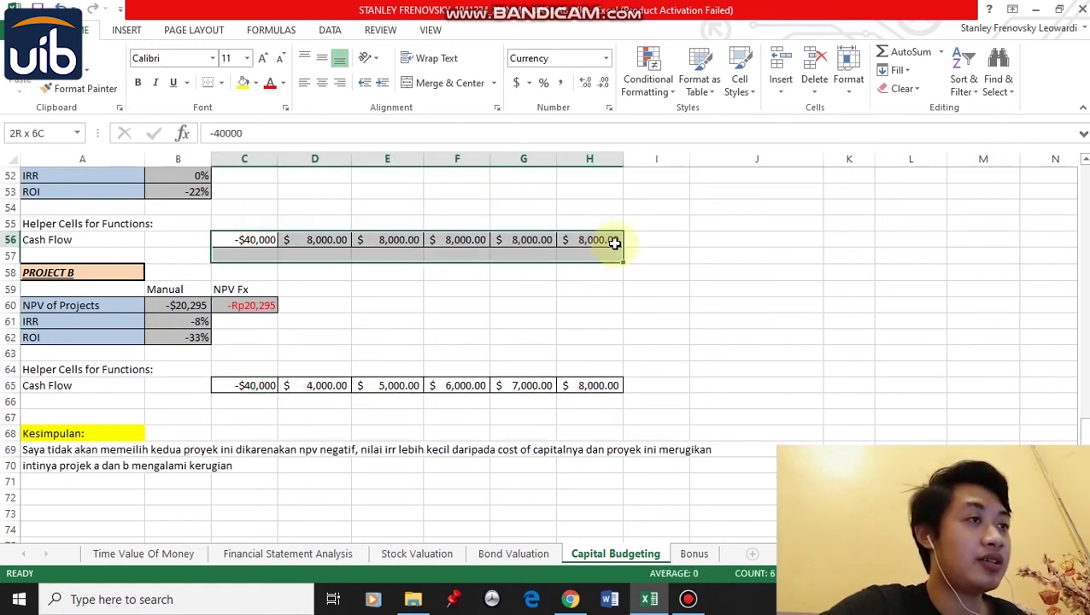
Review the Kesimpulan conclusion in rows 69 and 70 against the NPV, IRR and ROI of Projects A and B.
left_click(247, 462)
scroll(318, 421, "up", 2)
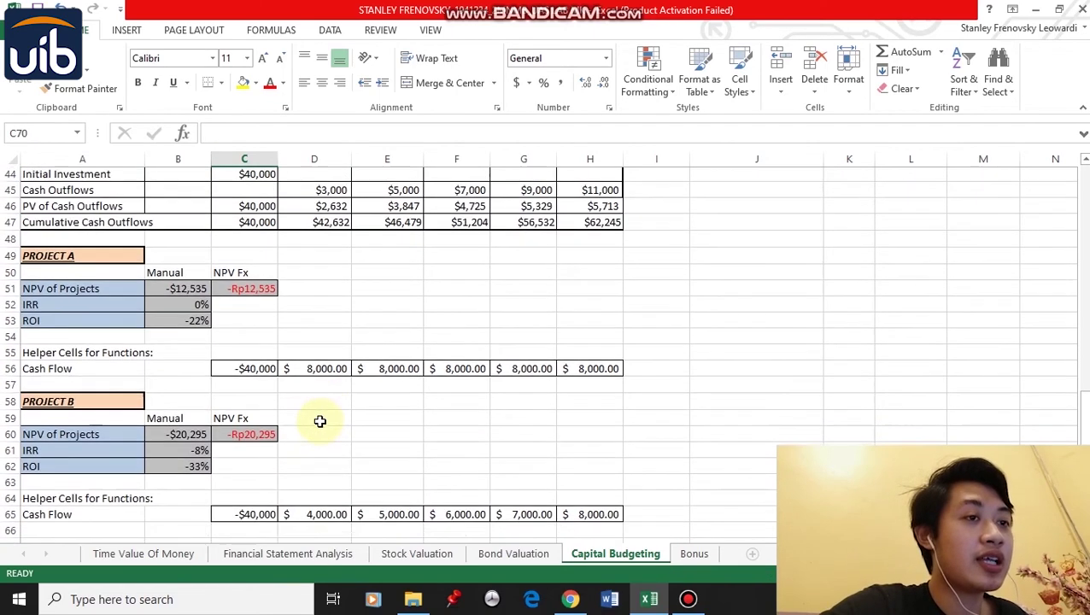
scroll(319, 422, "down", 1)
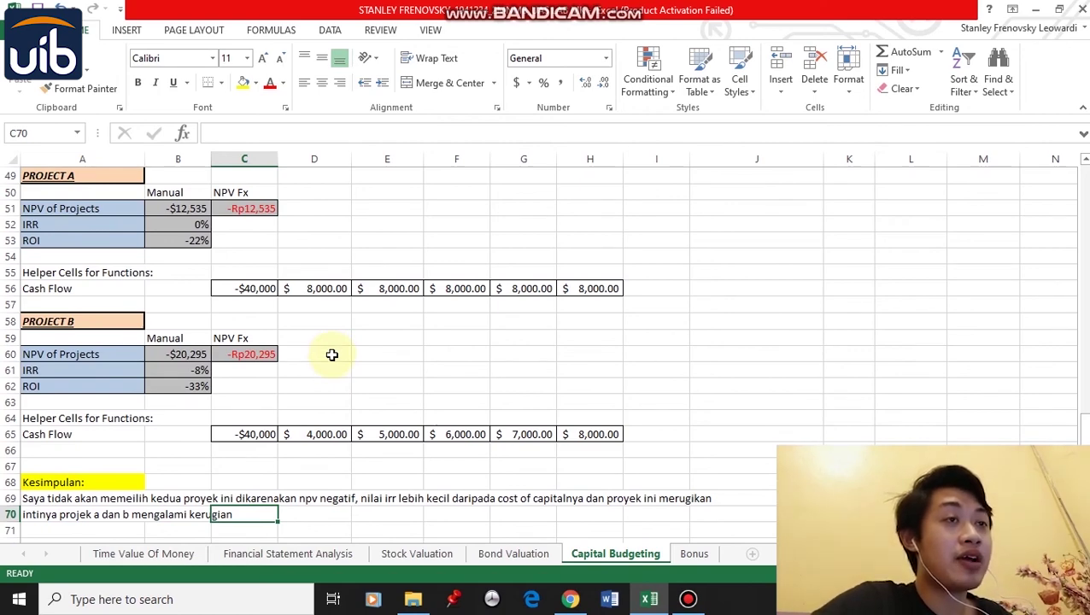
scroll(333, 354, "up", 2)
scroll(332, 355, "down", 2)
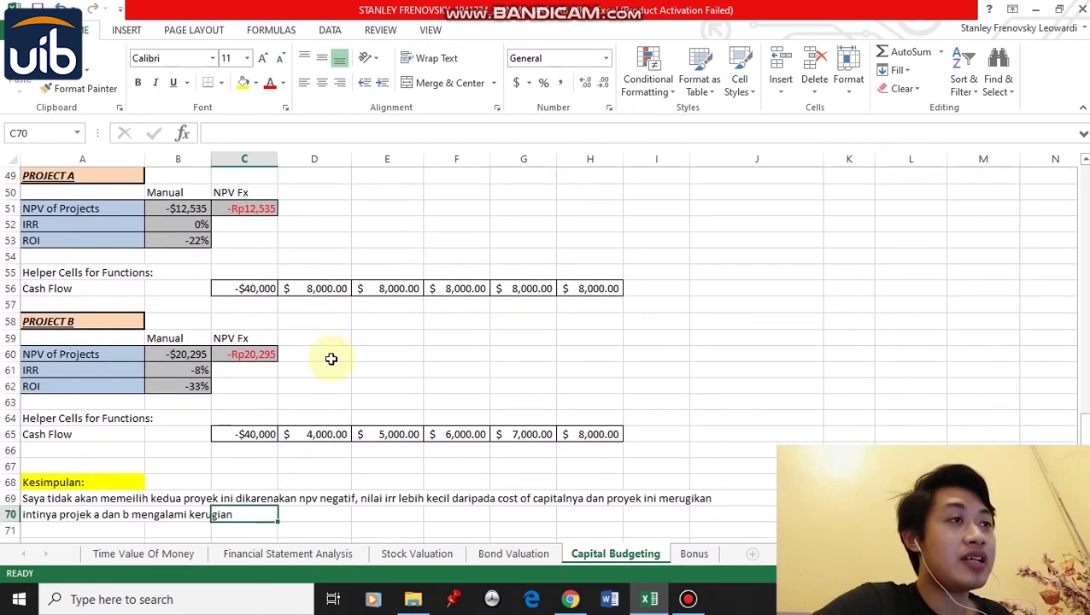